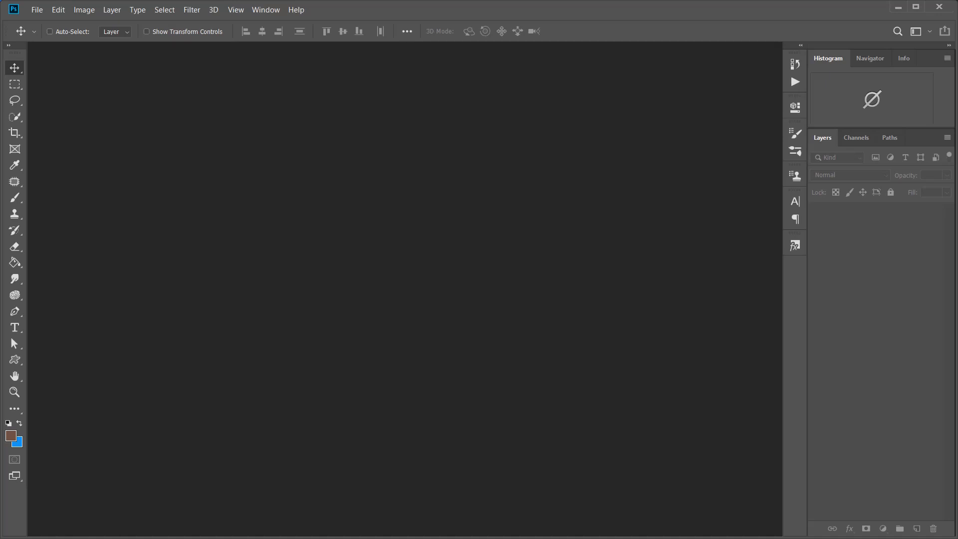
# Open the wood texture image pngguru.com(1).png from the Layer and Masking folder.
pyautogui.press('b')
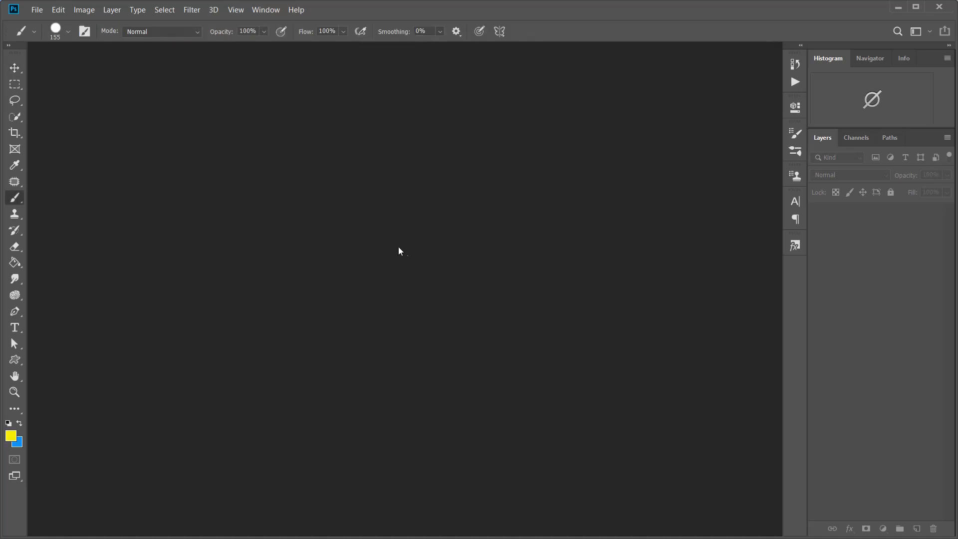
pyautogui.click(37, 13)
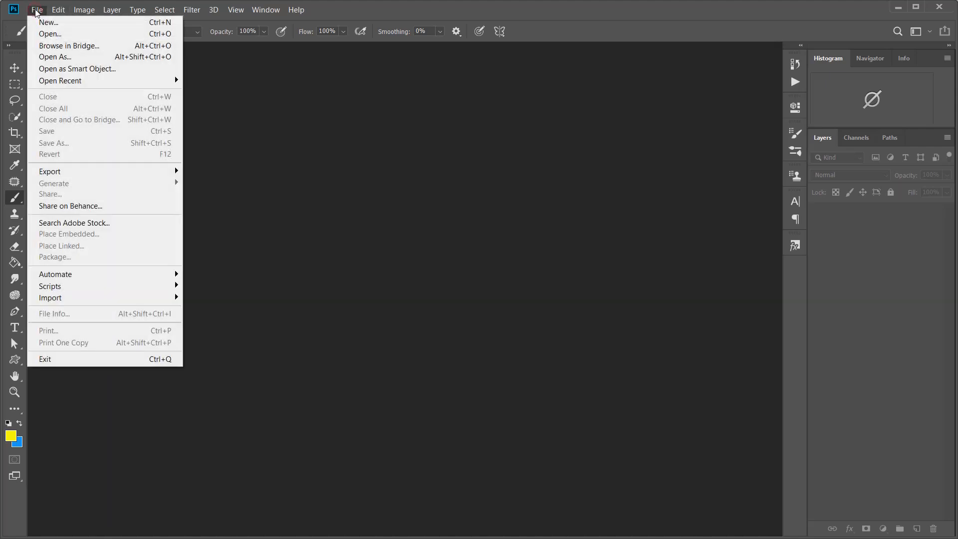
pyautogui.click(48, 34)
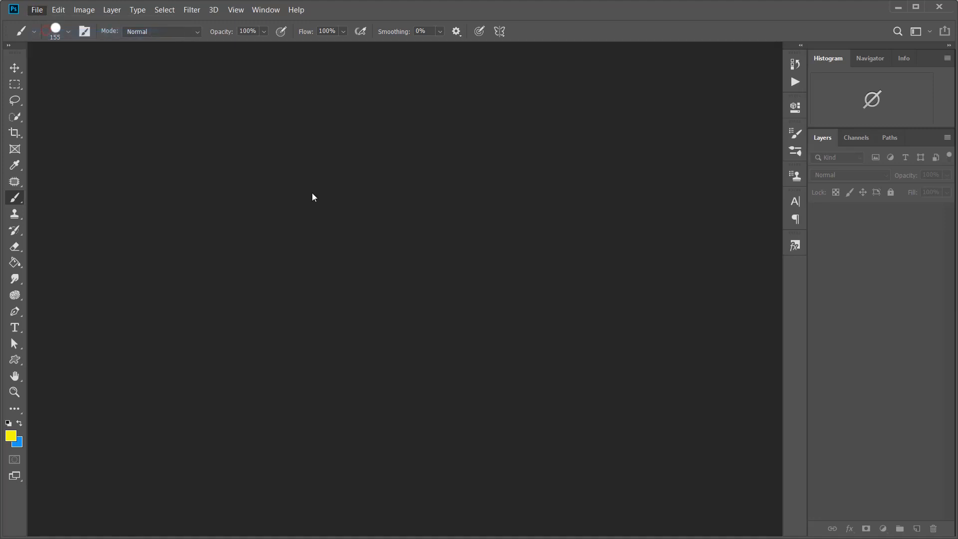
pyautogui.click(292, 120)
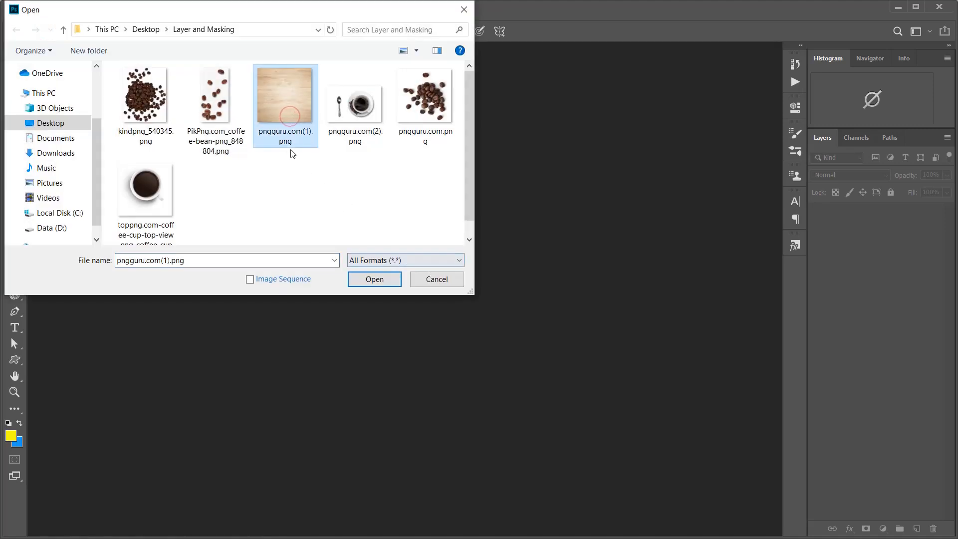
pyautogui.click(375, 279)
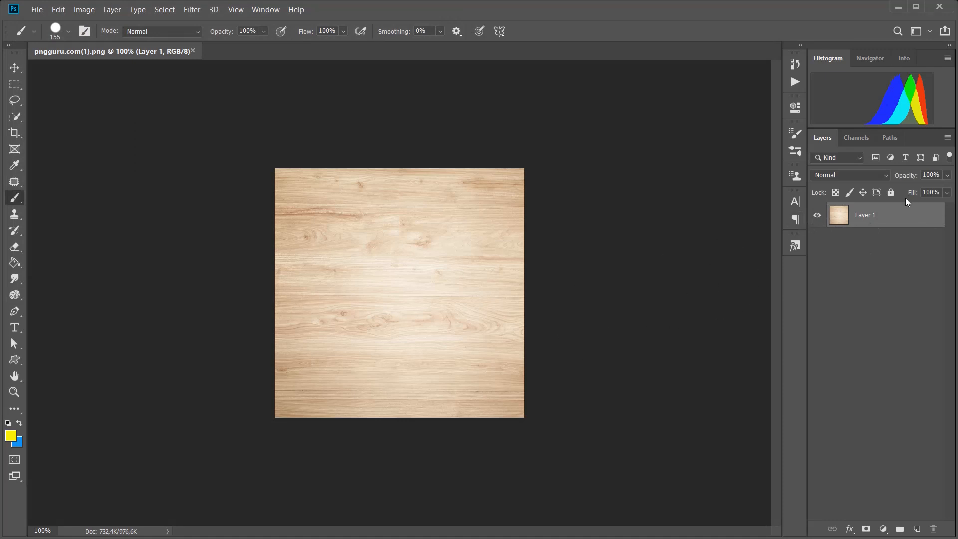
# Lock the wood texture layer completely and rename it Background.
pyautogui.click(891, 193)
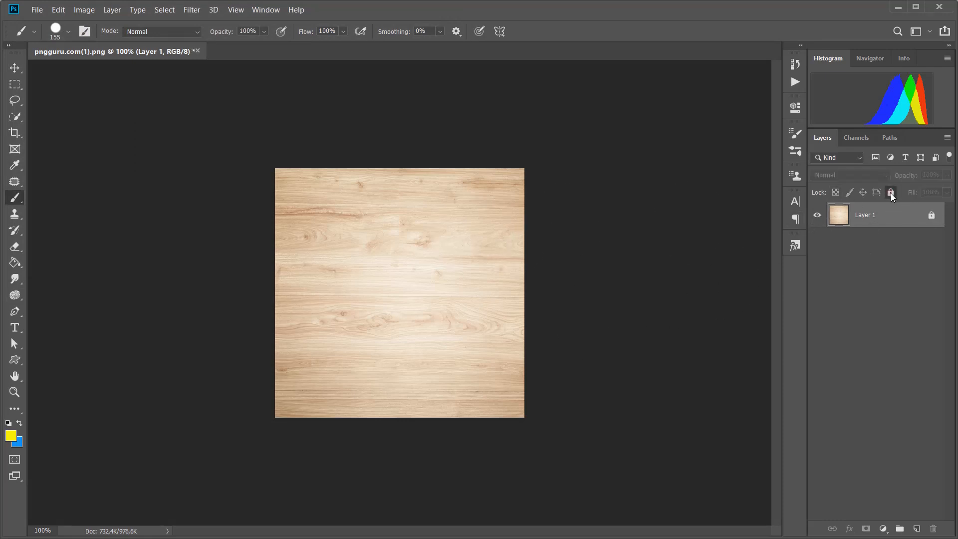
pyautogui.doubleClick(865, 216)
pyautogui.write('Background')
pyautogui.press('Return')
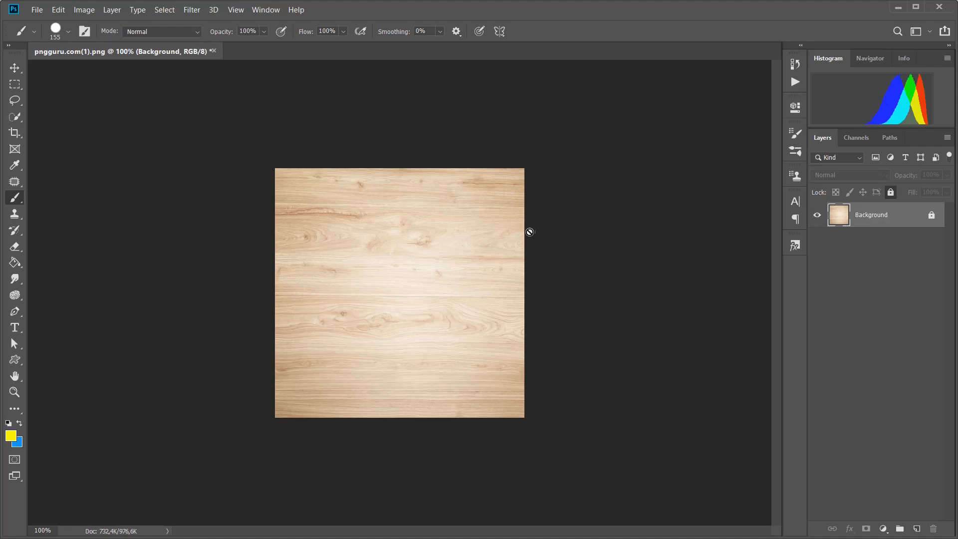
# Place the toppng.com coffee-cup-top-view image as an embedded object over the wood background.
pyautogui.click(37, 10)
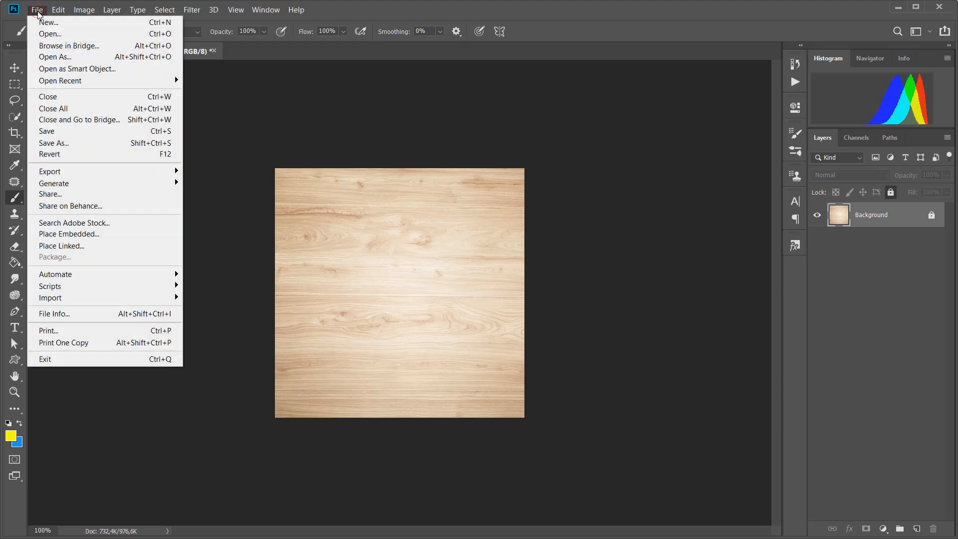
pyautogui.click(524, 10)
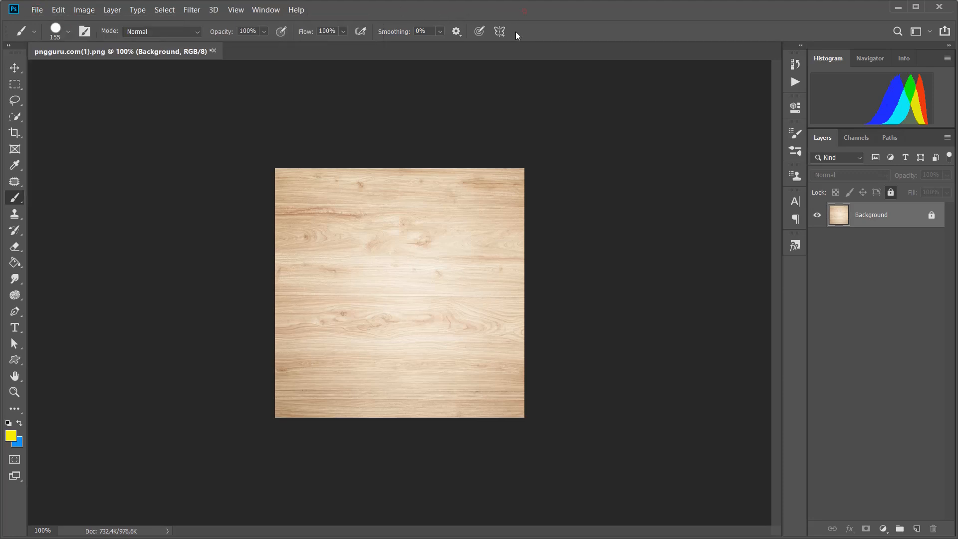
pyautogui.click(37, 11)
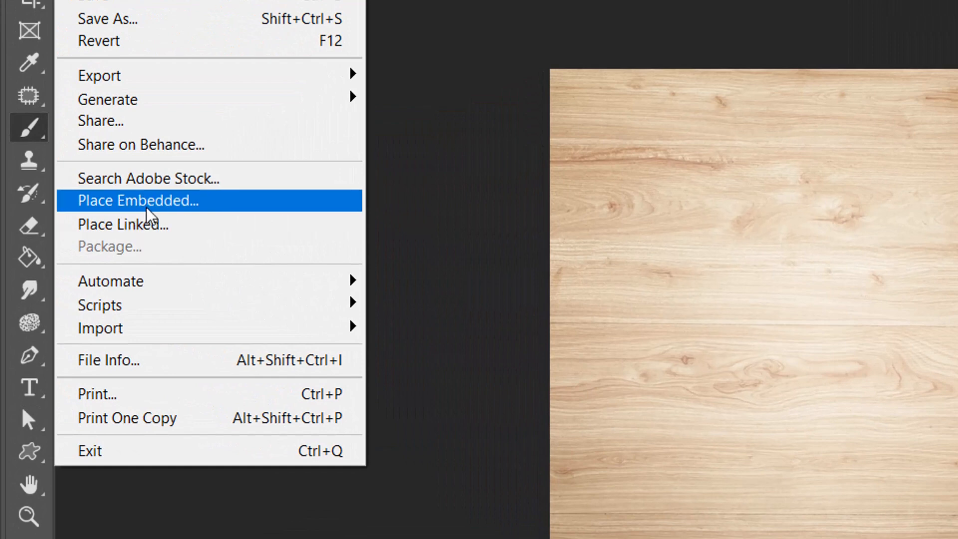
pyautogui.click(148, 202)
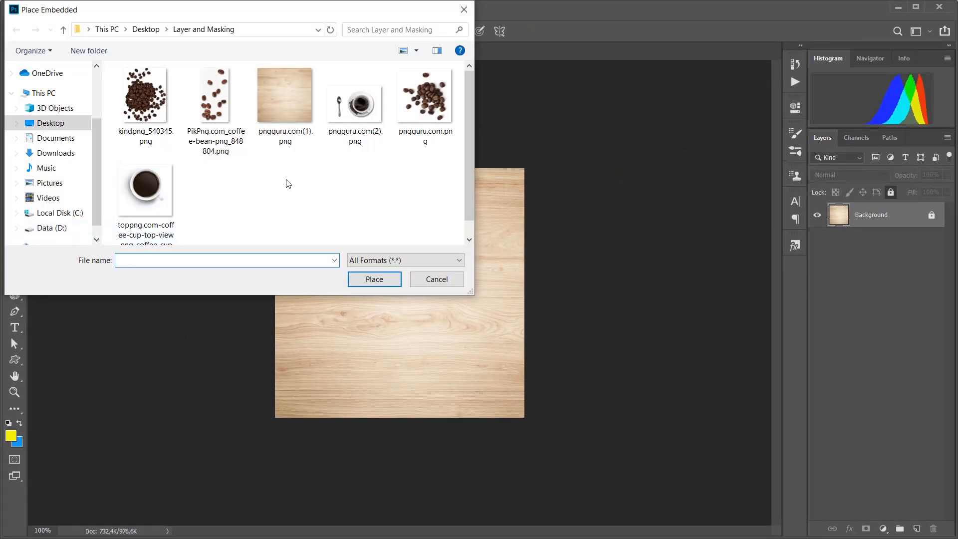
pyautogui.click(148, 207)
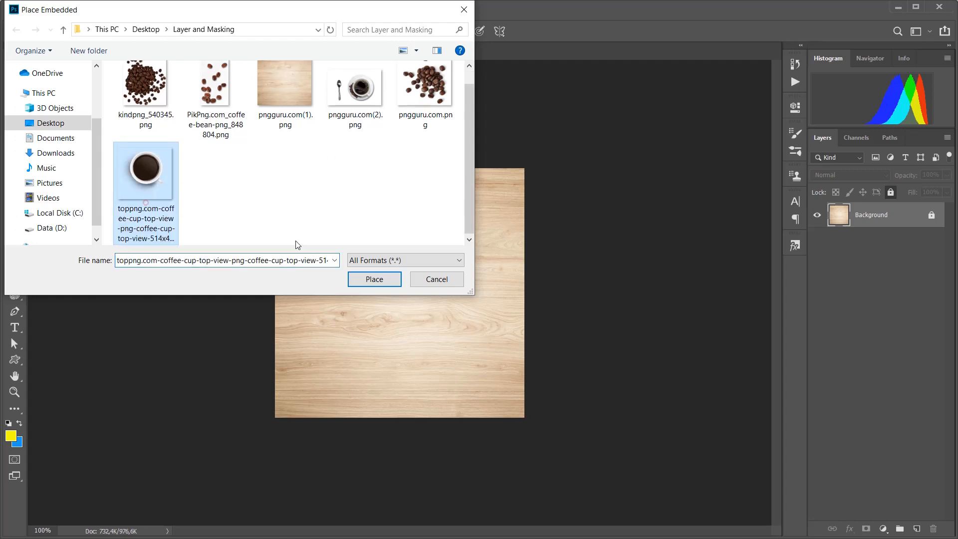
pyautogui.click(374, 279)
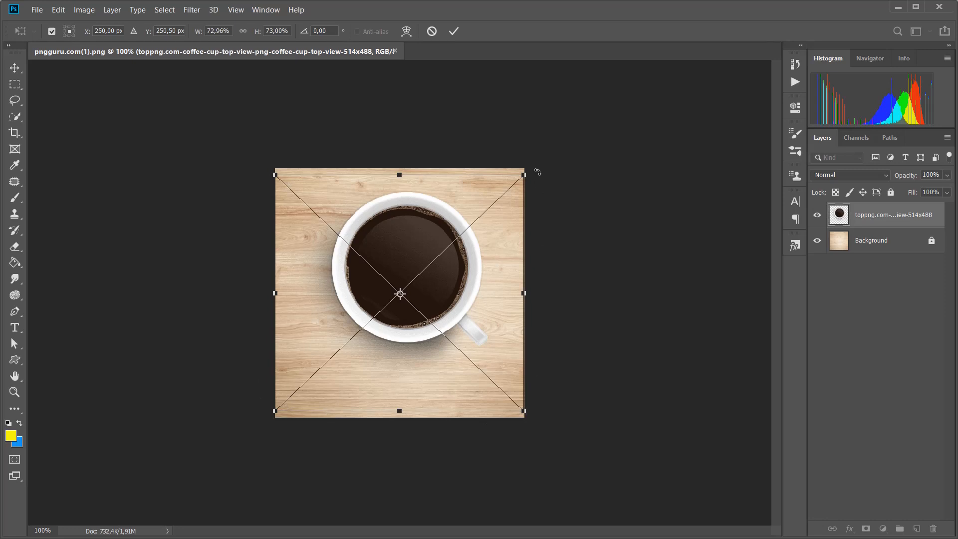
# Scale the coffee cup to about 48% in the canvas's upper-left area, commit it, and move it slightly down.
pyautogui.moveTo(524, 412); pyautogui.dragTo(431, 322)
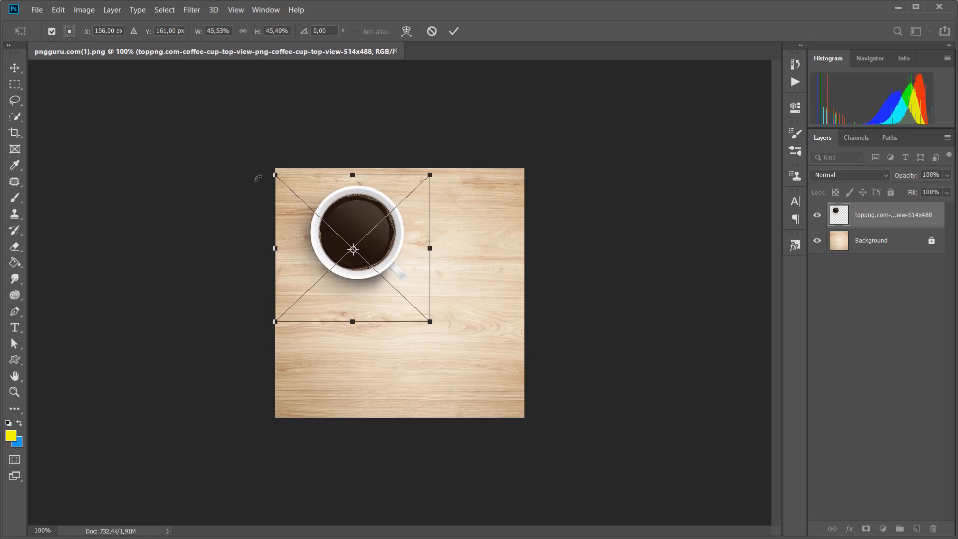
pyautogui.moveTo(275, 175); pyautogui.dragTo(267, 162)
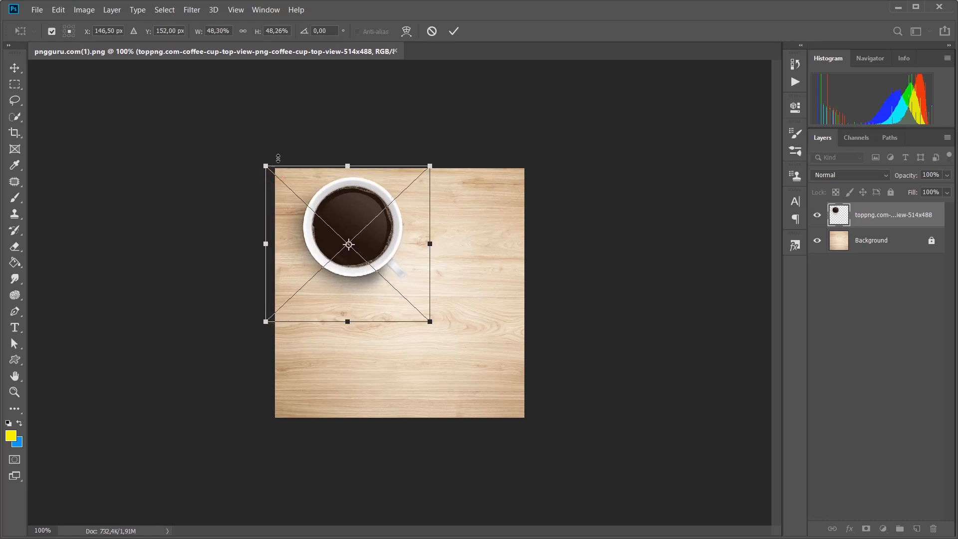
pyautogui.click(454, 31)
pyautogui.press('b')
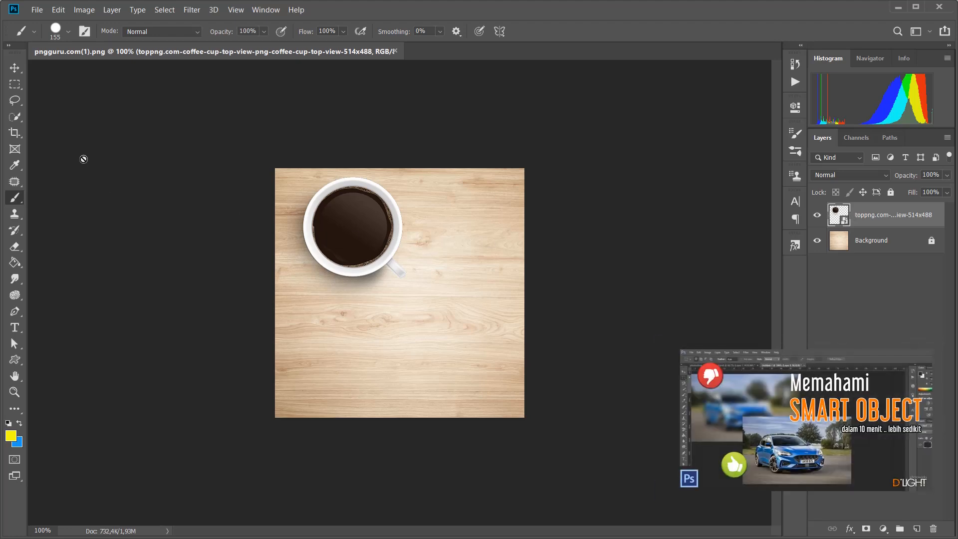
pyautogui.click(14, 67)
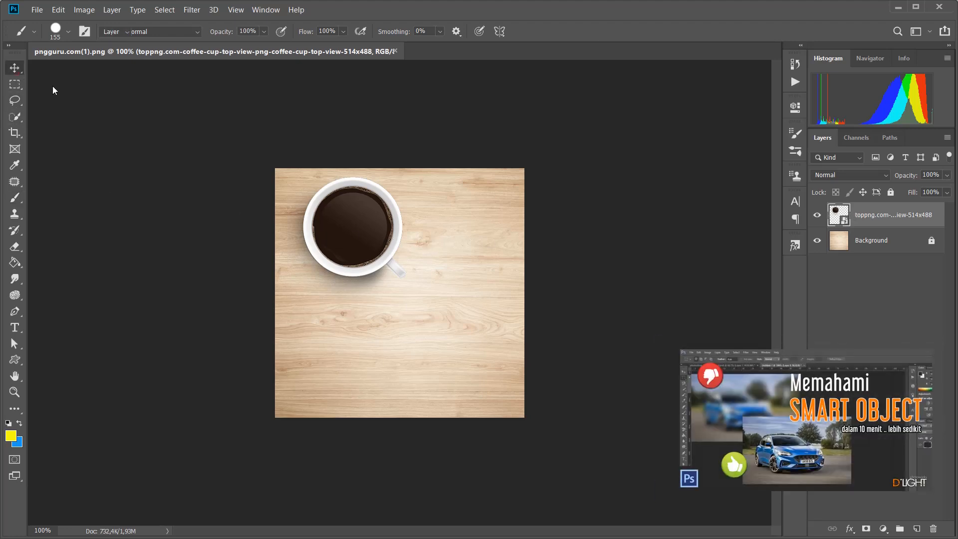
pyautogui.moveTo(344, 227); pyautogui.dragTo(343, 240)
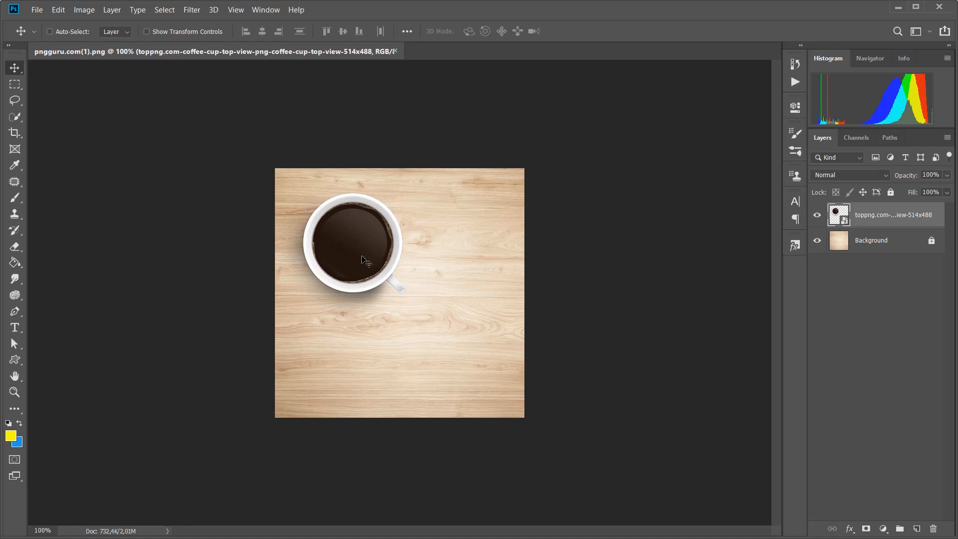
# Place the coffee bean image pngguru.com.png as an embedded object above the cup.
pyautogui.click(37, 11)
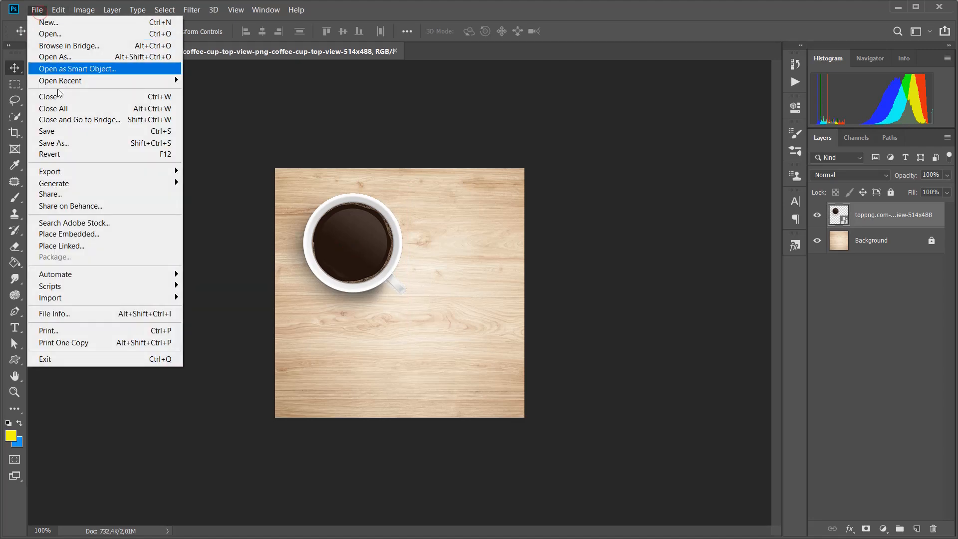
pyautogui.click(93, 239)
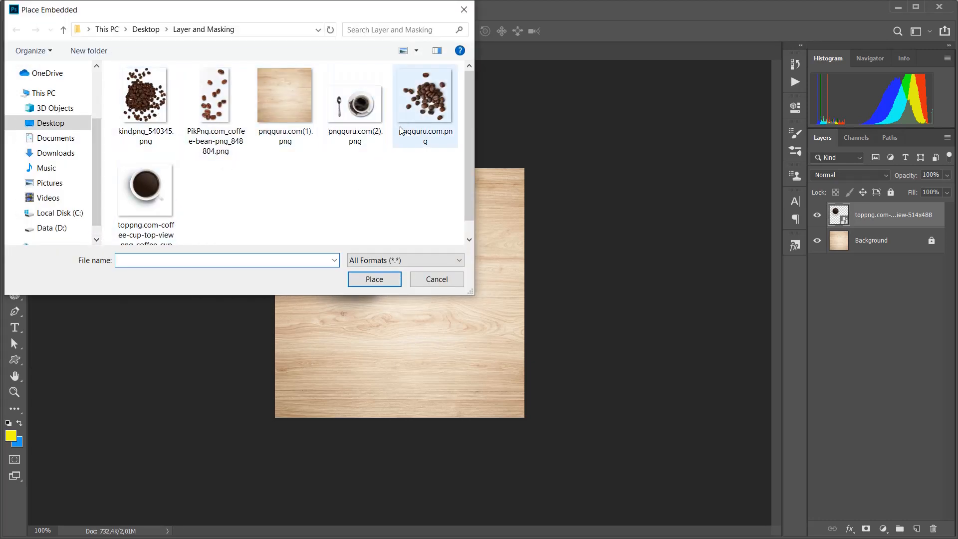
pyautogui.click(414, 111)
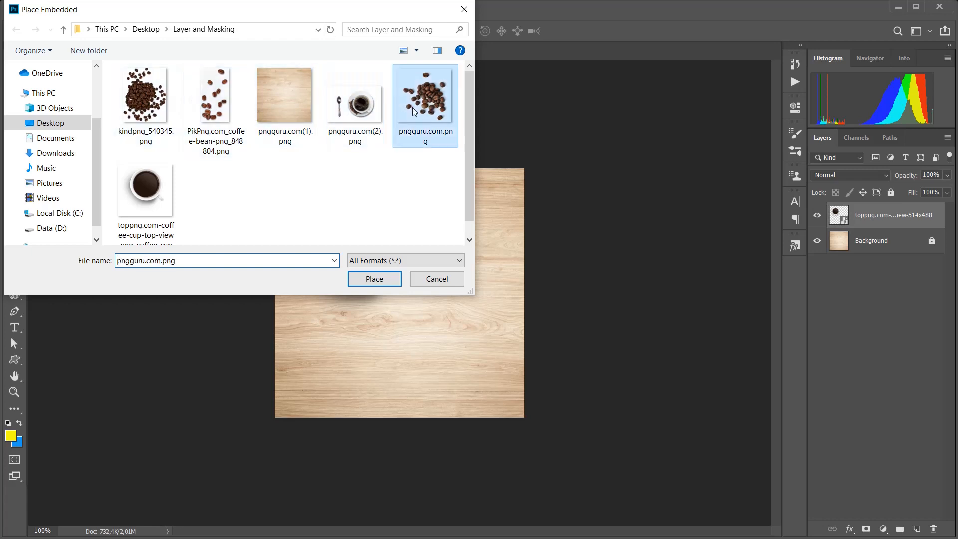
pyautogui.click(374, 280)
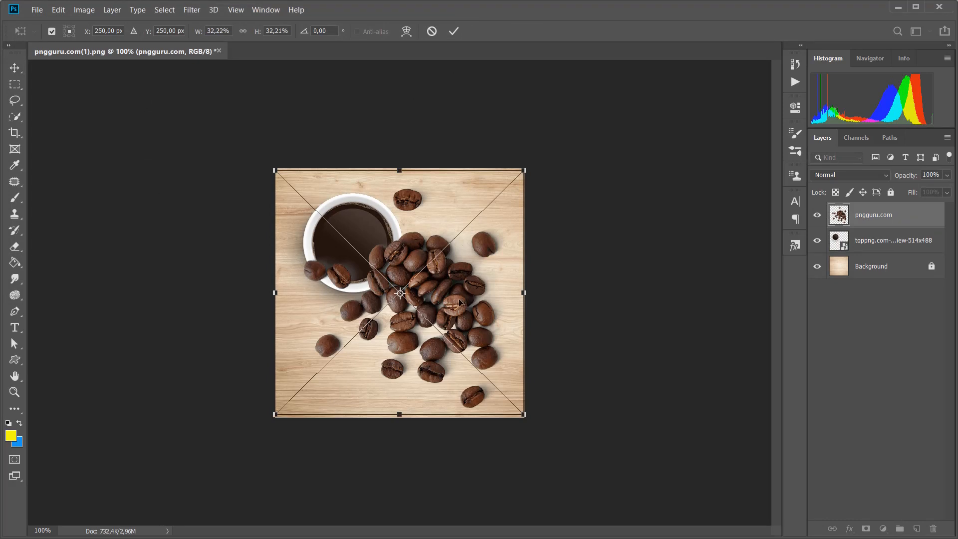
# Rotate the placed coffee beans about 94° and shift them toward the upper-right part of the canvas.
pyautogui.moveTo(452, 304); pyautogui.dragTo(502, 280)
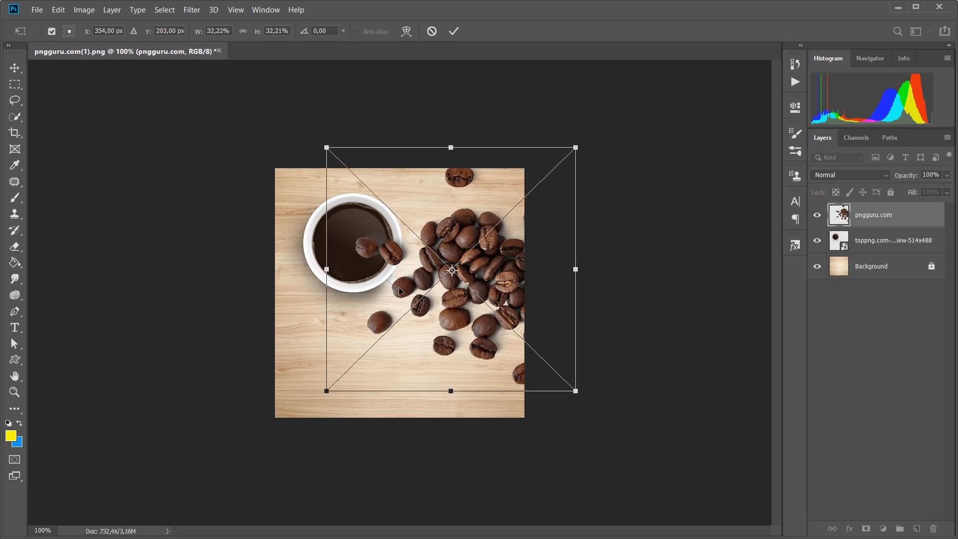
pyautogui.moveTo(486, 273); pyautogui.dragTo(519, 244)
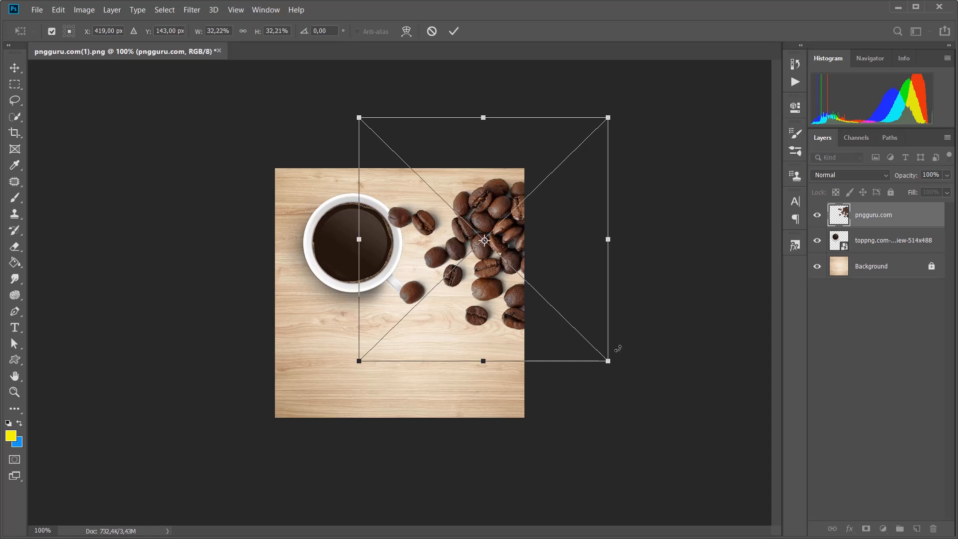
pyautogui.moveTo(617, 347); pyautogui.dragTo(444, 273)
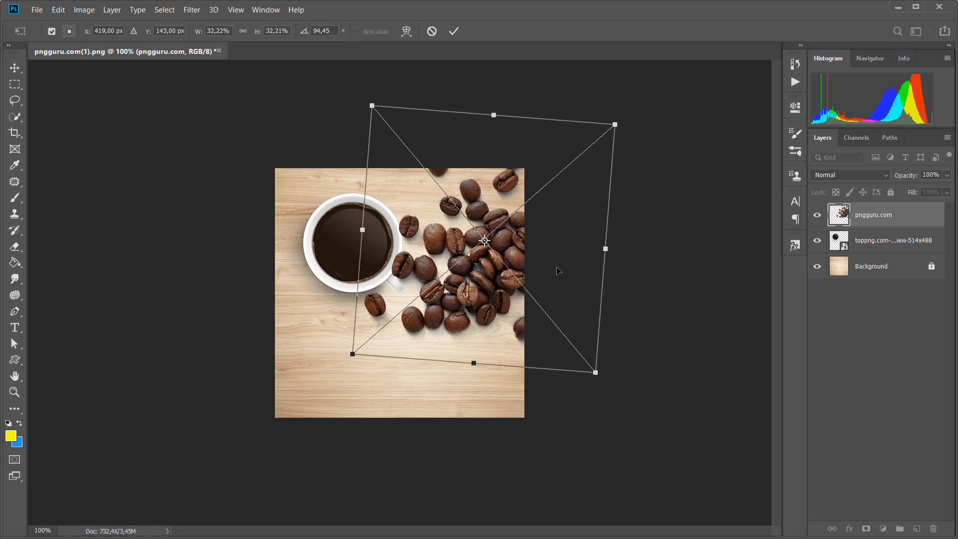
pyautogui.moveTo(557, 269); pyautogui.dragTo(578, 298)
pyautogui.moveTo(523, 276); pyautogui.dragTo(532, 250)
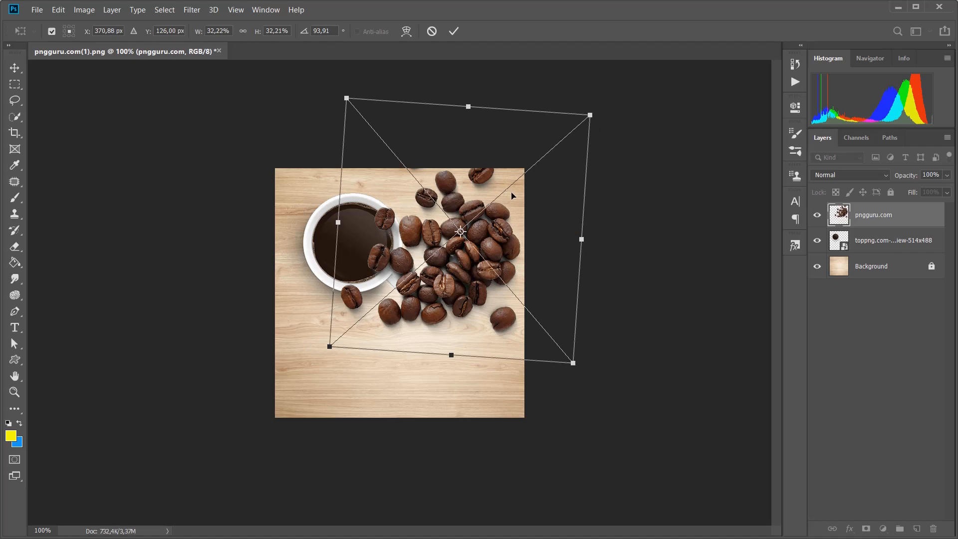
# Scale the coffee beans down to about 14%, position them overlapping the cup's right edge, and commit the placement.
pyautogui.moveTo(590, 114); pyautogui.dragTo(480, 212)
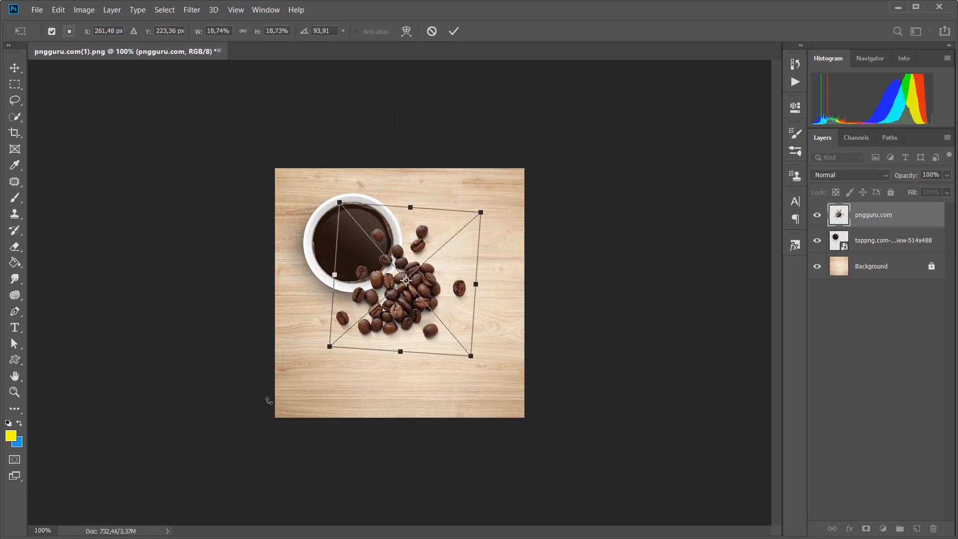
pyautogui.moveTo(333, 349); pyautogui.dragTo(379, 305)
pyautogui.moveTo(480, 212); pyautogui.dragTo(488, 205)
pyautogui.moveTo(464, 260); pyautogui.dragTo(456, 245)
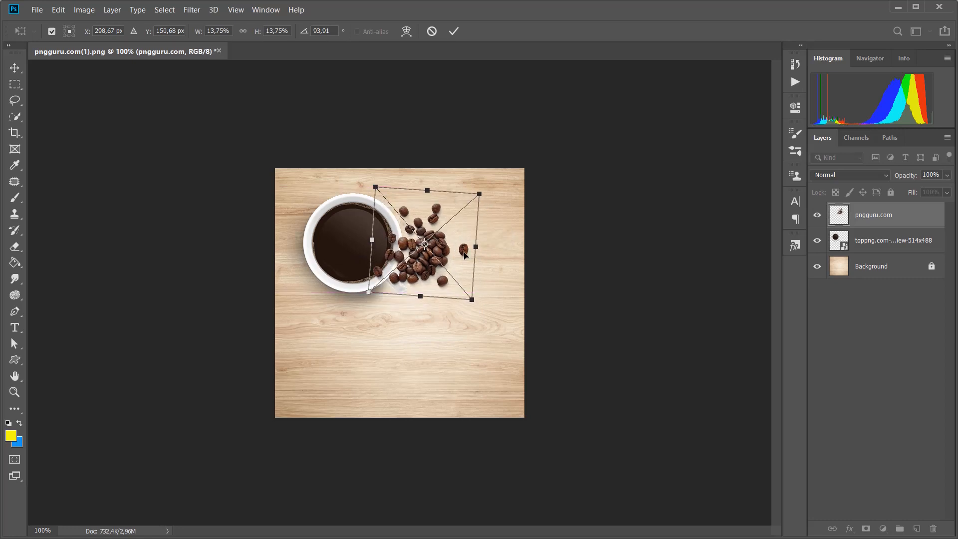
pyautogui.click(454, 31)
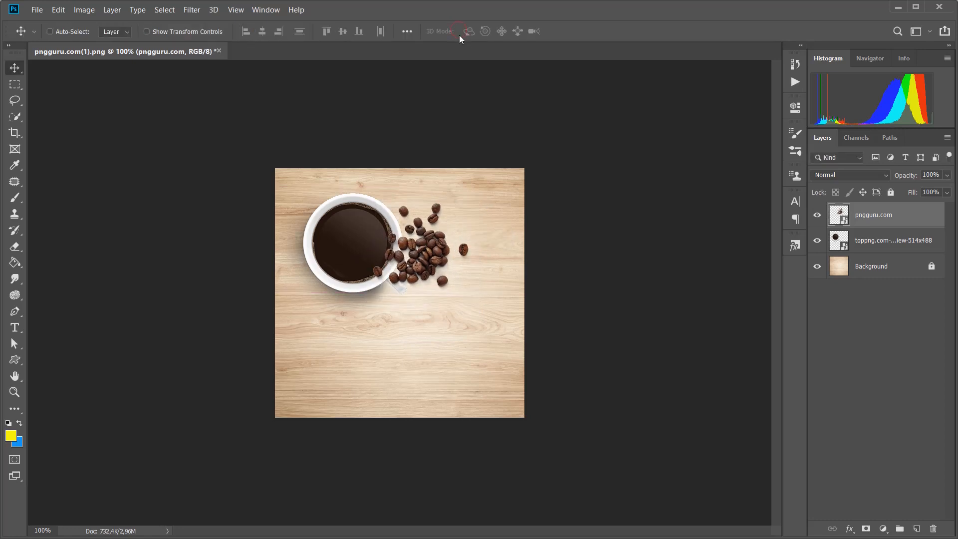
# Rename the coffee bean layer Biji Kopi and the cup layer Gelas.
pyautogui.keyDown('ctrl'); pyautogui.click(405, 253); pyautogui.keyUp('ctrl')
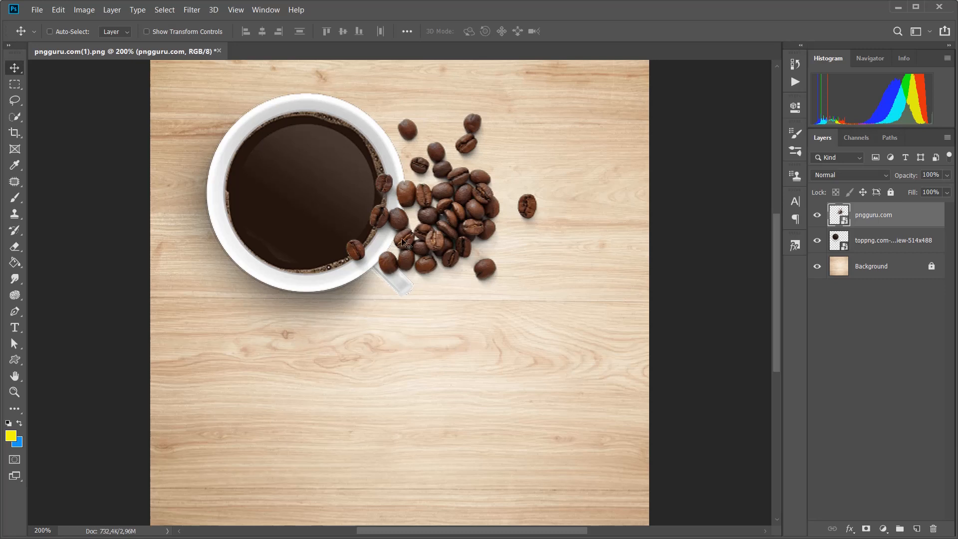
pyautogui.doubleClick(865, 215)
pyautogui.write('Biji Kopi')
pyautogui.click(855, 299)
pyautogui.doubleClick(871, 243)
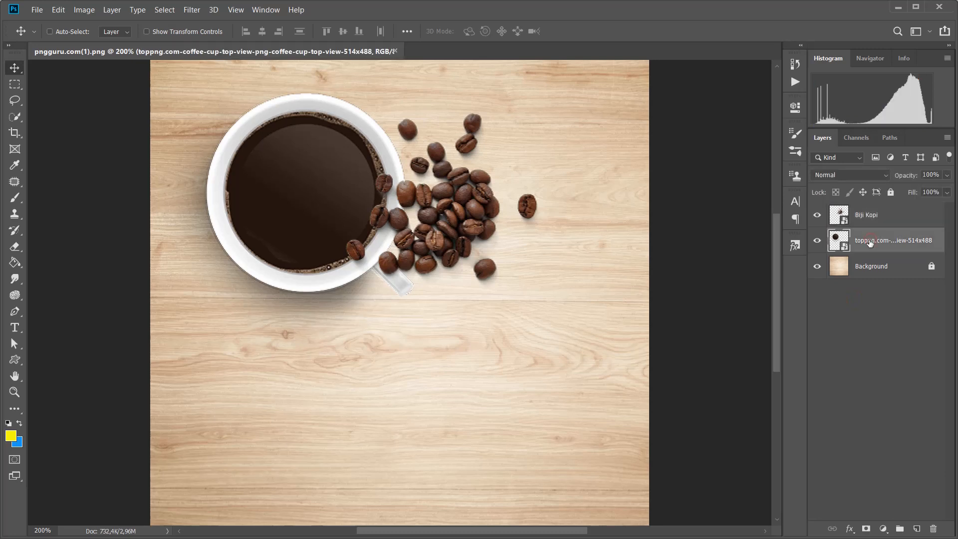
pyautogui.write('Gelas')
pyautogui.click(864, 360)
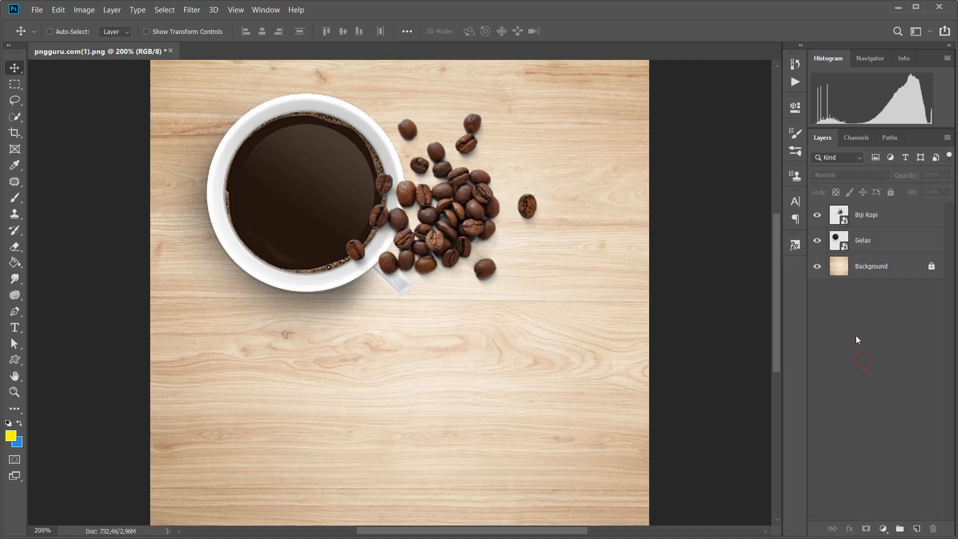
# Move the Biji Kopi layer below the Gelas layer, and select Gelas.
pyautogui.click(887, 215)
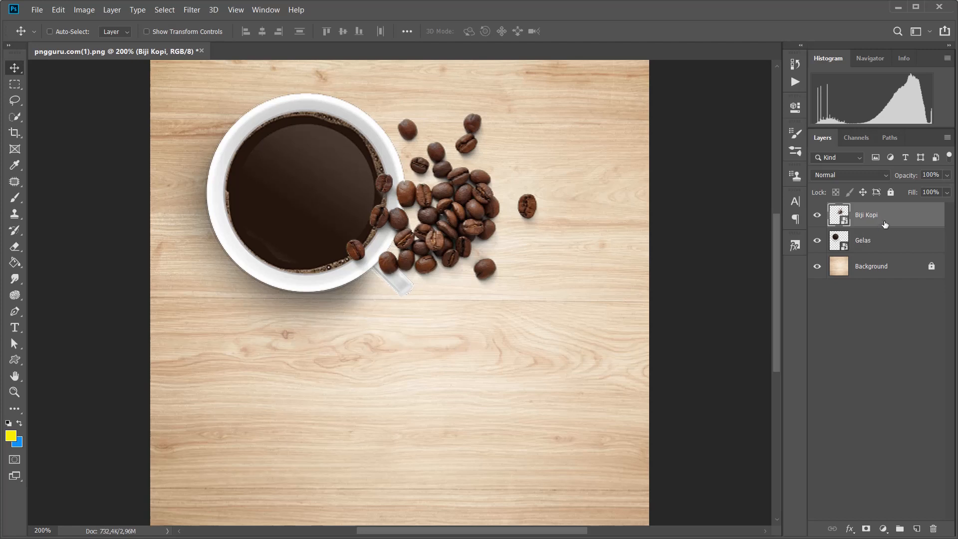
pyautogui.moveTo(896, 219); pyautogui.dragTo(893, 247)
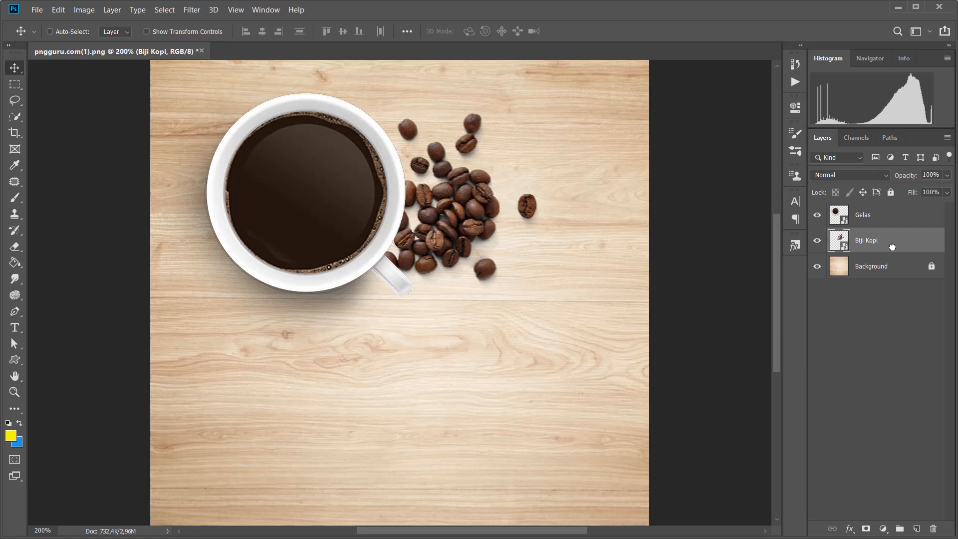
pyautogui.click(897, 218)
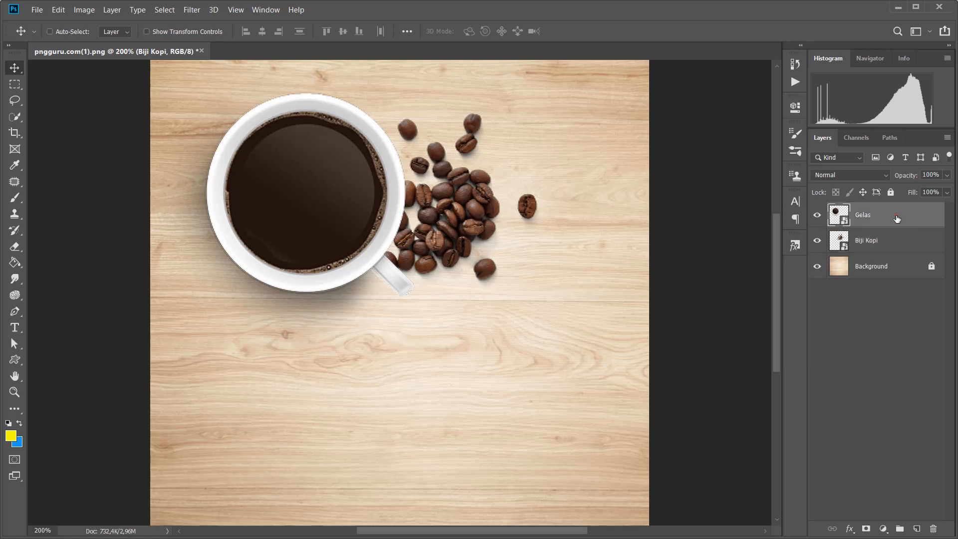
# Add a layer mask to the Biji Kopi layer and activate the Brush tool.
pyautogui.click(898, 241)
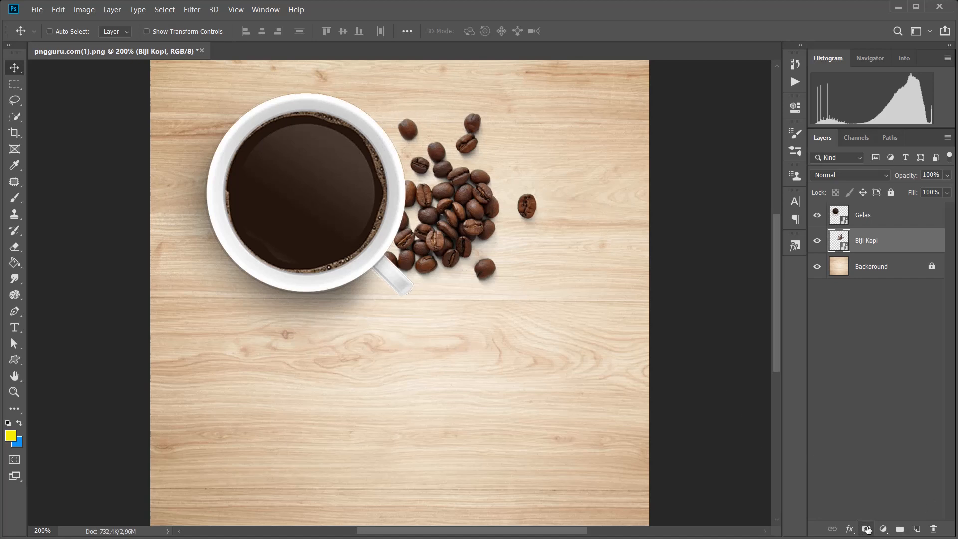
pyautogui.click(867, 529)
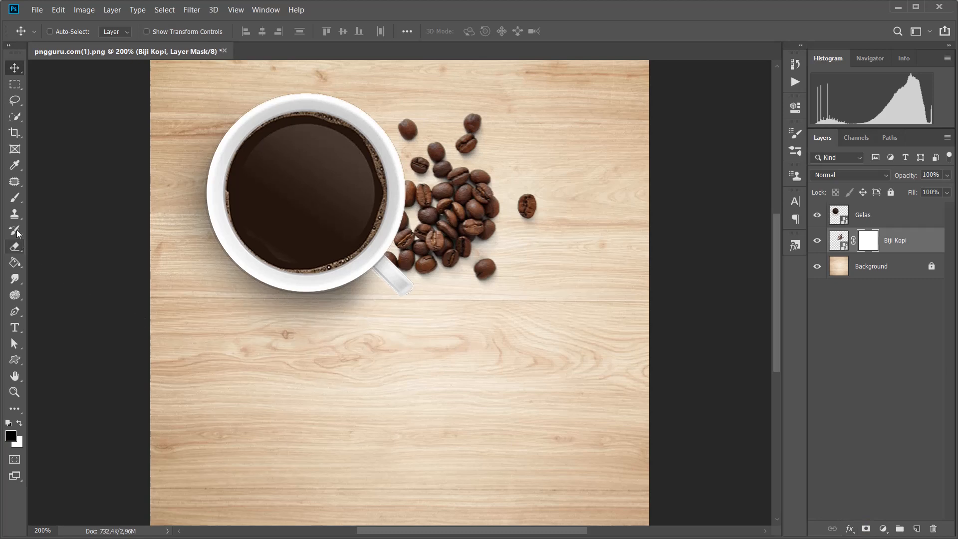
pyautogui.click(14, 200)
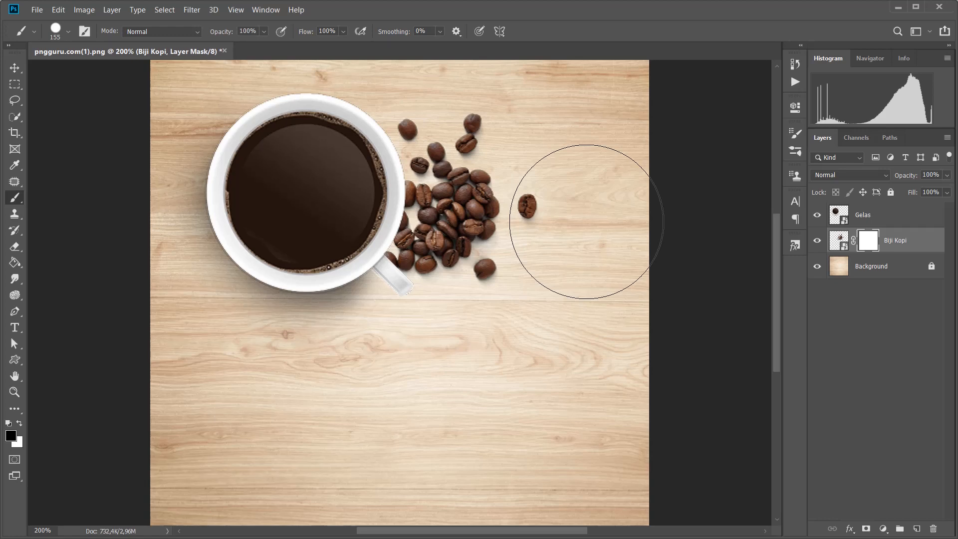
# Reduce the brush size to 40 and paint black on the mask over the two outlying beans, far right and nearest the cup's rim, to hide them.
pyautogui.press('[')
pyautogui.press('[')
pyautogui.press('[')
pyautogui.press('[')
pyautogui.press('[')
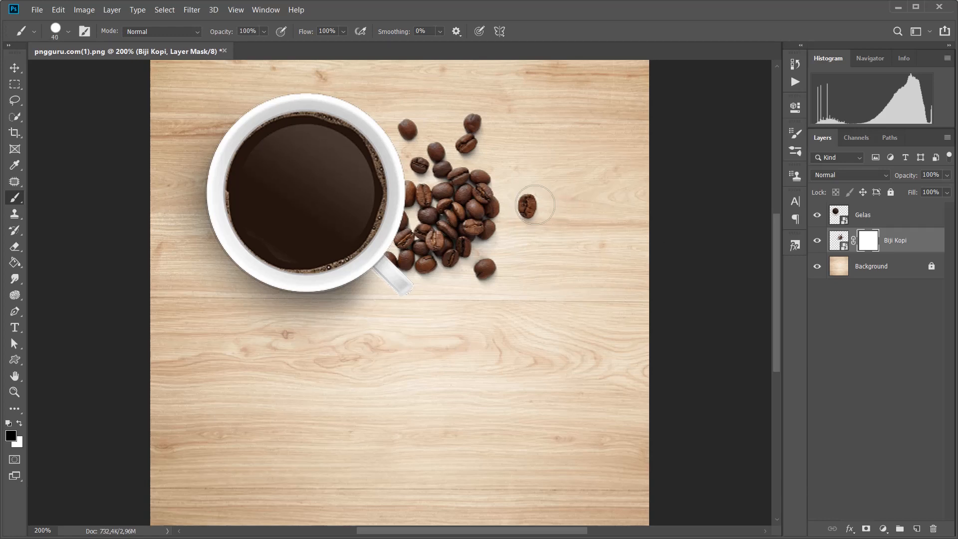
pyautogui.moveTo(532, 203)
pyautogui.mouseDown()
pyautogui.moveTo(524, 203)
pyautogui.moveTo(561, 214)
pyautogui.mouseUp()
pyautogui.moveTo(407, 126); pyautogui.dragTo(411, 111)
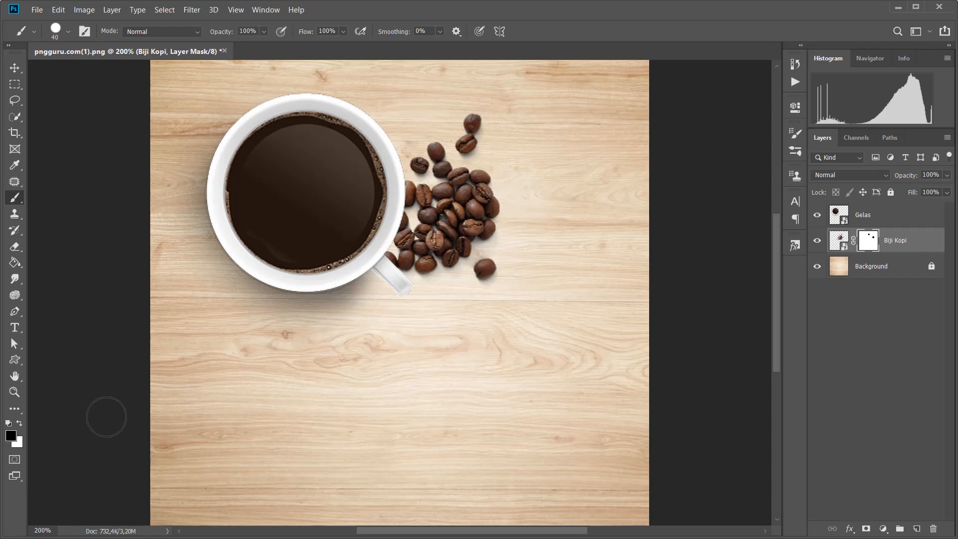
# Show the Biji Kopi mask on its own and paint white over its two black spots, then return to the composite view.
pyautogui.click(20, 423)
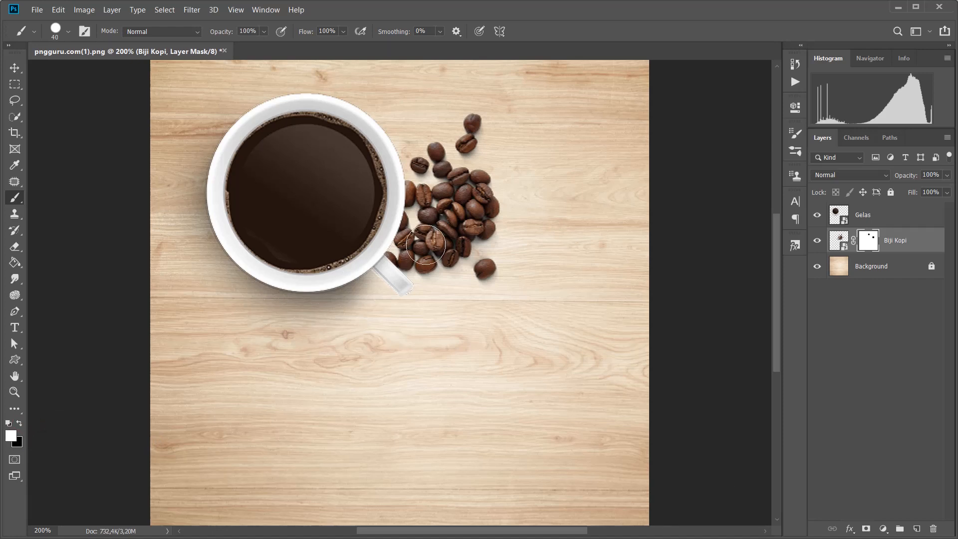
pyautogui.keyDown('alt'); pyautogui.click(875, 247); pyautogui.keyUp('alt')
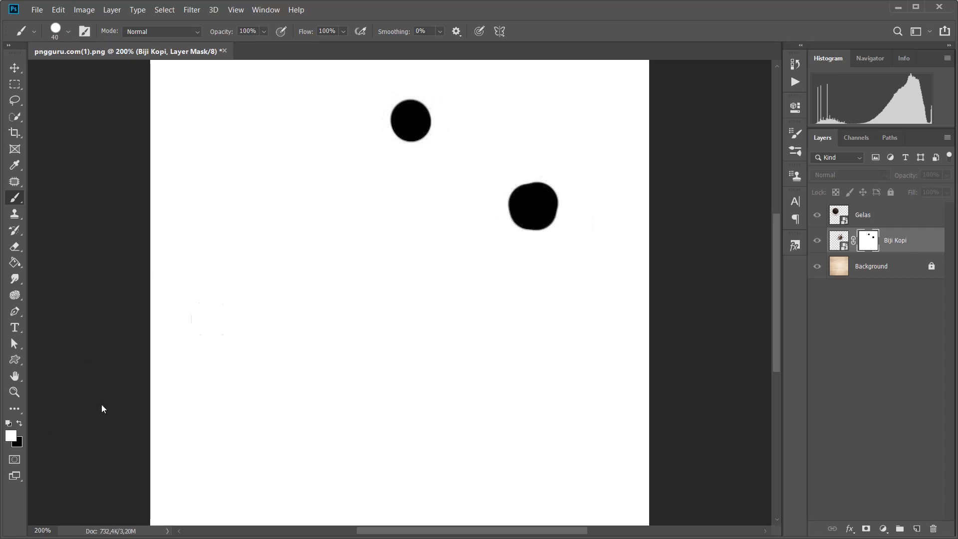
pyautogui.moveTo(422, 117); pyautogui.dragTo(409, 122)
pyautogui.moveTo(545, 196)
pyautogui.mouseDown()
pyautogui.moveTo(543, 222)
pyautogui.moveTo(521, 216)
pyautogui.mouseUp()
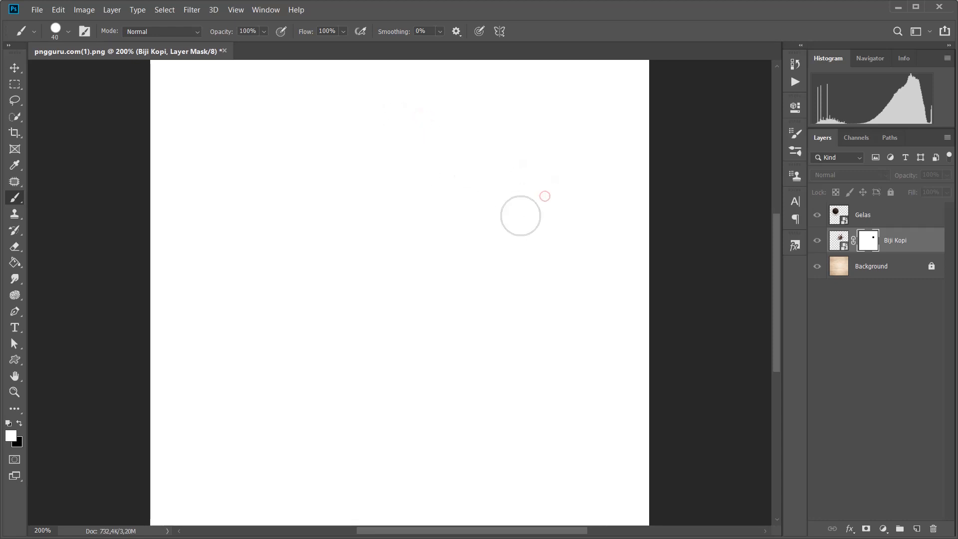
pyautogui.keyDown('alt'); pyautogui.click(871, 244); pyautogui.keyUp('alt')
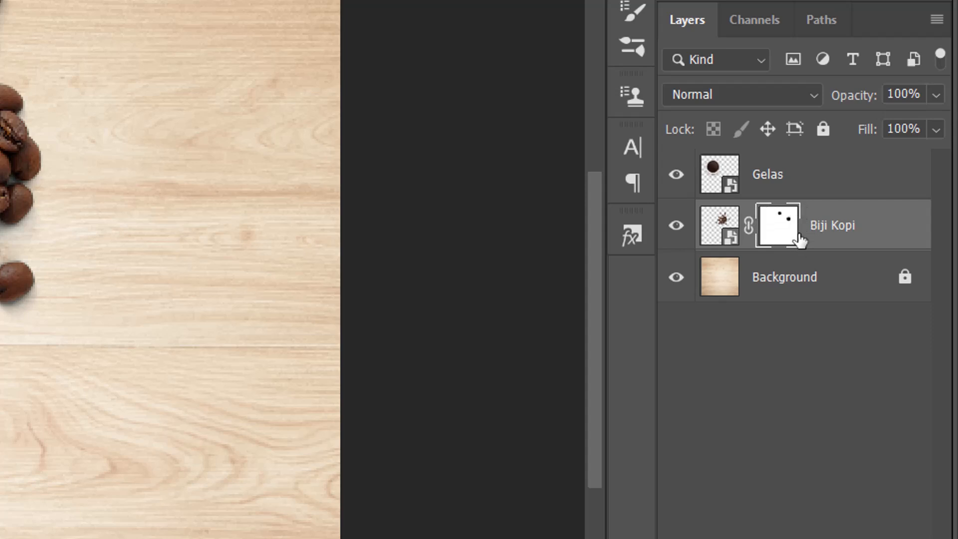
# Restore the two hidden beans by painting over them with white on the Biji Kopi layer mask.
pyautogui.click(711, 221)
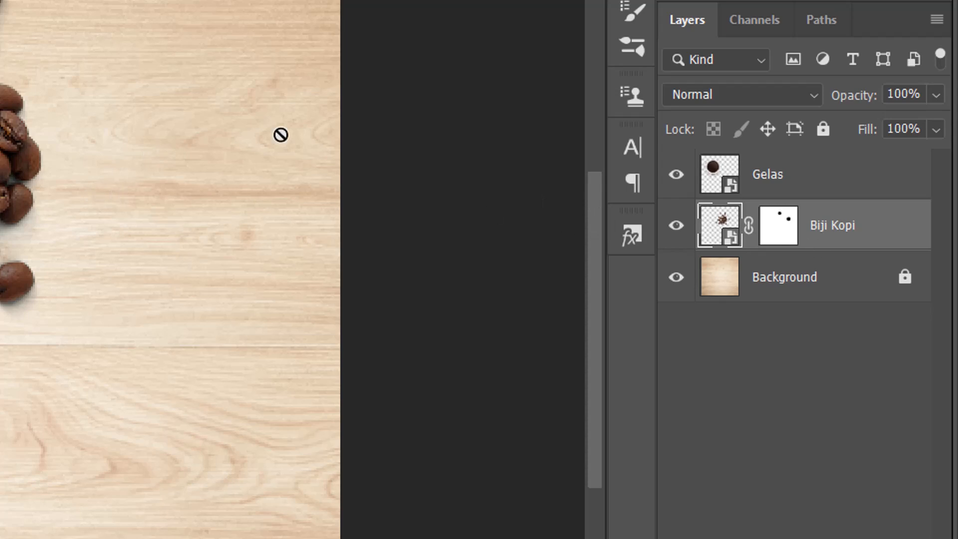
pyautogui.click(784, 237)
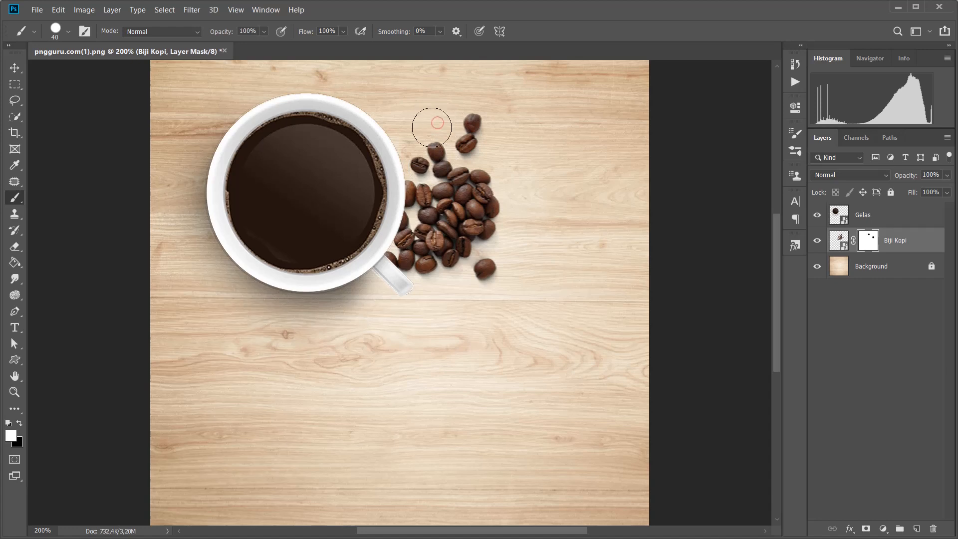
pyautogui.moveTo(432, 127); pyautogui.dragTo(409, 128)
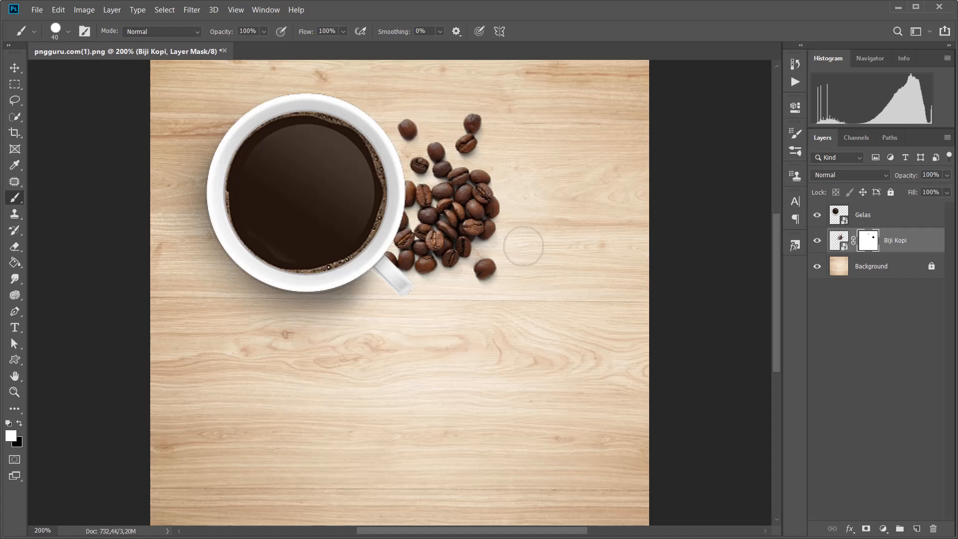
pyautogui.moveTo(509, 208); pyautogui.dragTo(531, 196)
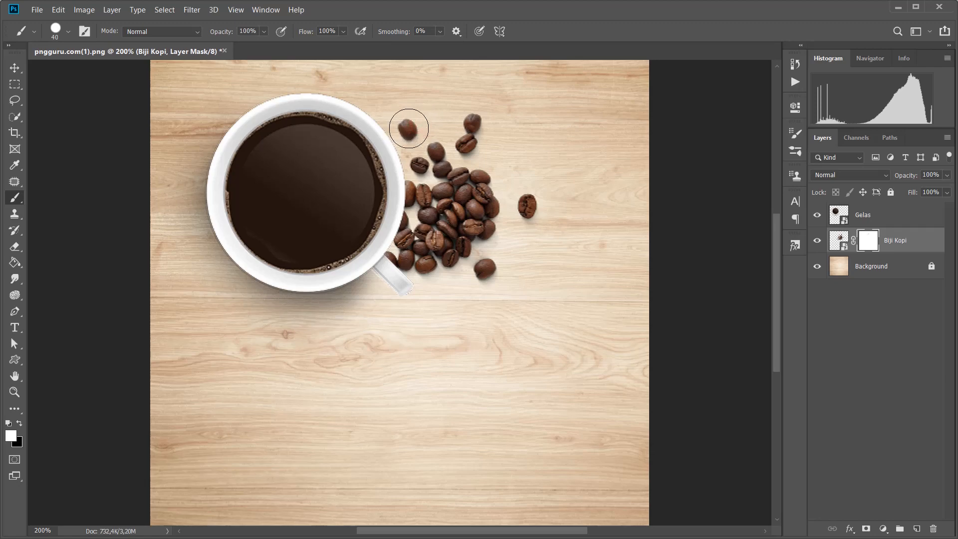
# Set the foreground colour to #bc1d1d while the Biji Kopi layer mask is active.
pyautogui.click(10, 438)
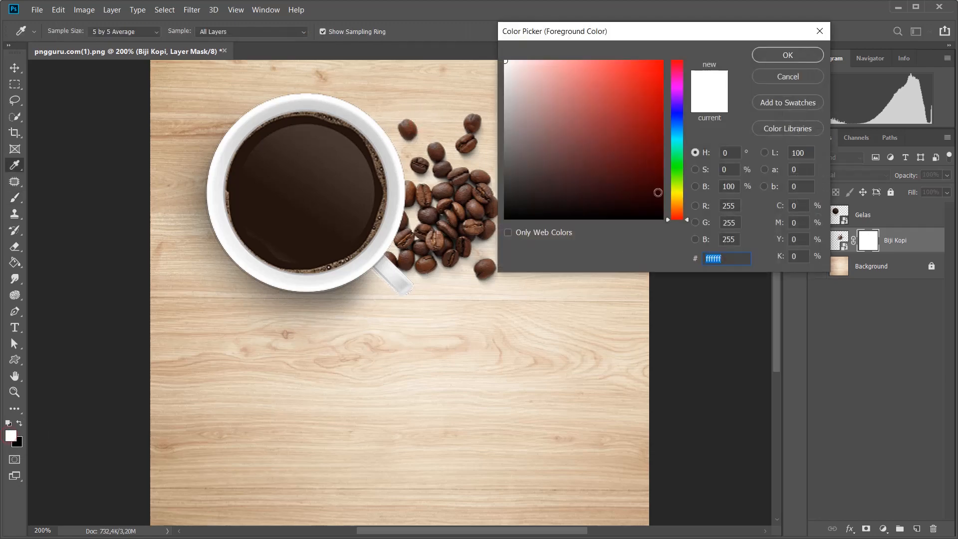
pyautogui.write('bc1d1d')
pyautogui.click(787, 55)
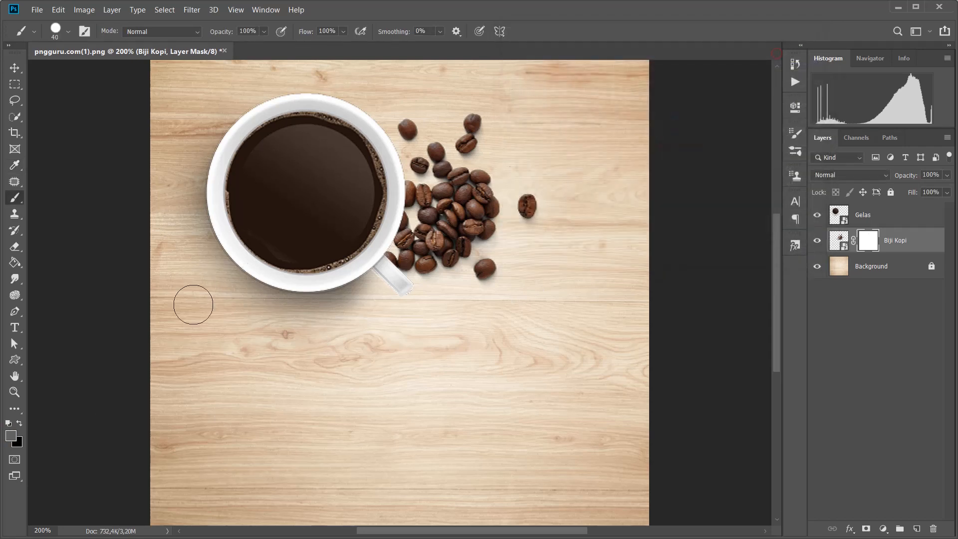
# Target the Biji Kopi layer's image instead of its mask and set the foreground colour to red #fc0e2a.
pyautogui.click(839, 240)
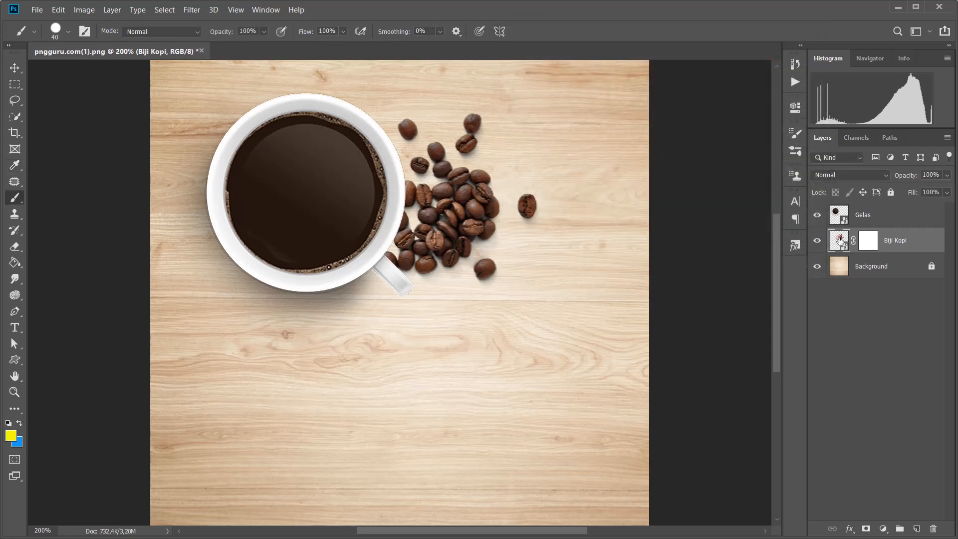
pyautogui.click(11, 437)
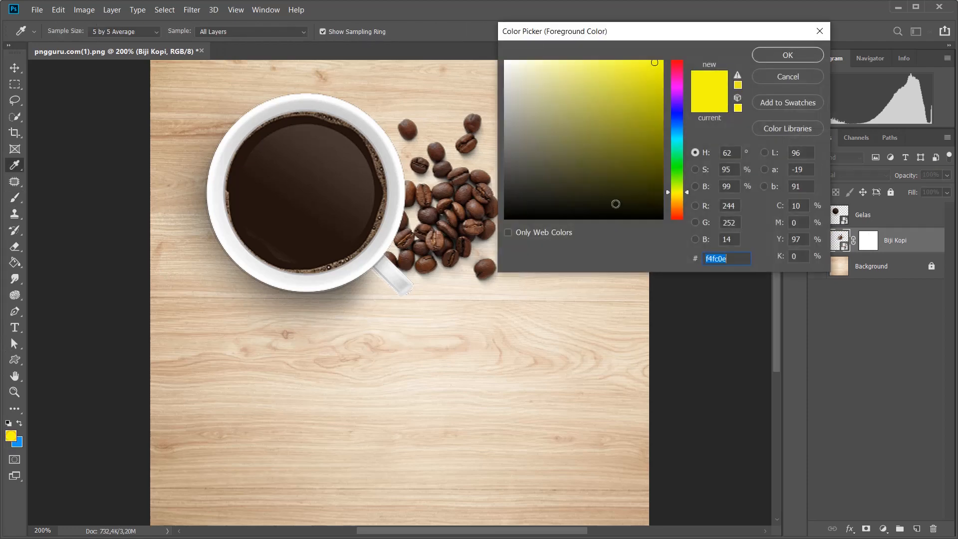
pyautogui.click(682, 62)
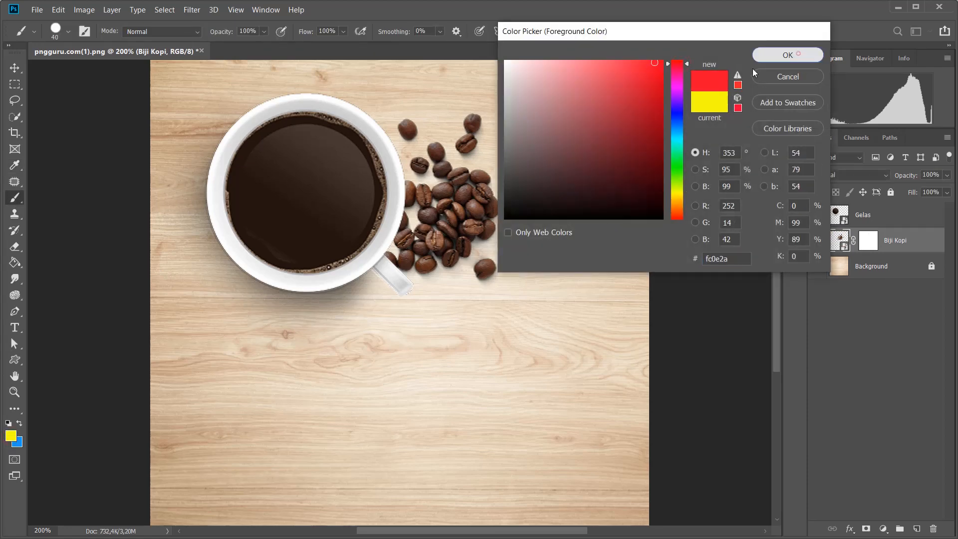
pyautogui.click(764, 56)
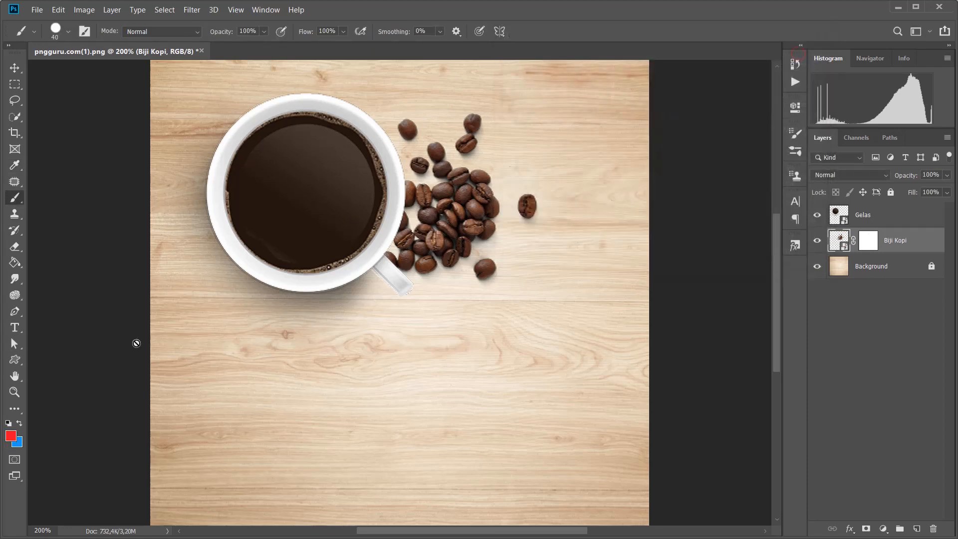
pyautogui.click(11, 437)
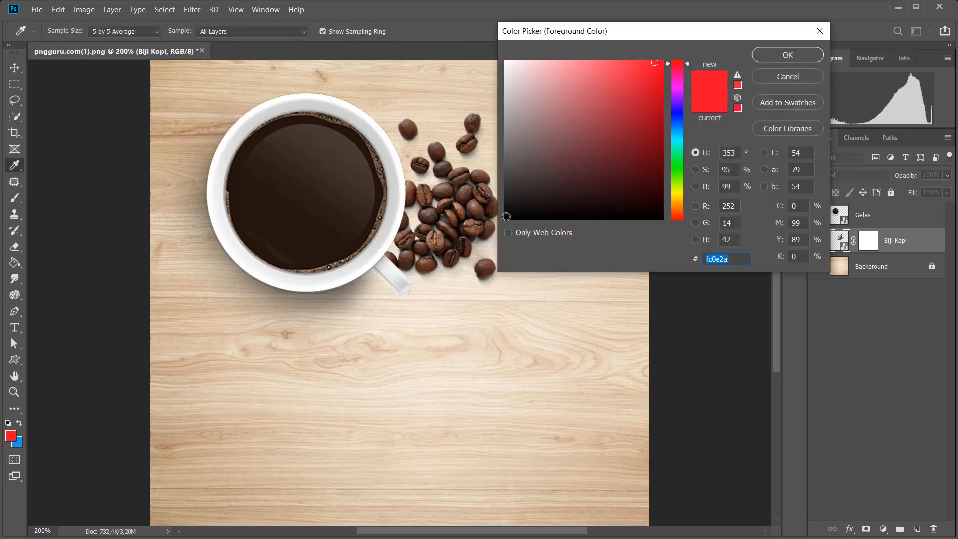
pyautogui.click(798, 79)
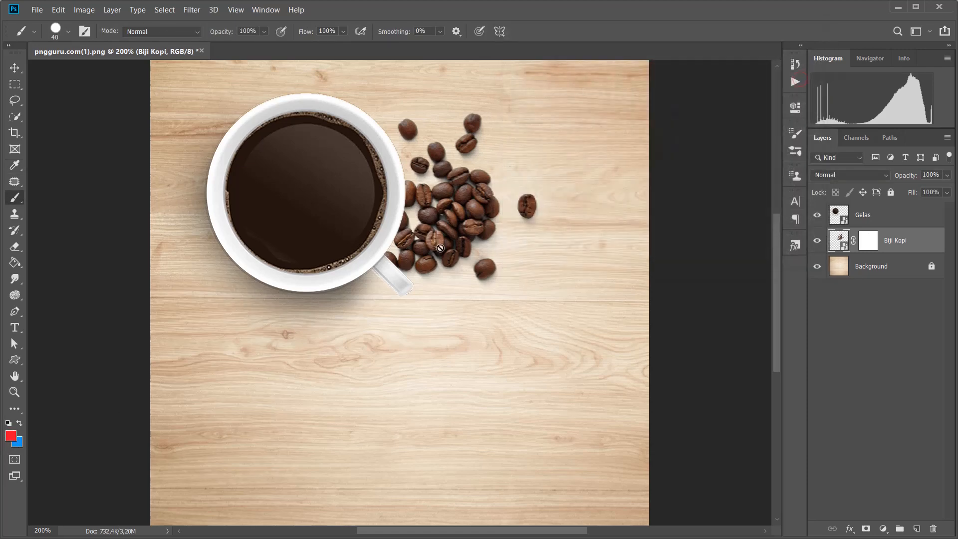
# Reset the foreground and background colours to black and white, swapping them once and back again.
pyautogui.press('d')
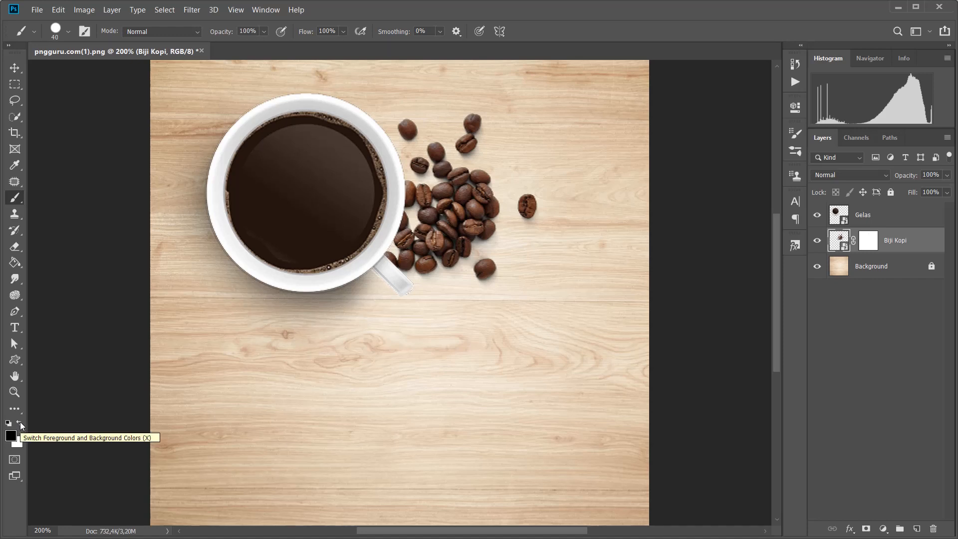
pyautogui.press('x')
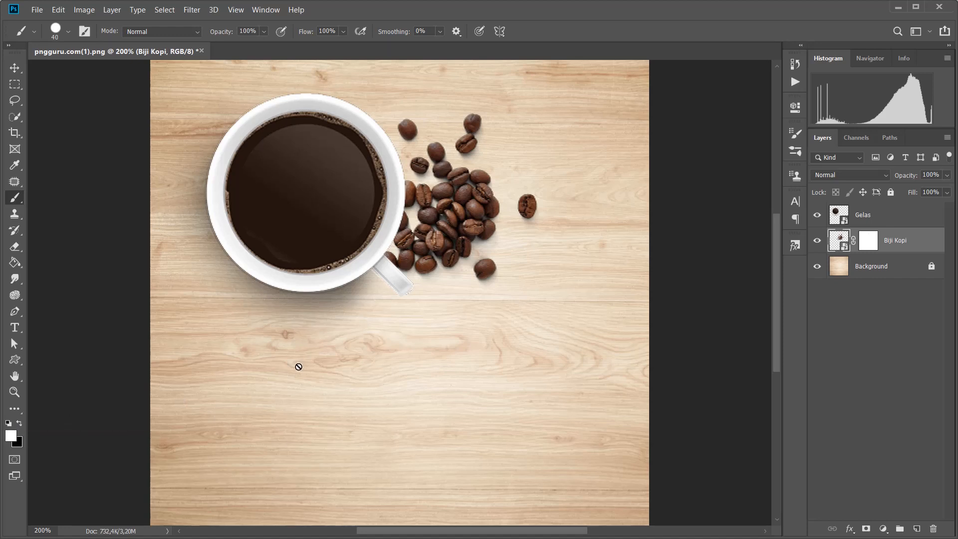
pyautogui.press('x')
# Group the Gelas and Biji Kopi layers as Group 1 with Pass Through mode and 100% opacity.
pyautogui.scroll(2, 775, 295)
pyautogui.scroll(-2, 776, 320)
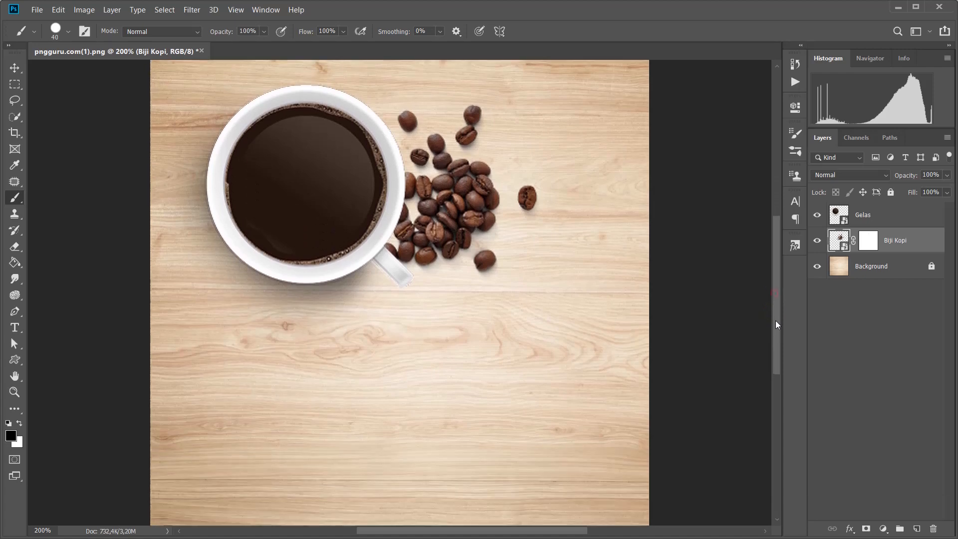
pyautogui.scroll(-1, 776, 321)
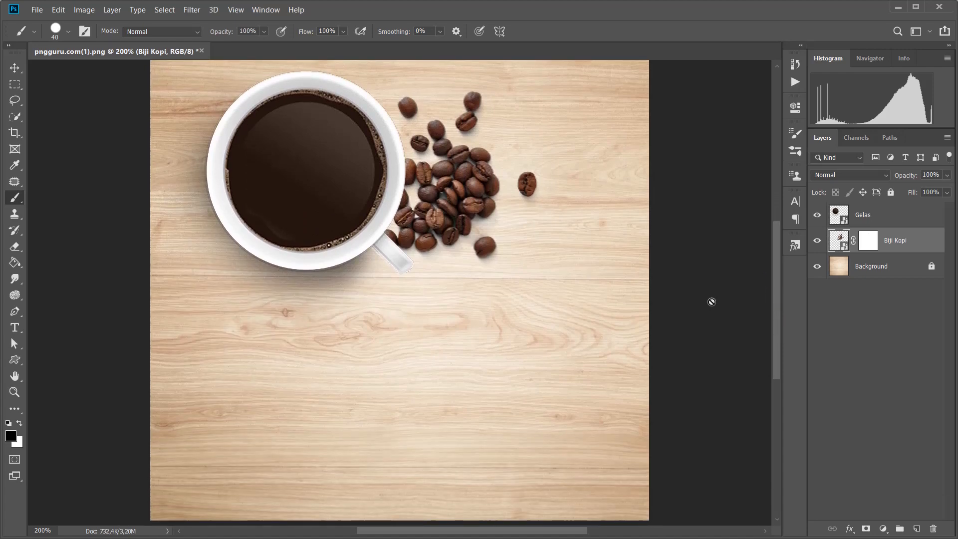
pyautogui.hotkey('ctrl', '-')
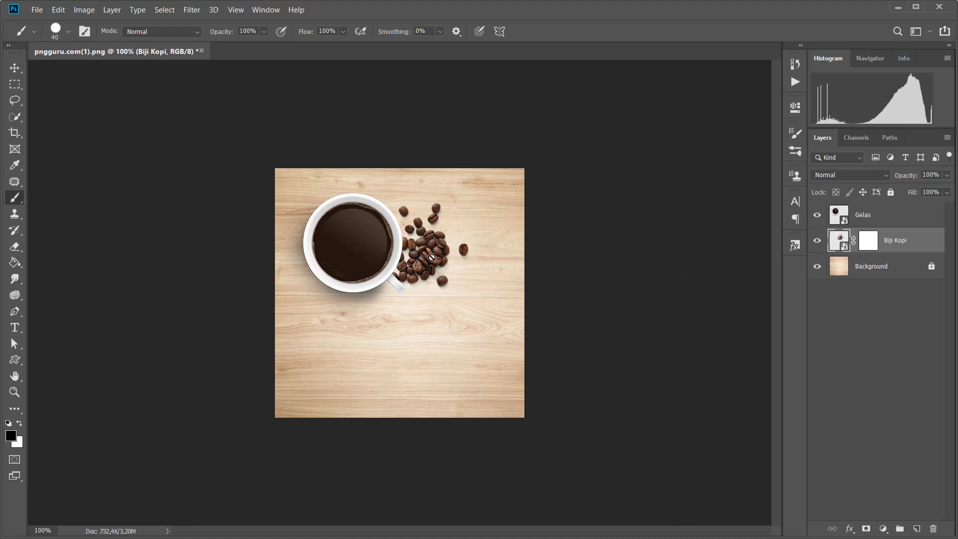
pyautogui.keyDown('ctrl'); pyautogui.click(911, 221); pyautogui.keyUp('ctrl')
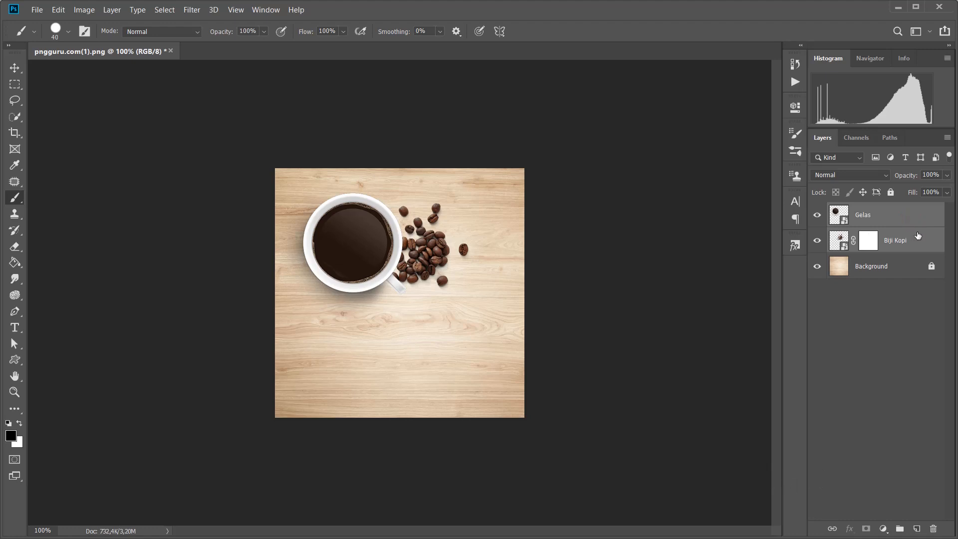
pyautogui.rightClick(919, 232)
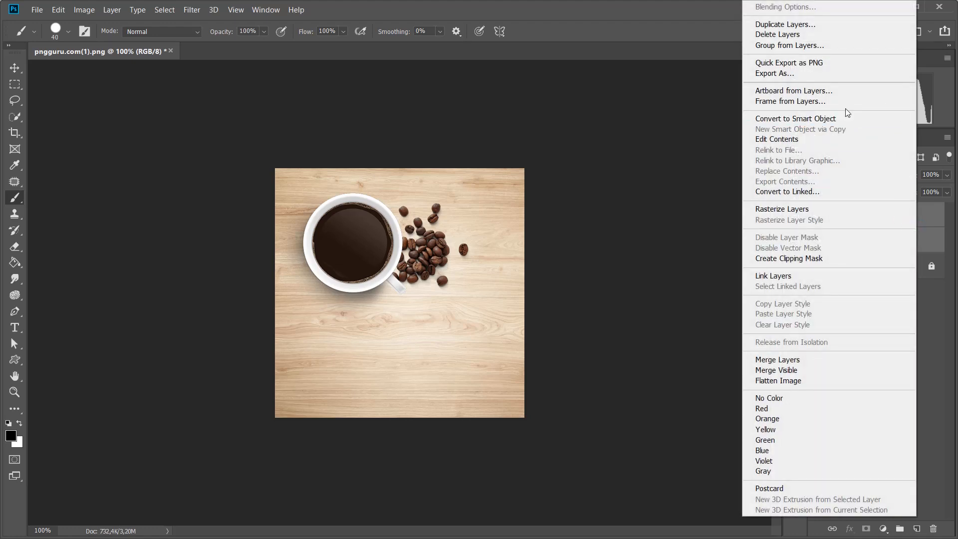
pyautogui.click(824, 46)
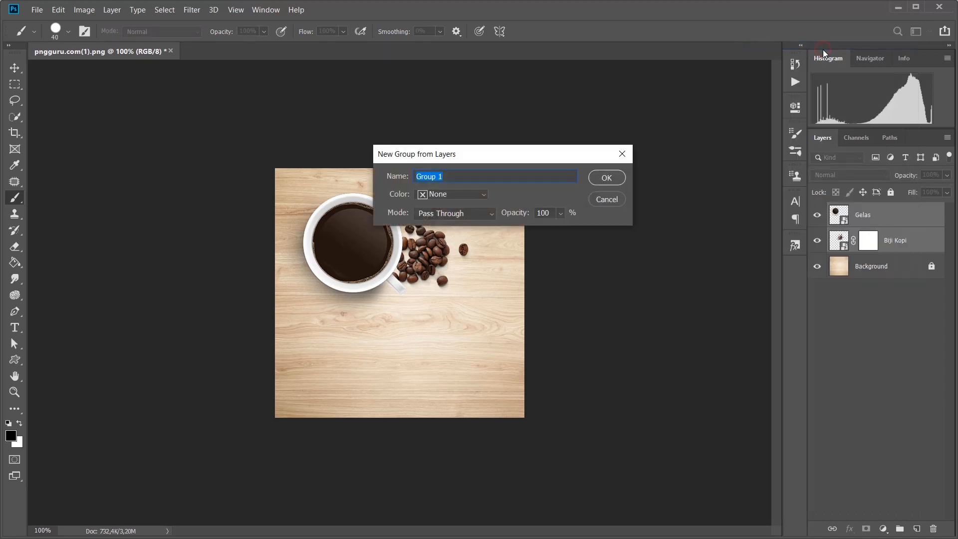
pyautogui.click(610, 175)
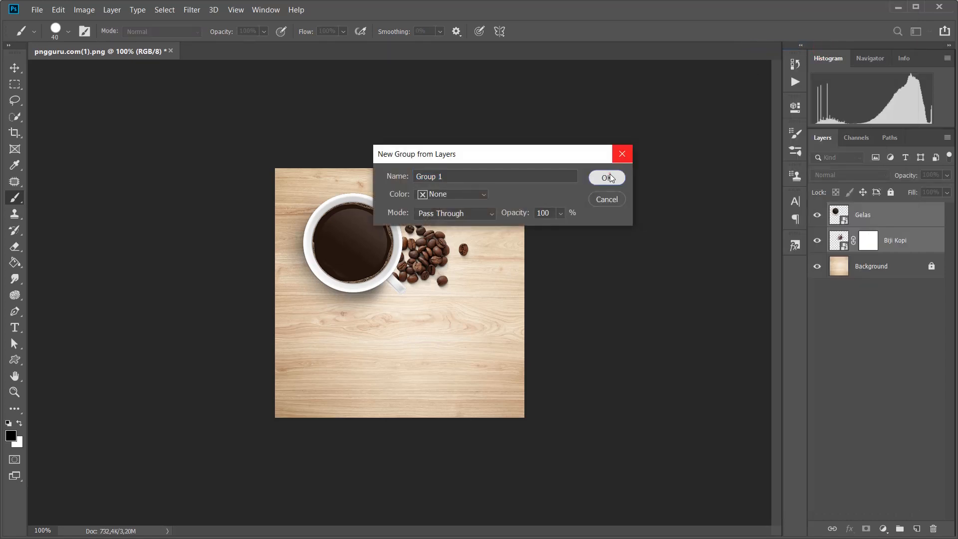
# Move Group 1 down and to the right so the cup sits in the lower centre of the canvas.
pyautogui.click(14, 67)
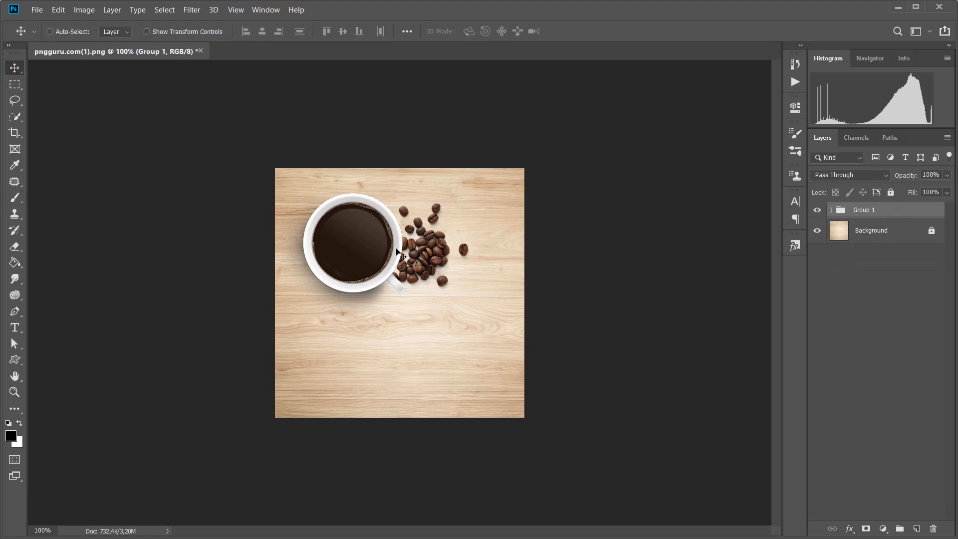
pyautogui.moveTo(396, 251); pyautogui.dragTo(438, 343)
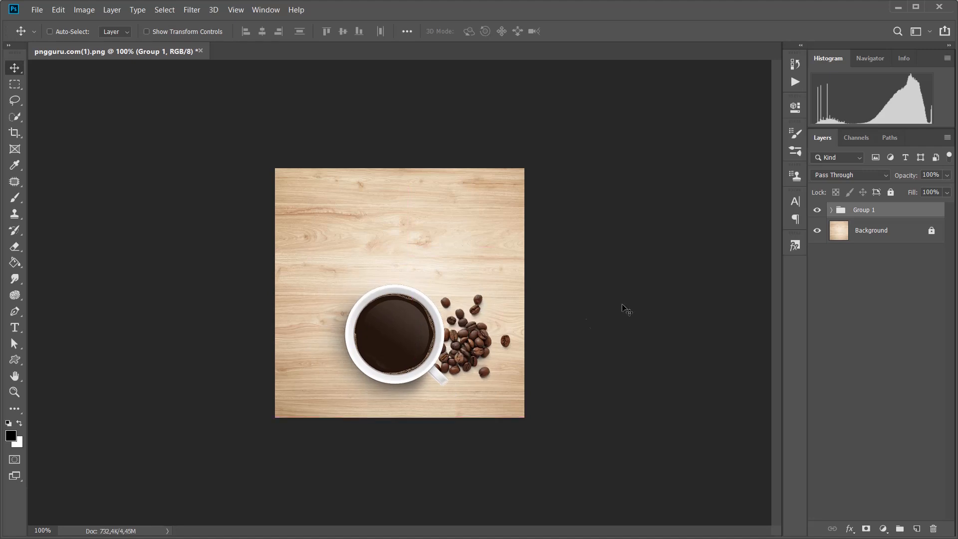
# Expand Group 1 and select the Gelas layer inside it.
pyautogui.click(832, 212)
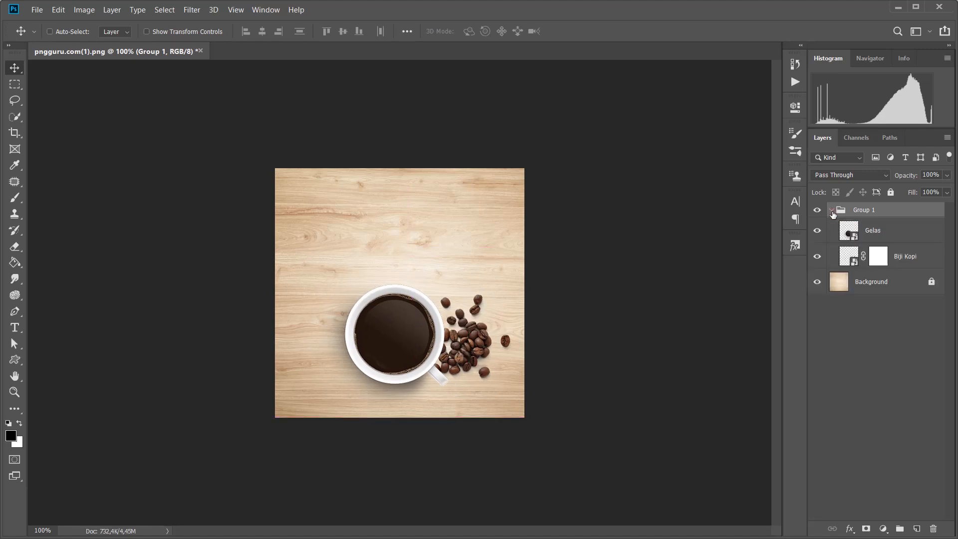
pyautogui.click(900, 237)
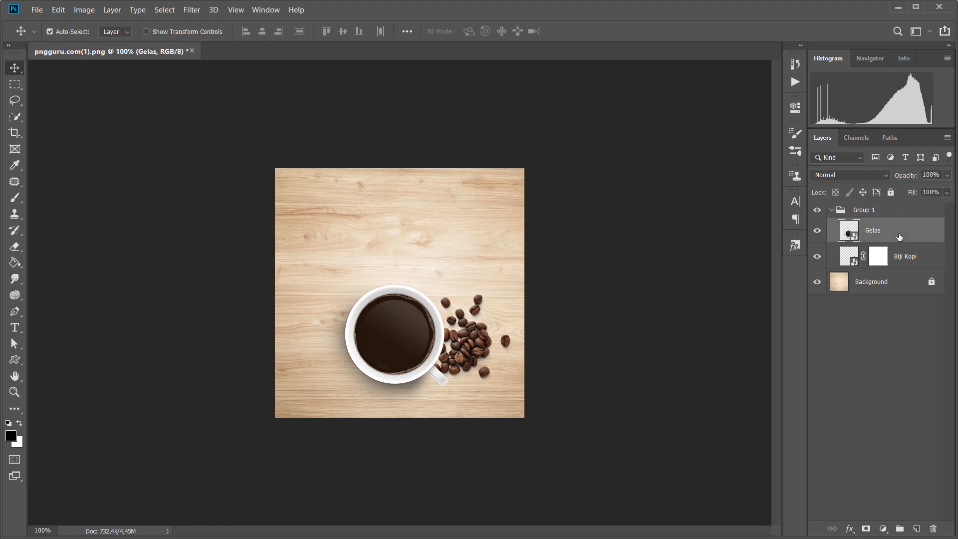
pyautogui.hotkey('ctrl', 't')
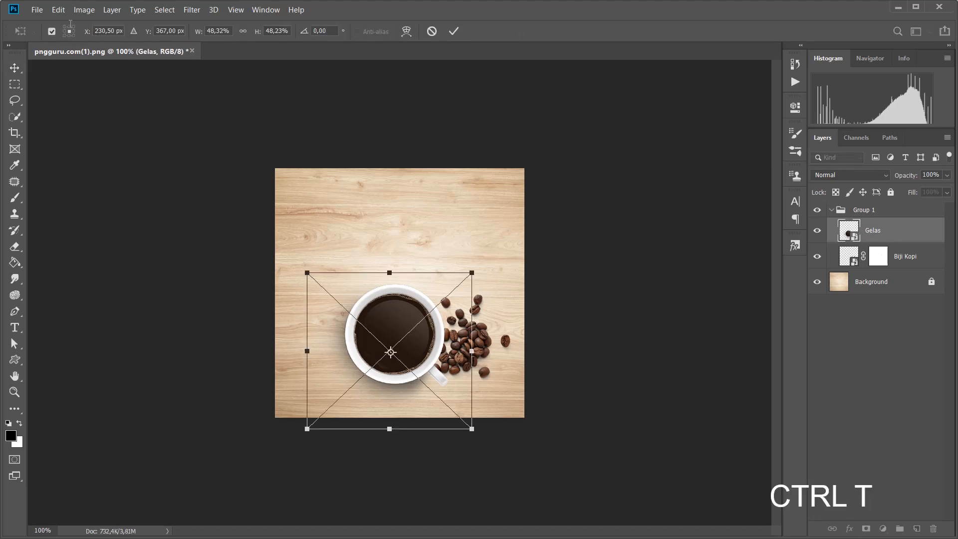
pyautogui.click(59, 10)
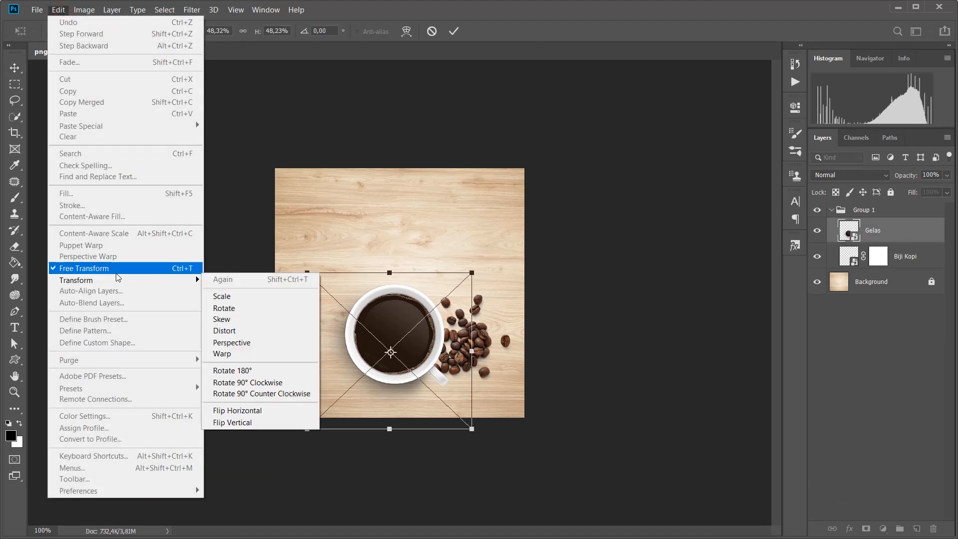
pyautogui.click(542, 17)
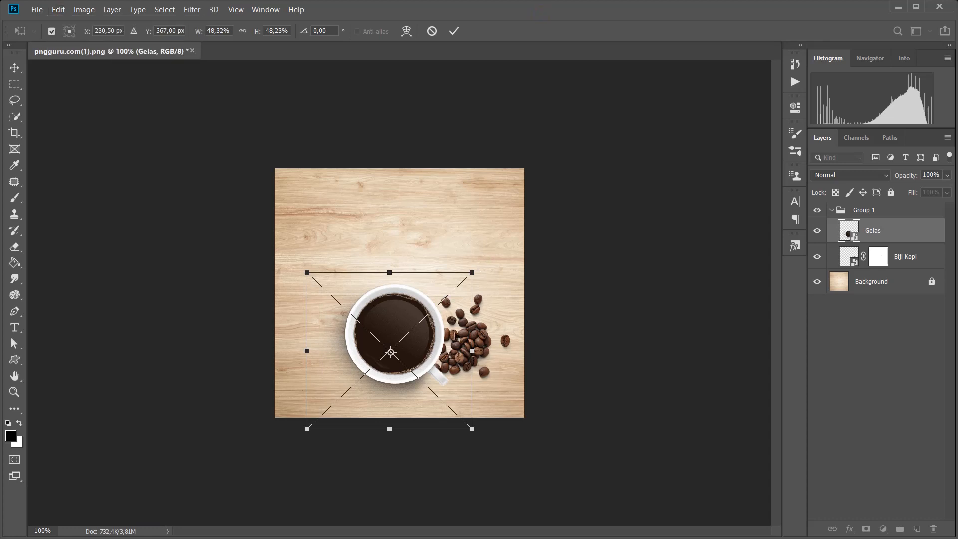
pyautogui.moveTo(473, 270); pyautogui.dragTo(477, 269)
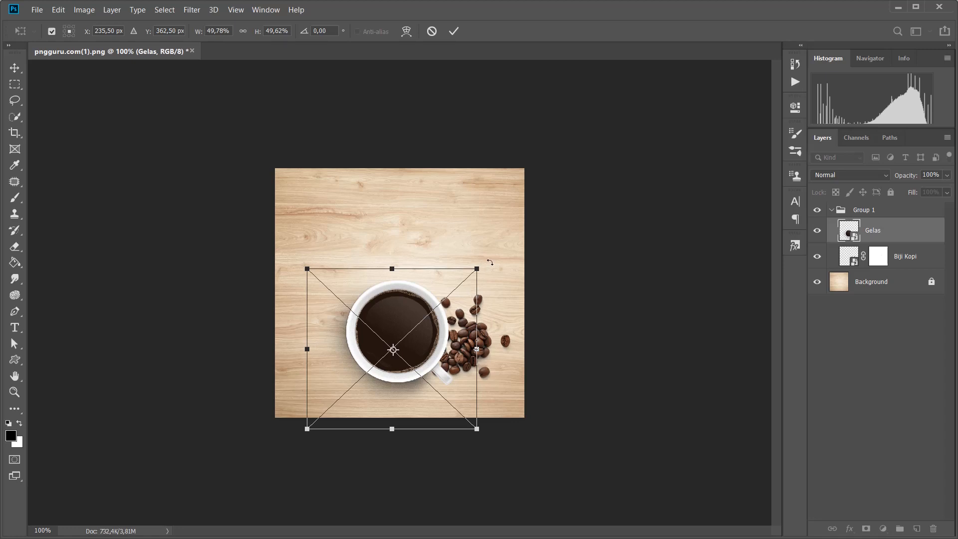
pyautogui.moveTo(491, 262); pyautogui.dragTo(445, 424)
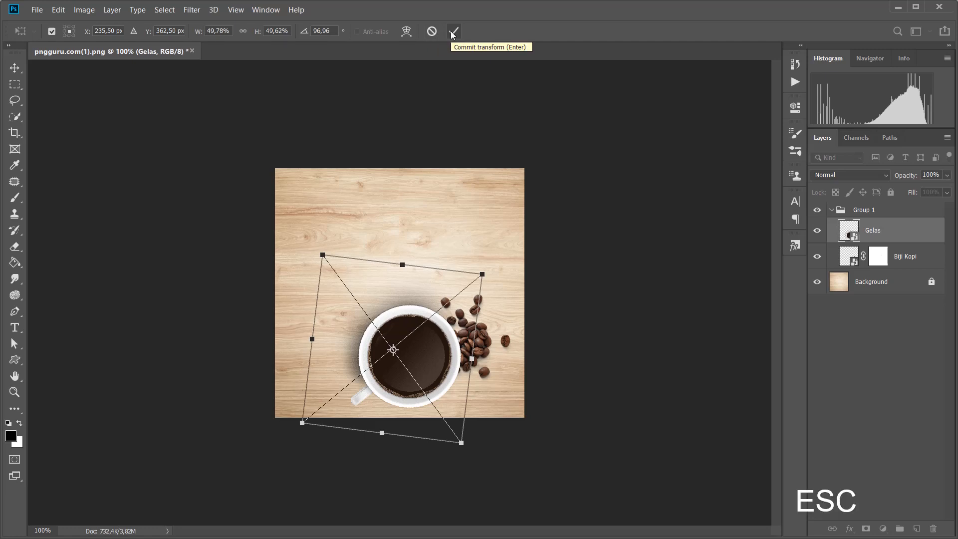
pyautogui.click(432, 32)
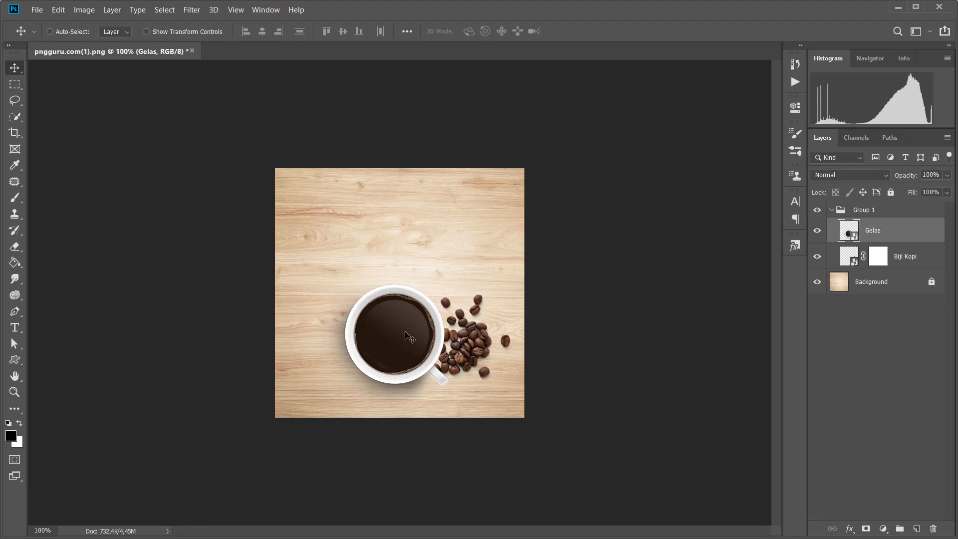
# Move the coffee cup slightly left, away from the beans.
pyautogui.moveTo(402, 332); pyautogui.dragTo(395, 335)
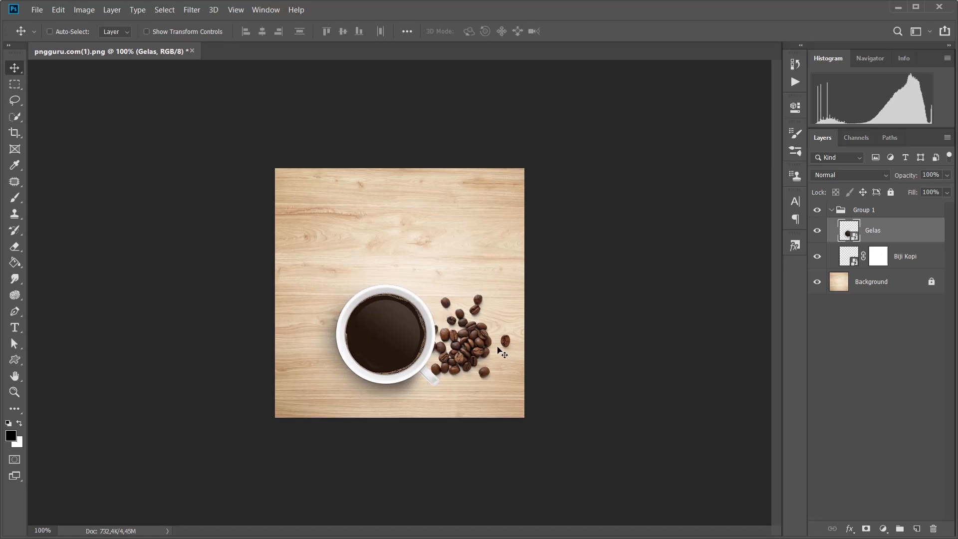
# Add a new layer directly above Background and marquee-select a full-height vertical strip along the image's left edge.
pyautogui.click(900, 279)
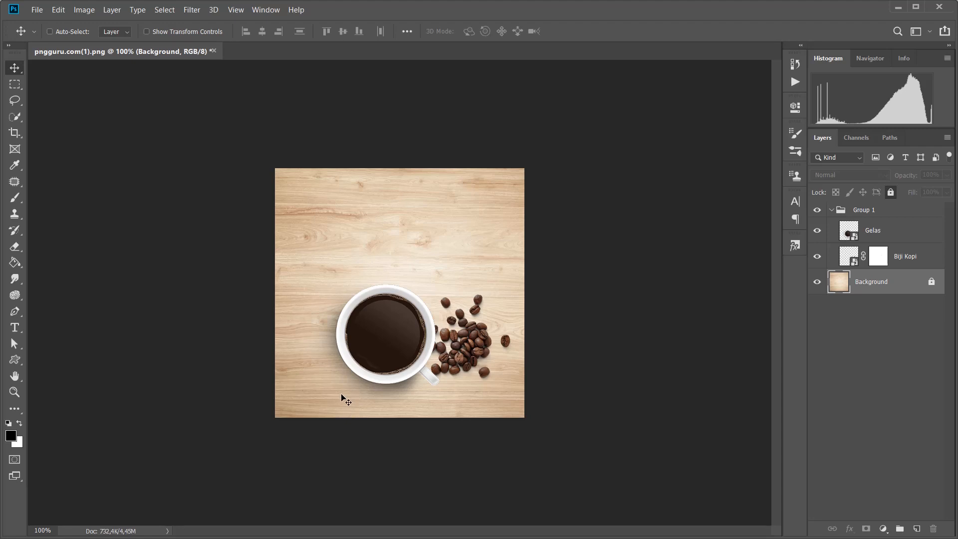
pyautogui.click(12, 88)
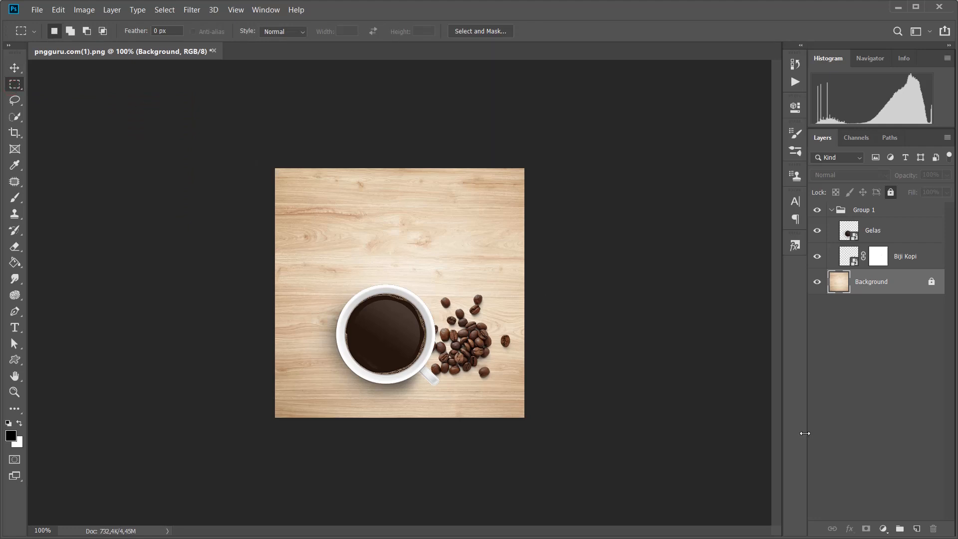
pyautogui.click(918, 529)
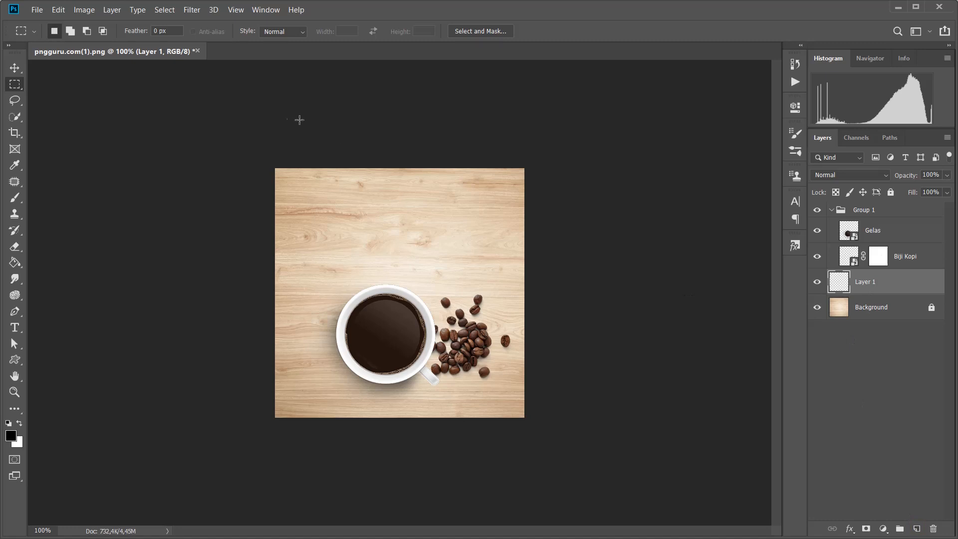
pyautogui.moveTo(240, 143); pyautogui.dragTo(323, 428)
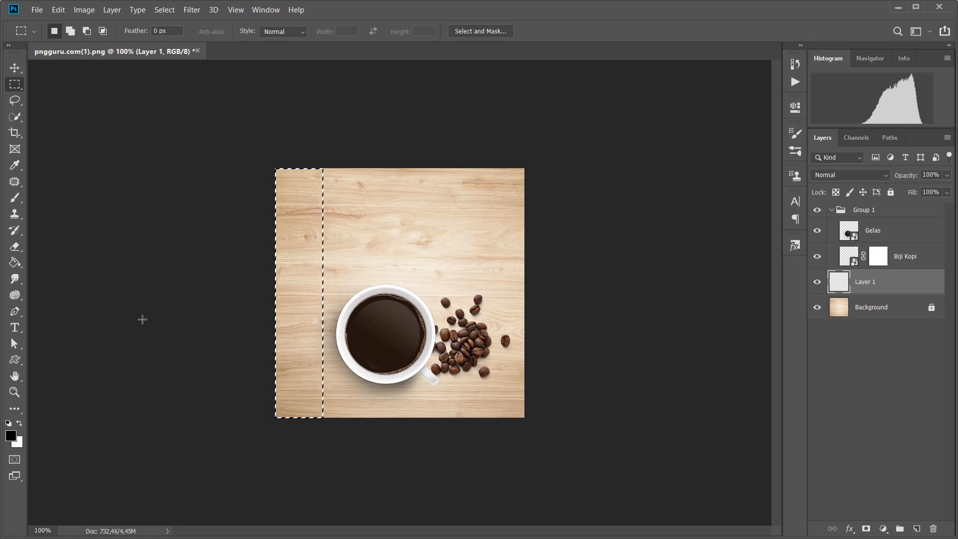
# Fill the selected strip on Layer 1 with the black foreground colour and deselect it.
pyautogui.click(14, 266)
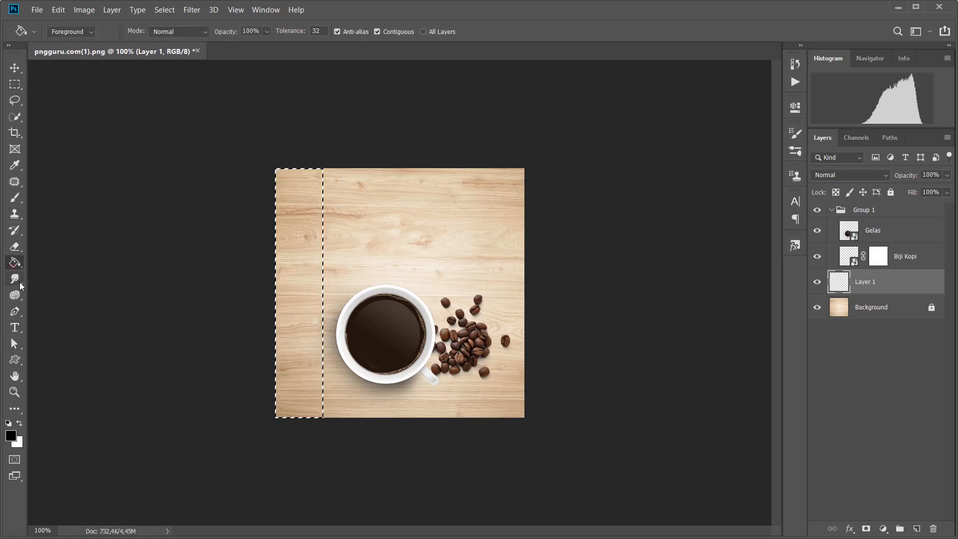
pyautogui.click(292, 246)
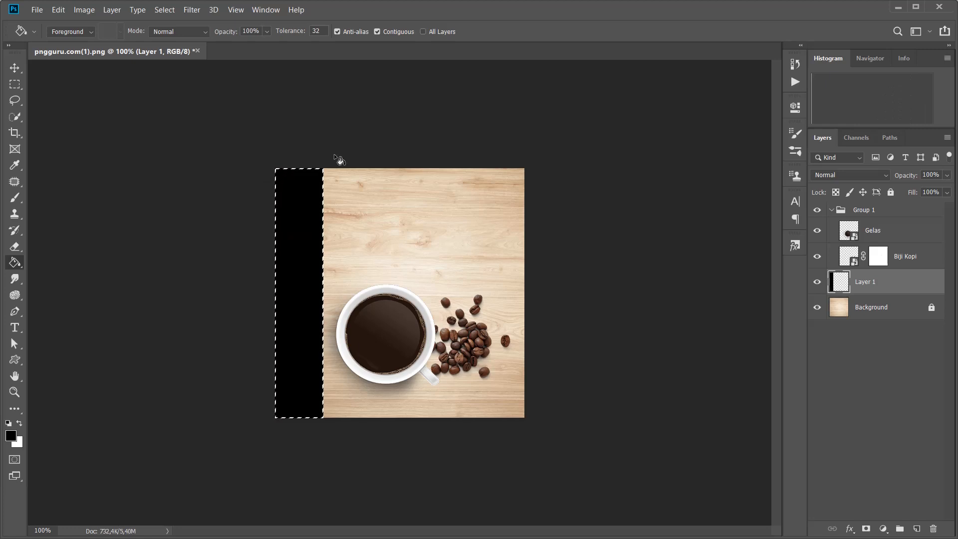
pyautogui.click(165, 10)
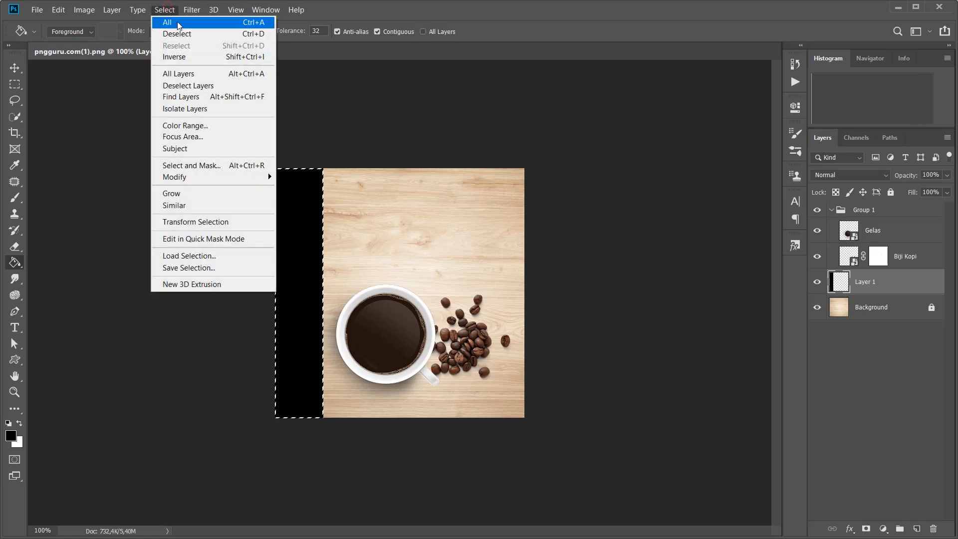
pyautogui.click(181, 32)
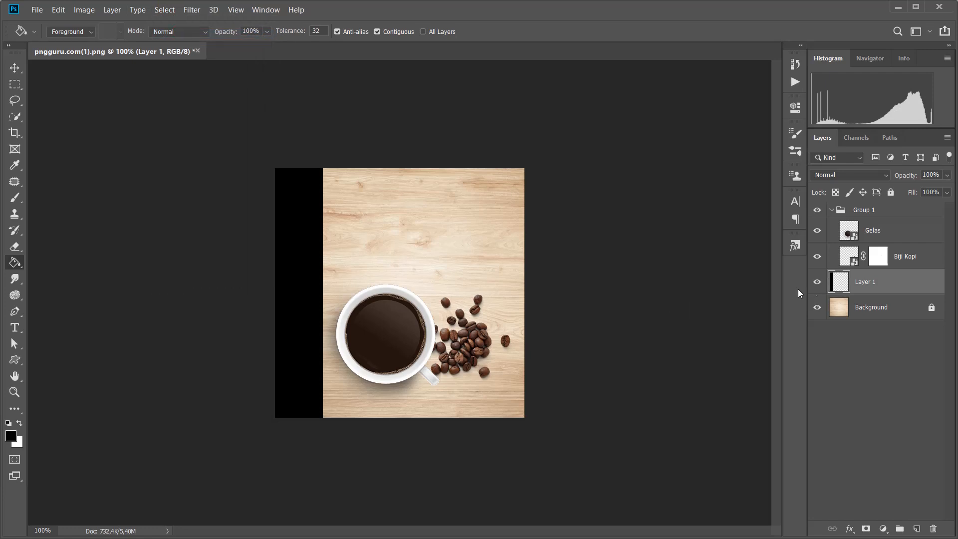
# Lower Layer 1's opacity to 21%.
pyautogui.click(885, 176)
pyautogui.click(885, 176)
pyautogui.click(947, 175)
pyautogui.moveTo(947, 189); pyautogui.dragTo(893, 191)
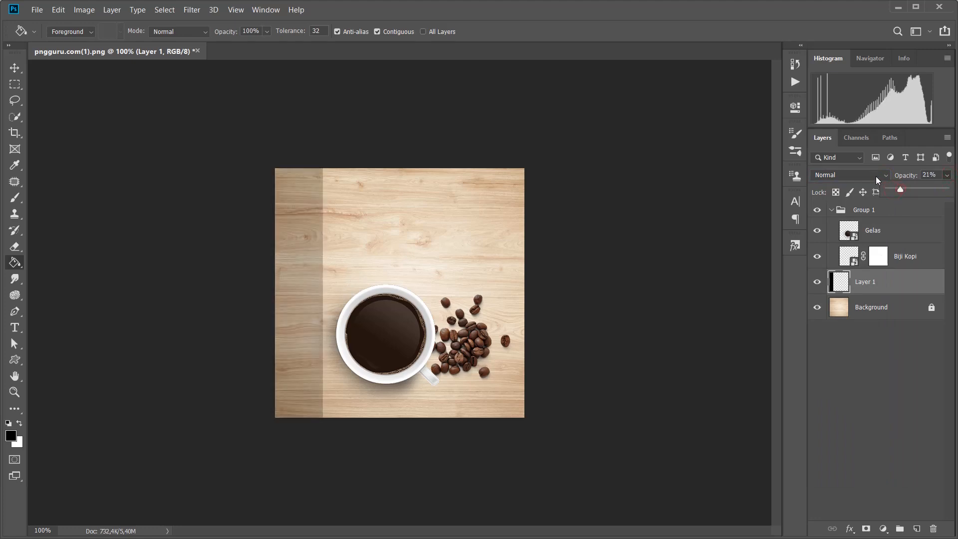
pyautogui.click(859, 158)
pyautogui.click(859, 158)
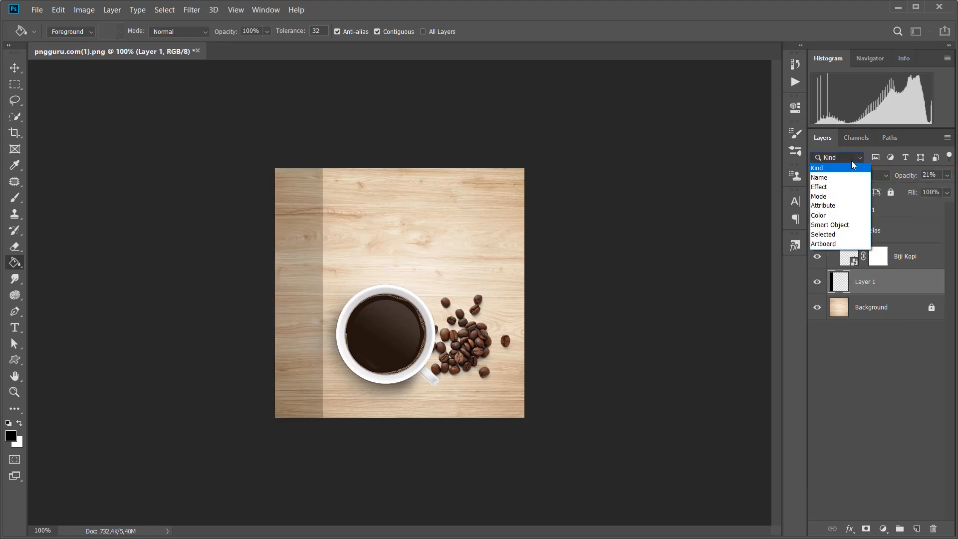
pyautogui.click(856, 159)
# Set Layer 1's blend mode to Overlay.
pyautogui.click(882, 283)
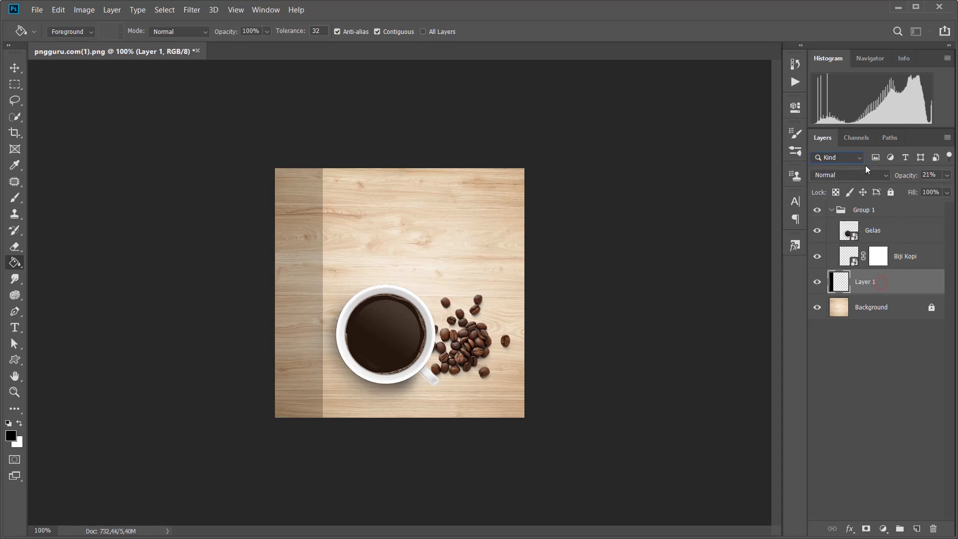
pyautogui.click(885, 175)
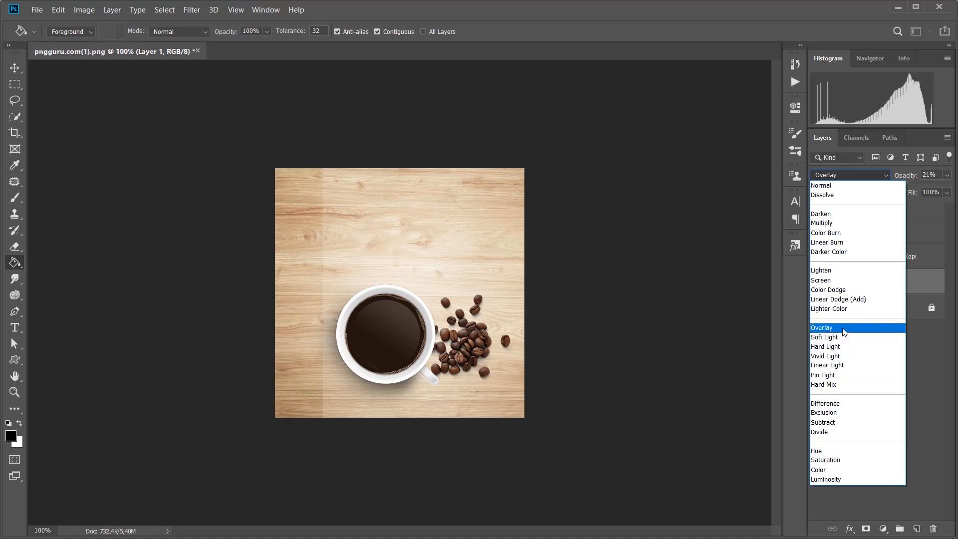
pyautogui.click(844, 329)
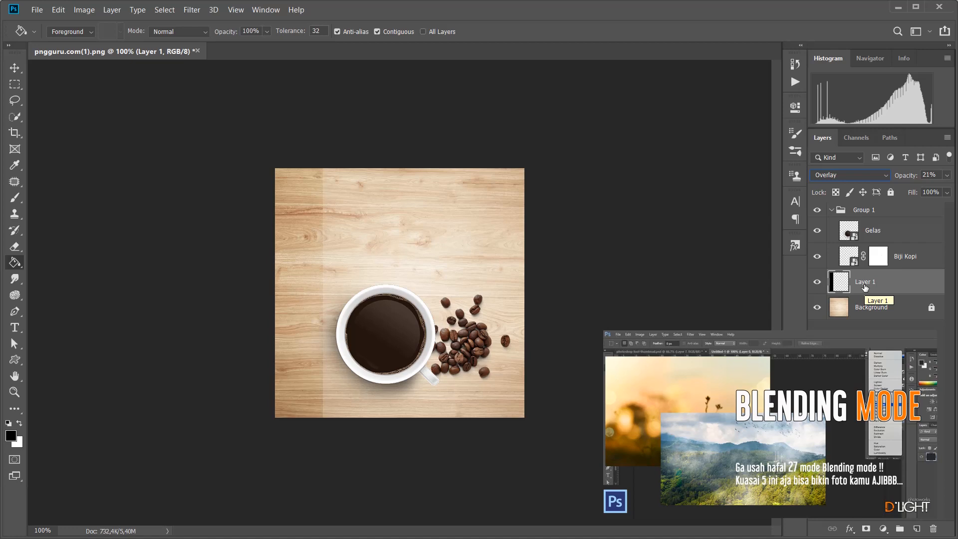
# Scale Group 1 proportionally to about 124% and reposition it so the cup and beans fill the lower half of the image.
pyautogui.click(906, 206)
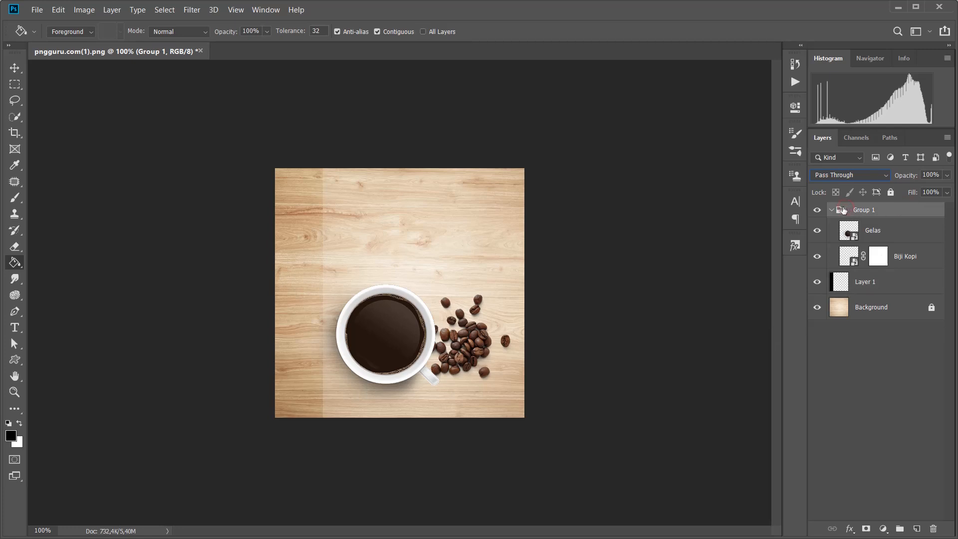
pyautogui.hotkey('ctrl', 't')
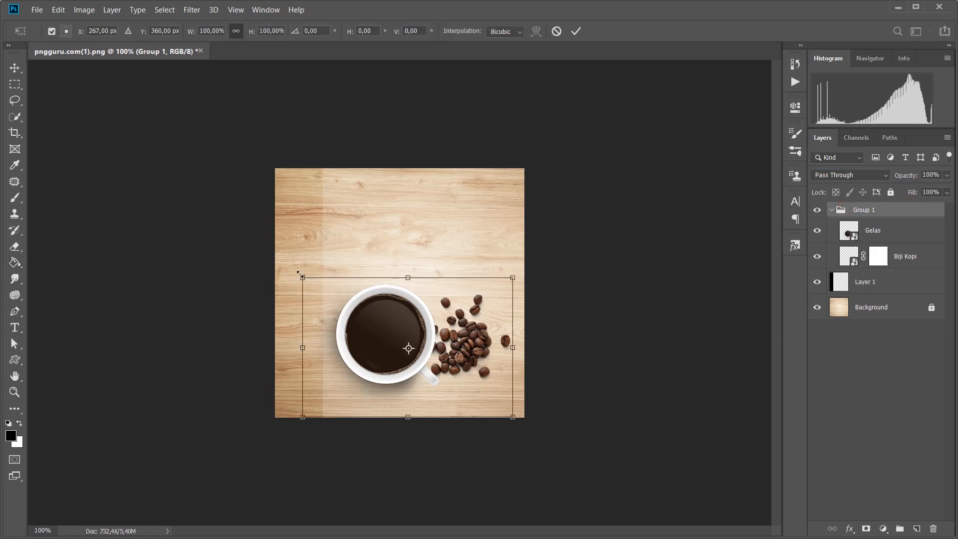
pyautogui.moveTo(299, 273); pyautogui.dragTo(266, 253)
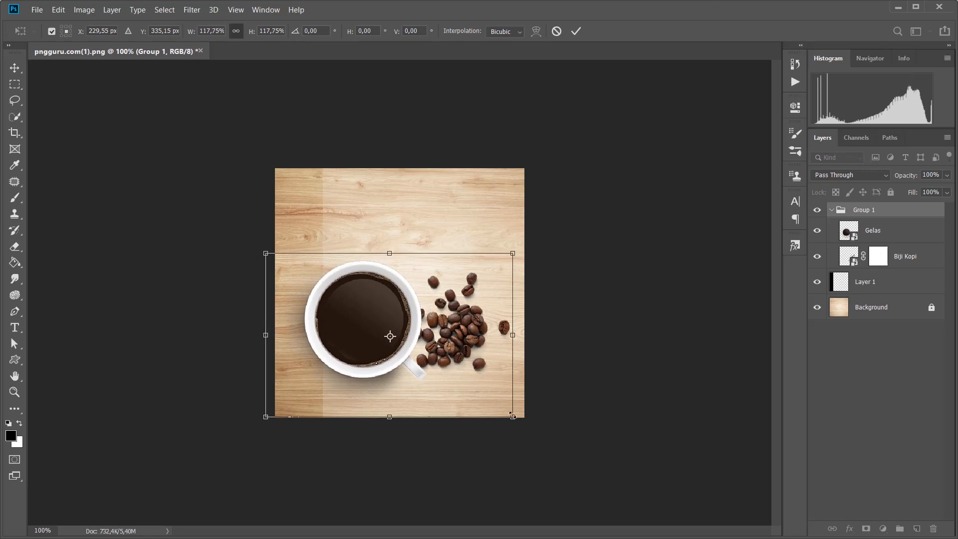
pyautogui.moveTo(513, 416); pyautogui.dragTo(515, 417)
pyautogui.moveTo(420, 335); pyautogui.dragTo(421, 349)
pyautogui.moveTo(514, 268); pyautogui.dragTo(517, 266)
pyautogui.moveTo(263, 267); pyautogui.dragTo(257, 263)
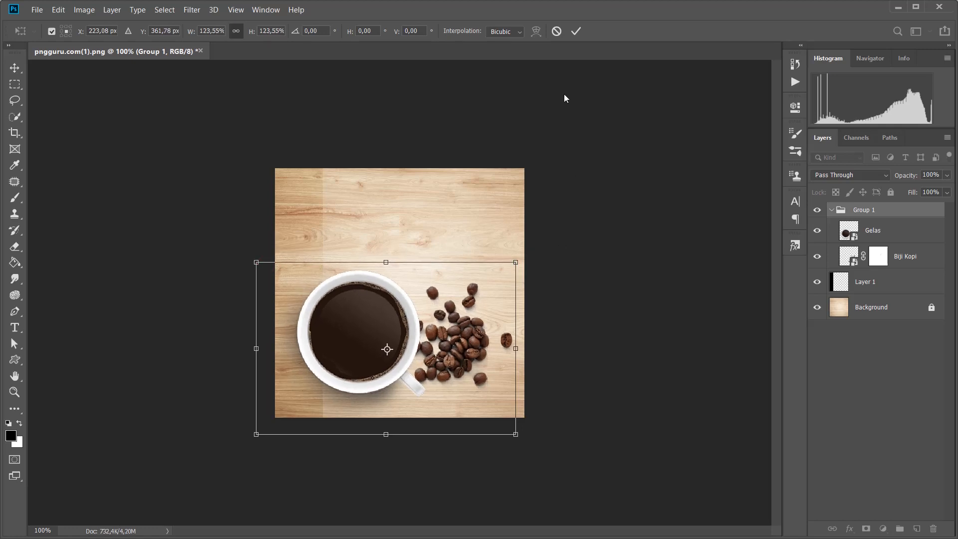
pyautogui.click(576, 32)
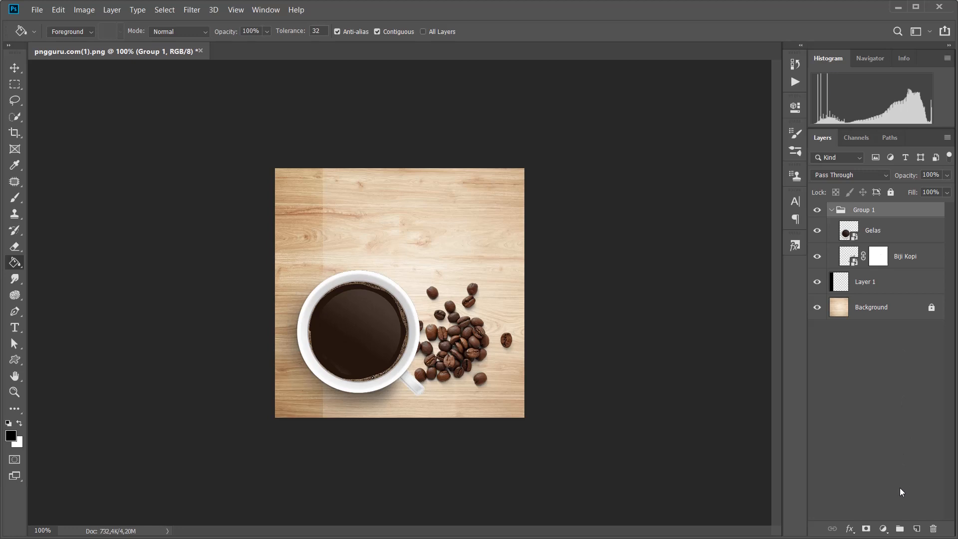
# Add a new empty layer and move it out of Group 1 to the top of the layer stack.
pyautogui.click(916, 528)
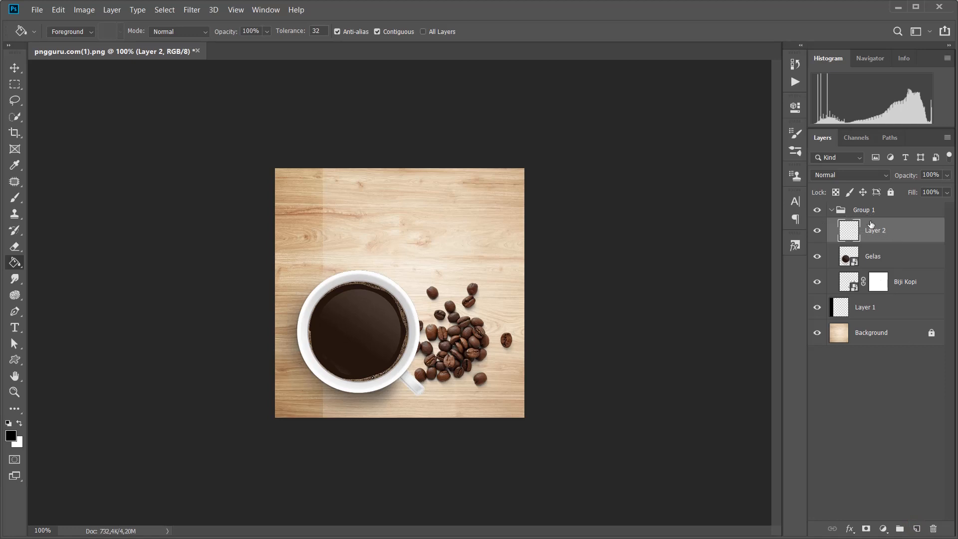
pyautogui.moveTo(901, 232); pyautogui.dragTo(900, 204)
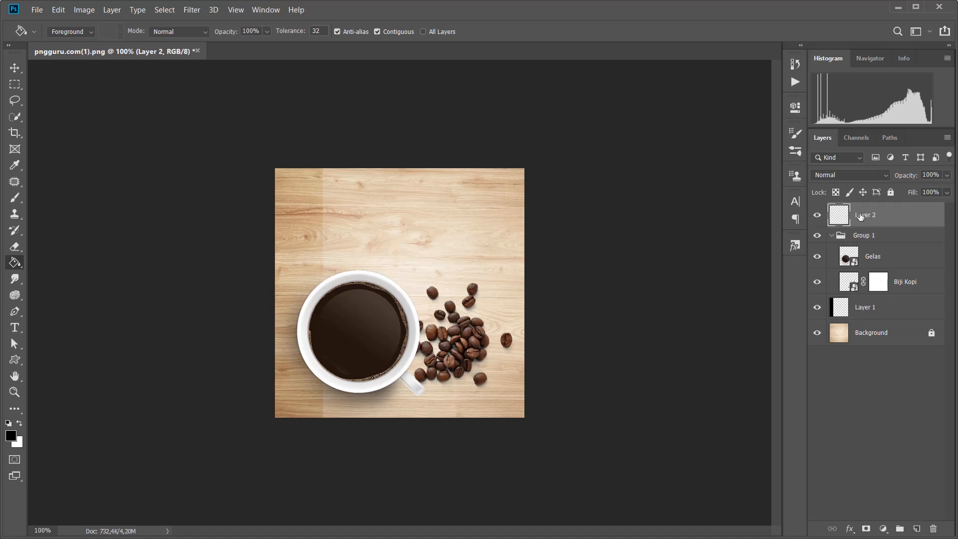
pyautogui.moveTo(901, 214)
pyautogui.mouseDown()
pyautogui.moveTo(902, 236)
pyautogui.moveTo(901, 204)
pyautogui.mouseUp()
# Add the horizontal text COFFEE on the new layer, near the image's upper edge above the cup.
pyautogui.click(18, 327)
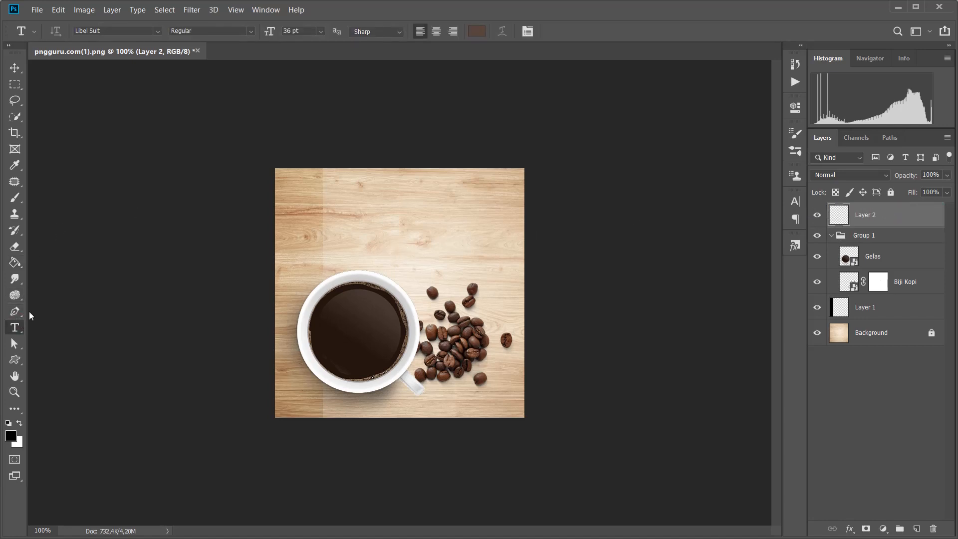
pyautogui.click(251, 31)
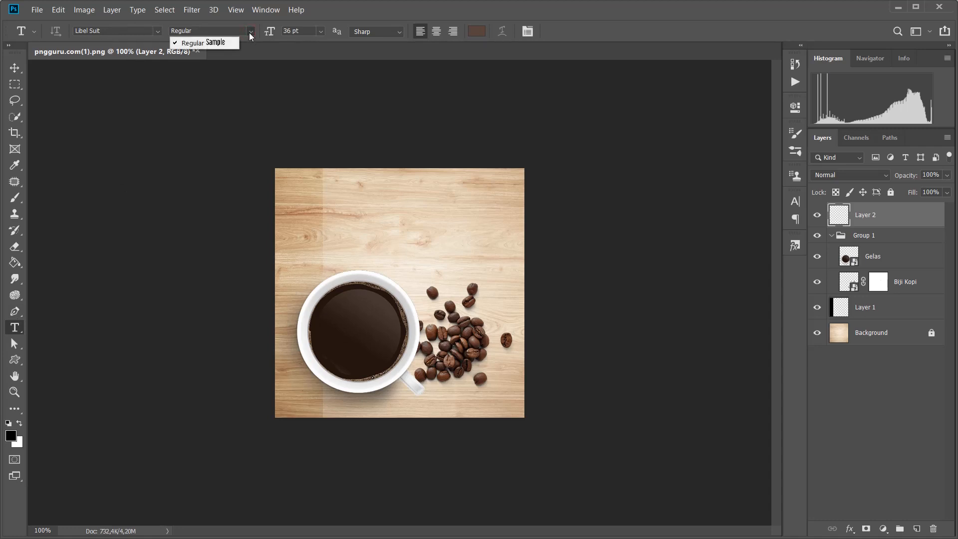
pyautogui.click(249, 32)
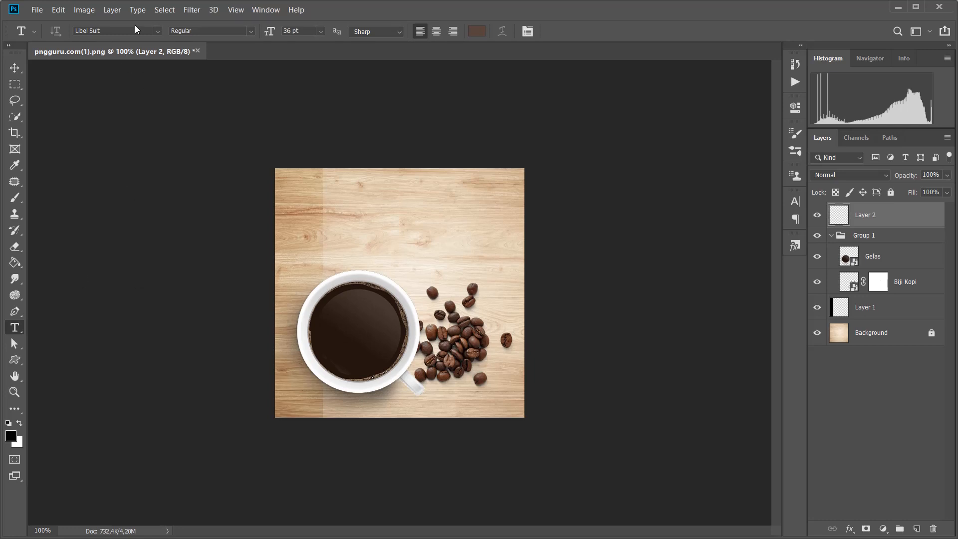
pyautogui.click(336, 200)
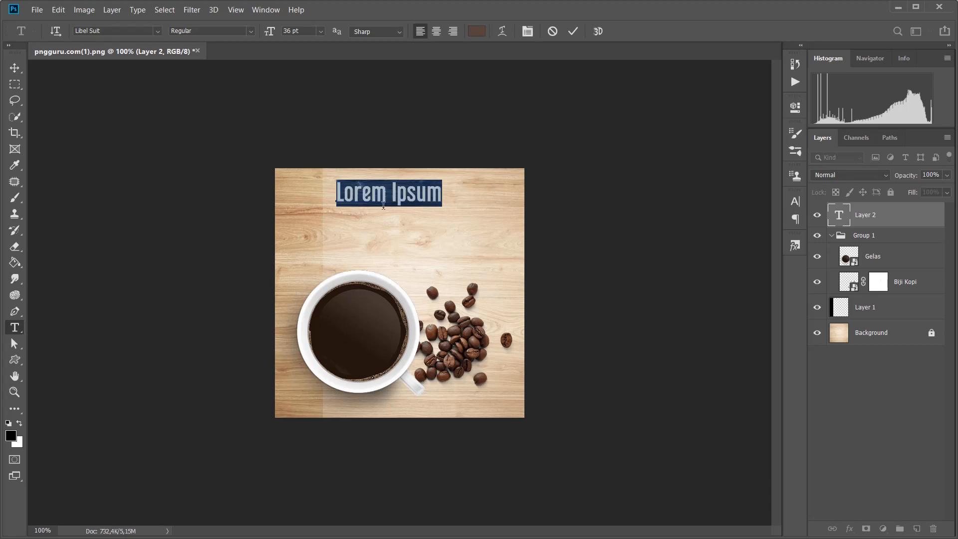
pyautogui.write('COFFEE')
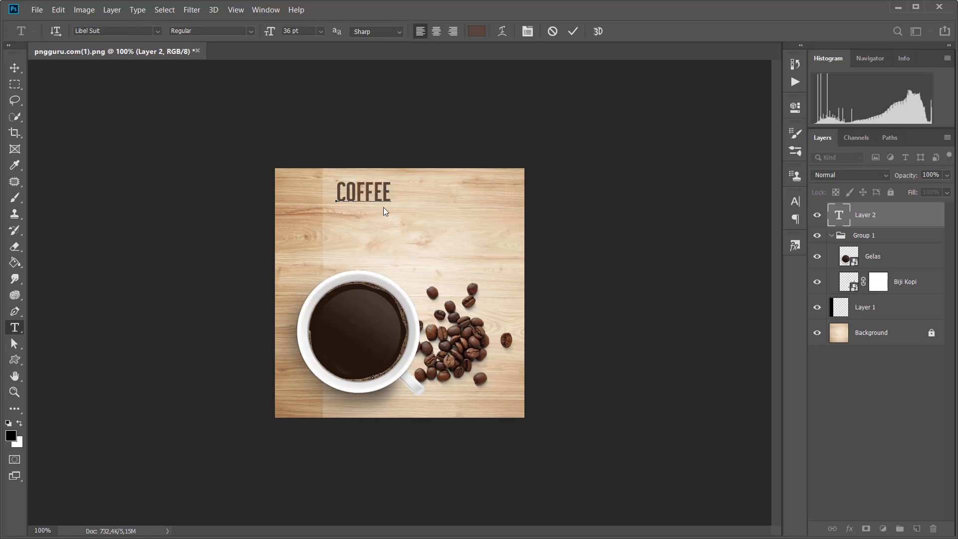
# Recolour the COFFEE text to the lighter brown #684a3d and commit the text edit.
pyautogui.moveTo(393, 192); pyautogui.dragTo(336, 193)
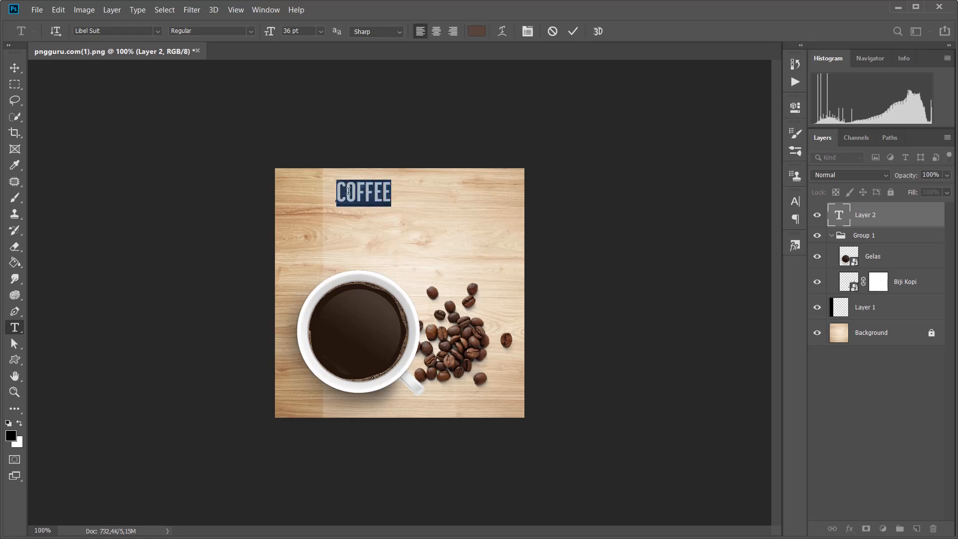
pyautogui.click(475, 33)
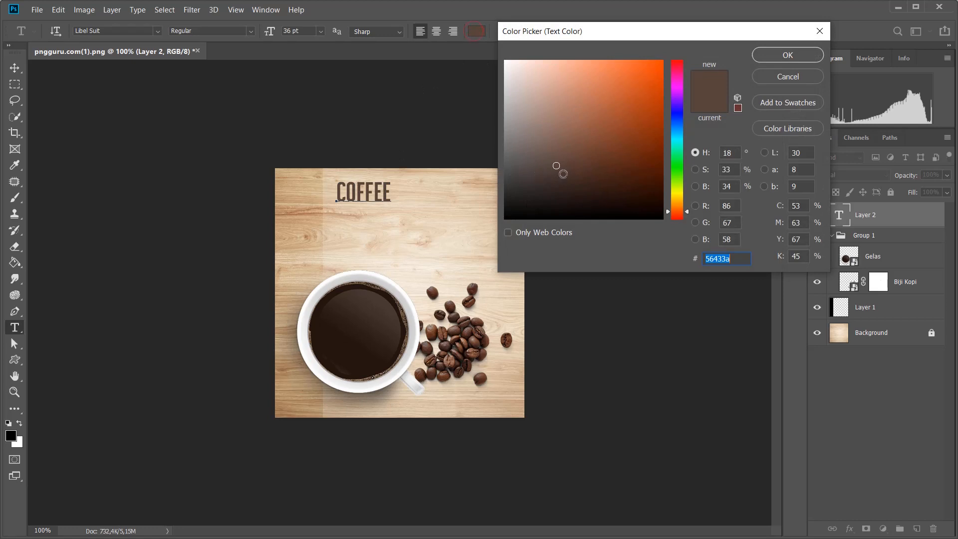
pyautogui.moveTo(570, 166); pyautogui.dragTo(571, 155)
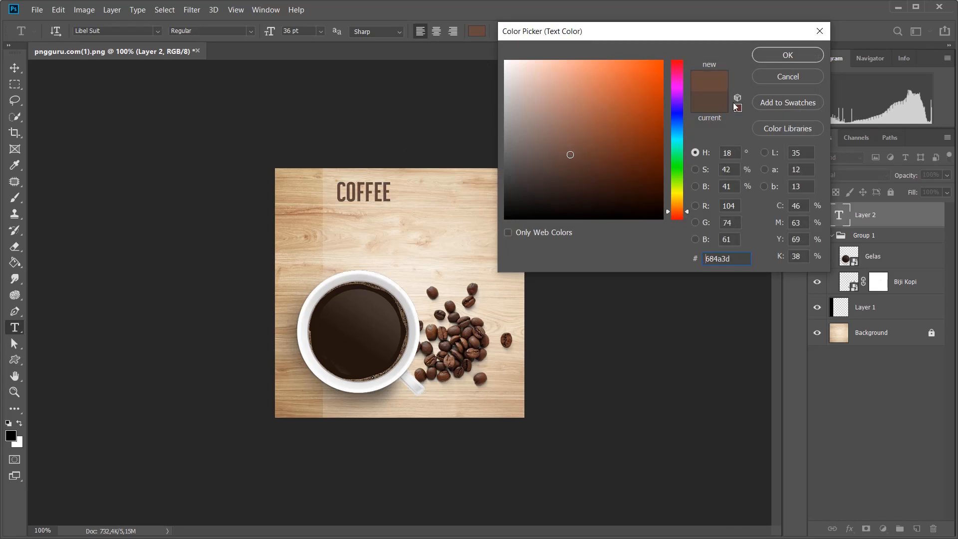
pyautogui.click(762, 53)
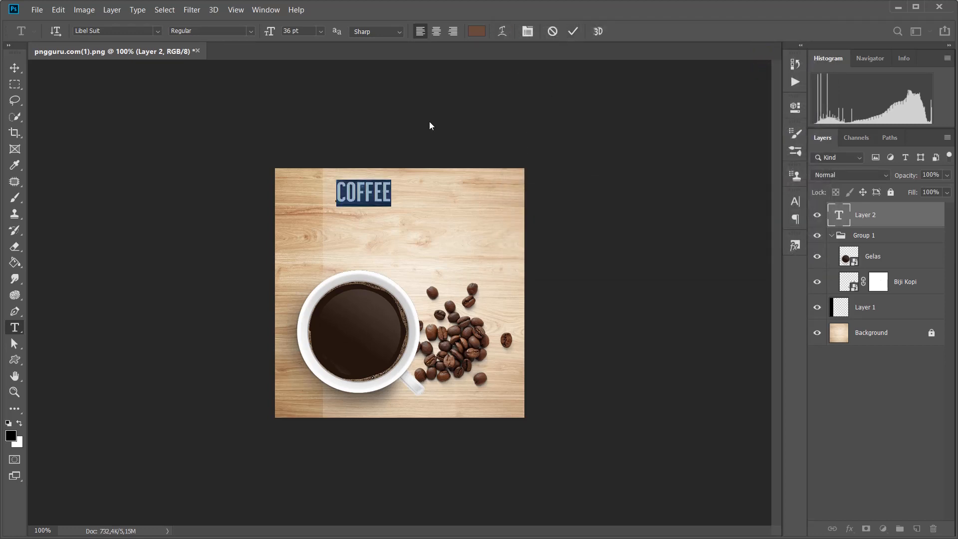
pyautogui.click(572, 31)
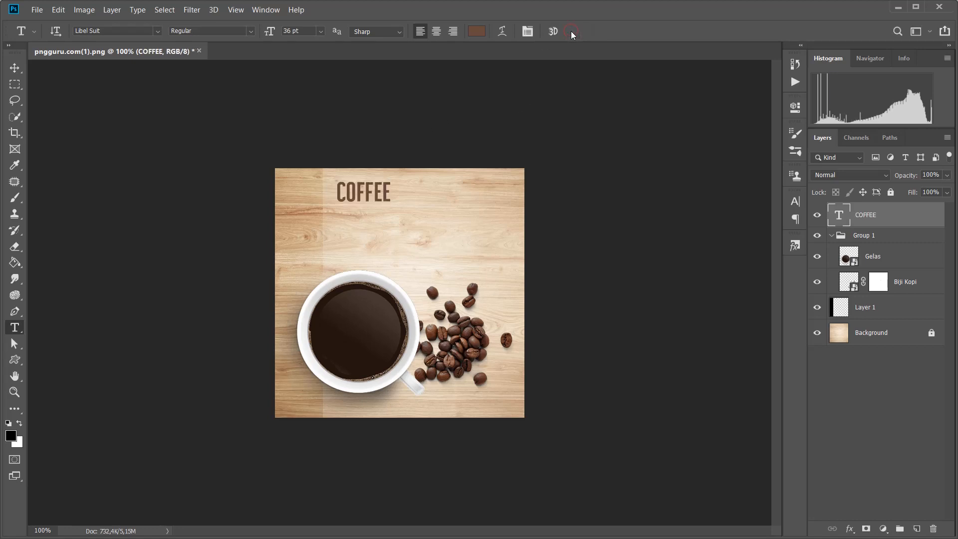
# Scale the COFFEE text proportionally to about 257%, overlapping the cup's upper rim, and move its layer below Biji Kopi in Group 1.
pyautogui.click(60, 13)
pyautogui.moveTo(137, 280)
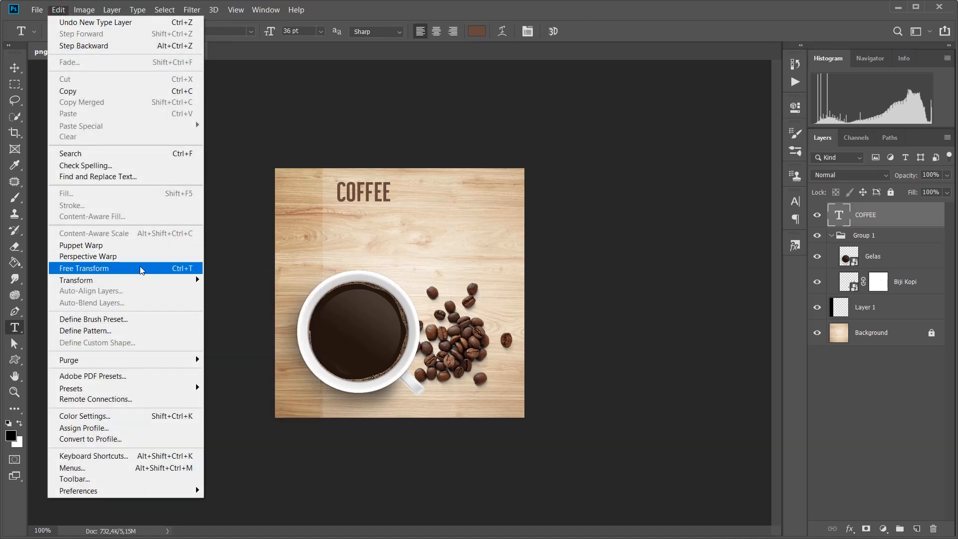
pyautogui.click(140, 270)
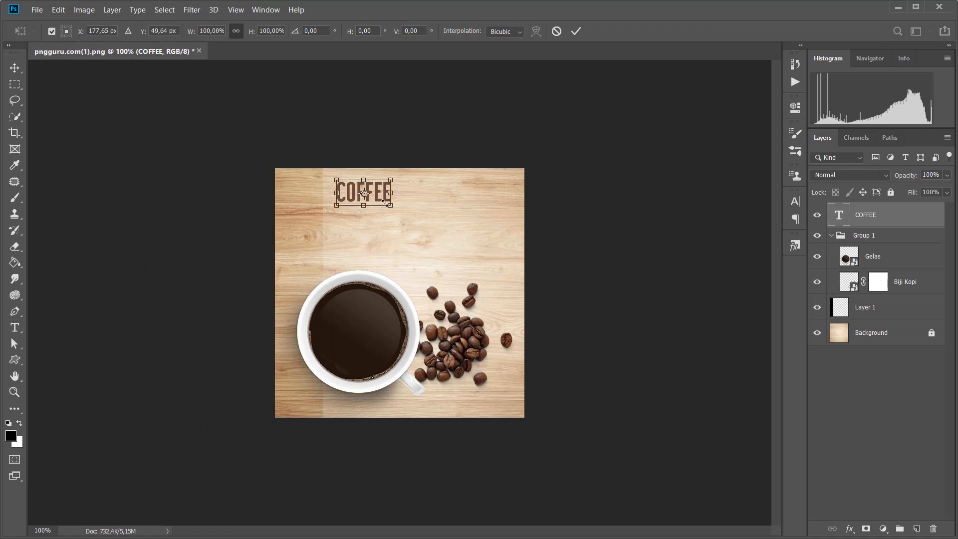
pyautogui.moveTo(391, 207); pyautogui.dragTo(511, 260)
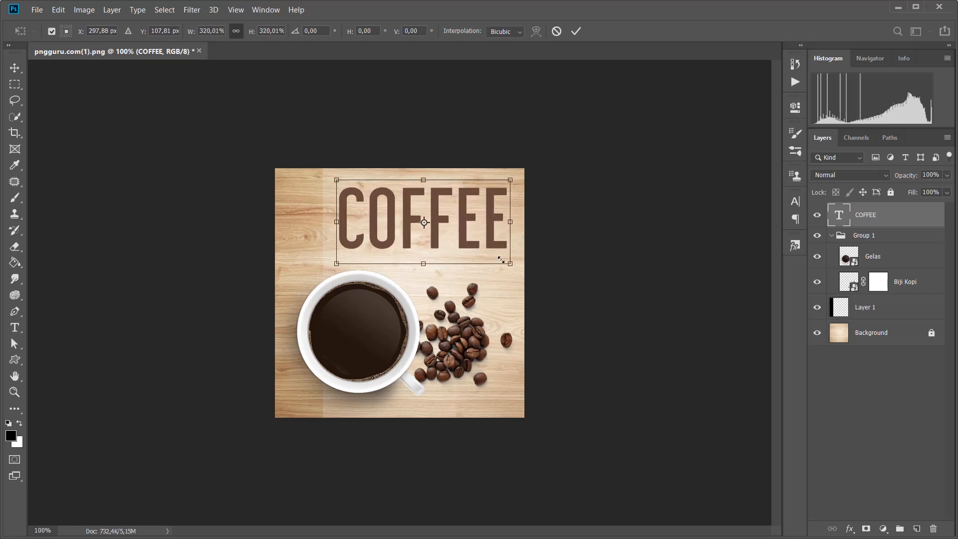
pyautogui.moveTo(336, 263); pyautogui.dragTo(357, 248)
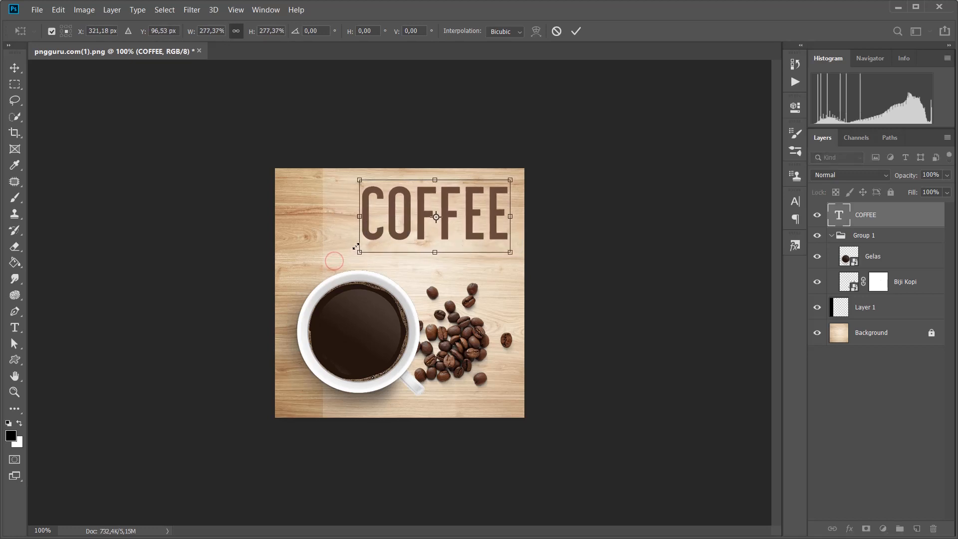
pyautogui.moveTo(486, 212); pyautogui.dragTo(492, 212)
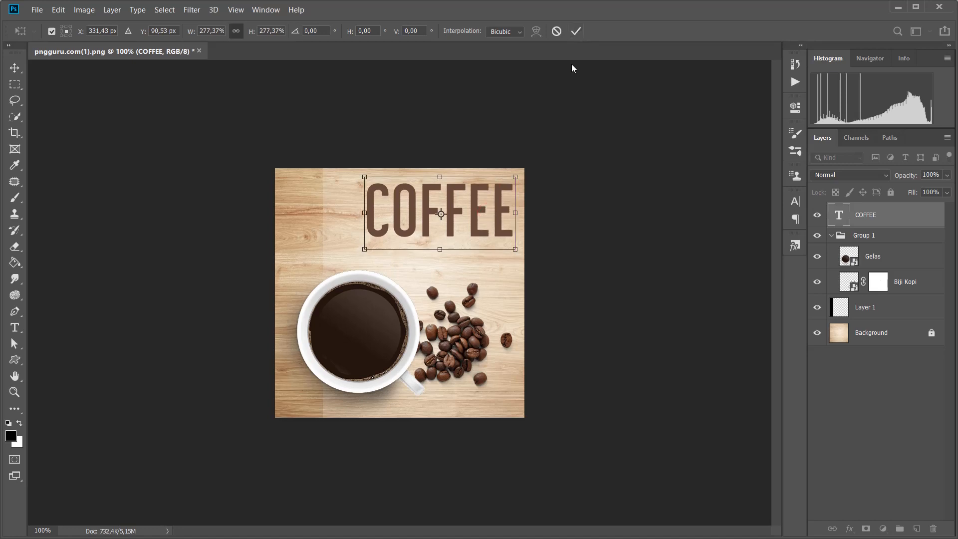
pyautogui.moveTo(503, 213); pyautogui.dragTo(487, 255)
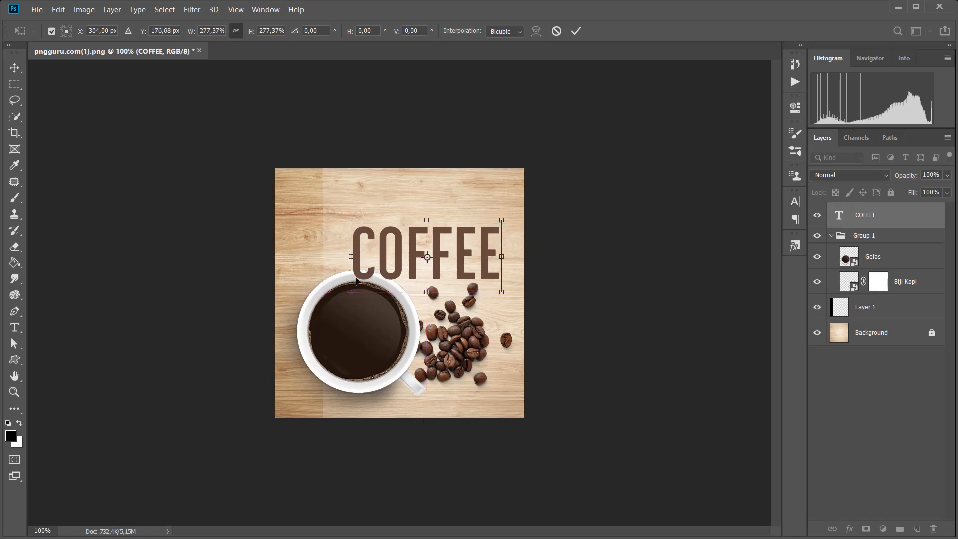
pyautogui.moveTo(353, 212); pyautogui.dragTo(359, 215)
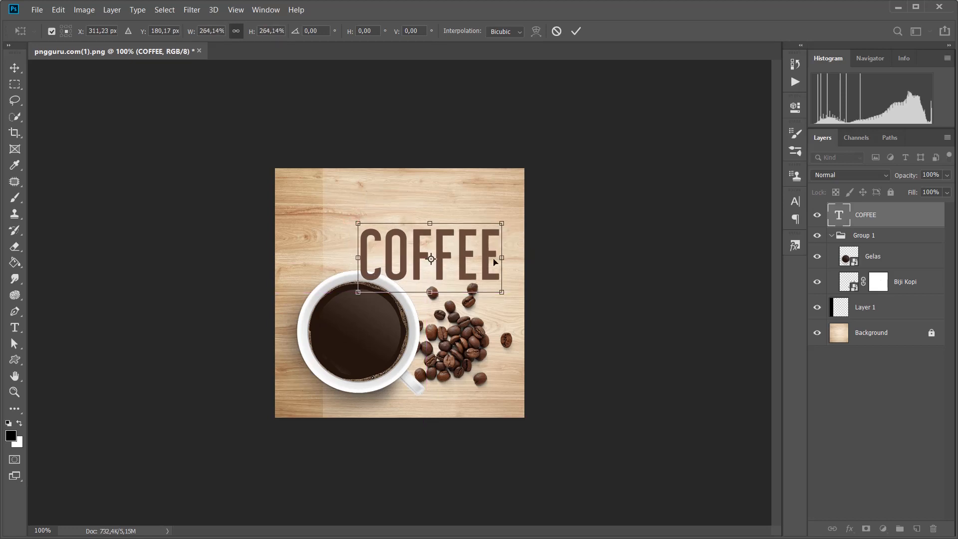
pyautogui.moveTo(501, 224); pyautogui.dragTo(505, 221)
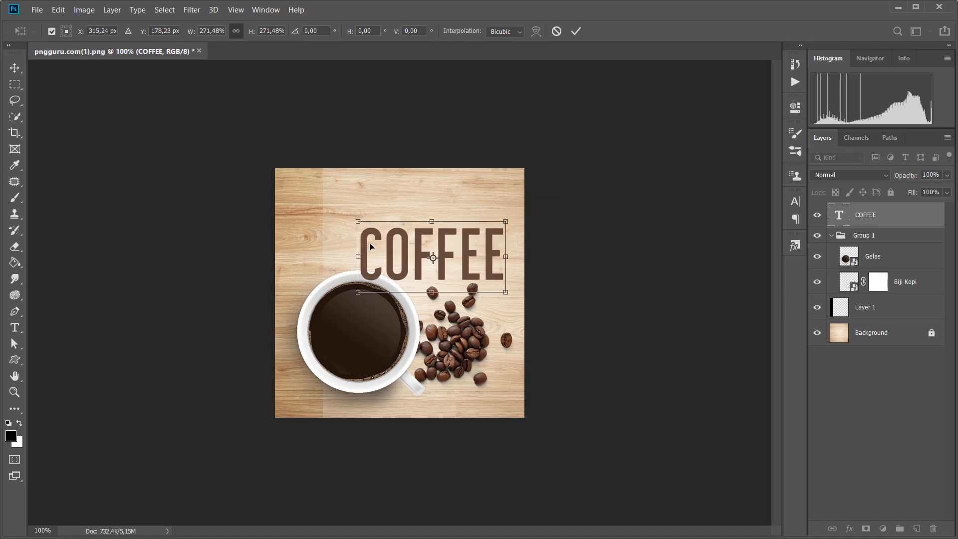
pyautogui.moveTo(362, 219); pyautogui.dragTo(367, 226)
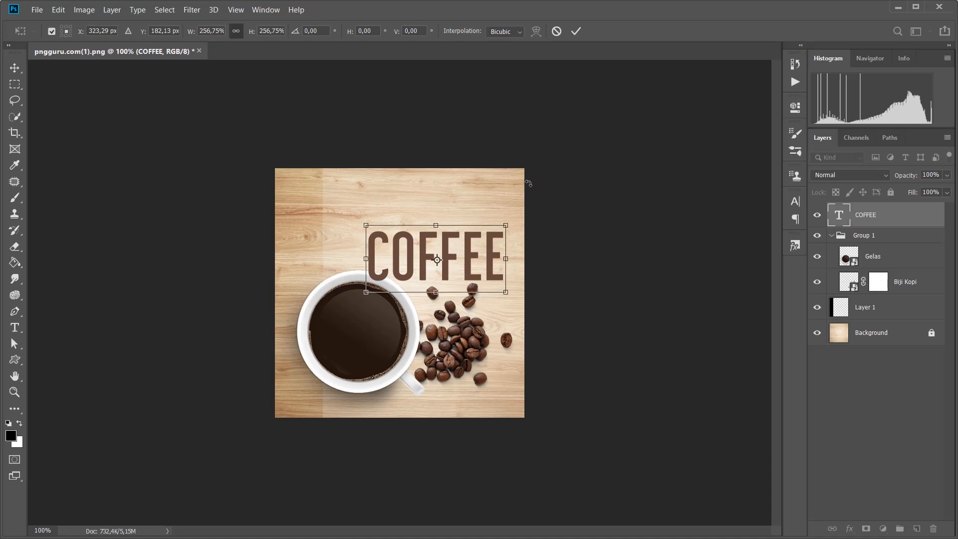
pyautogui.click(576, 31)
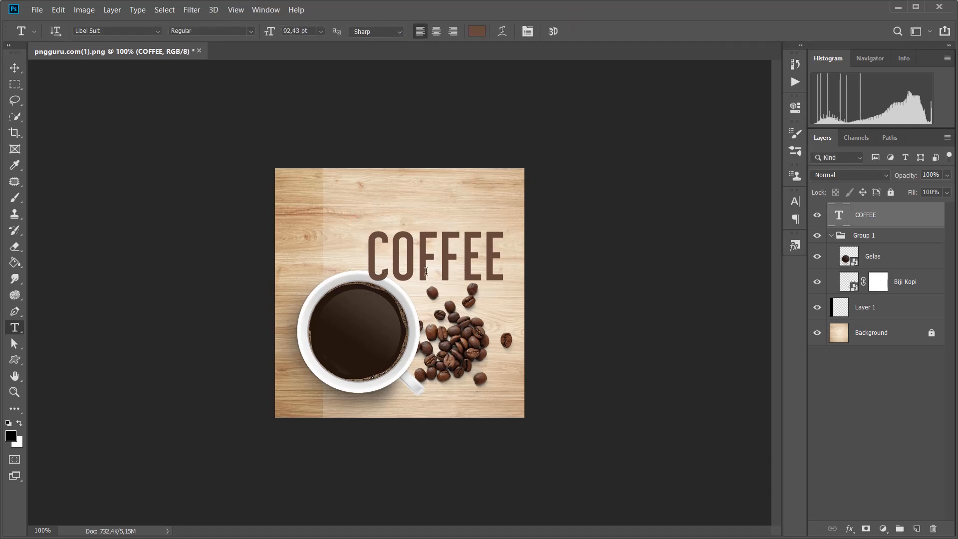
pyautogui.moveTo(929, 219); pyautogui.dragTo(919, 286)
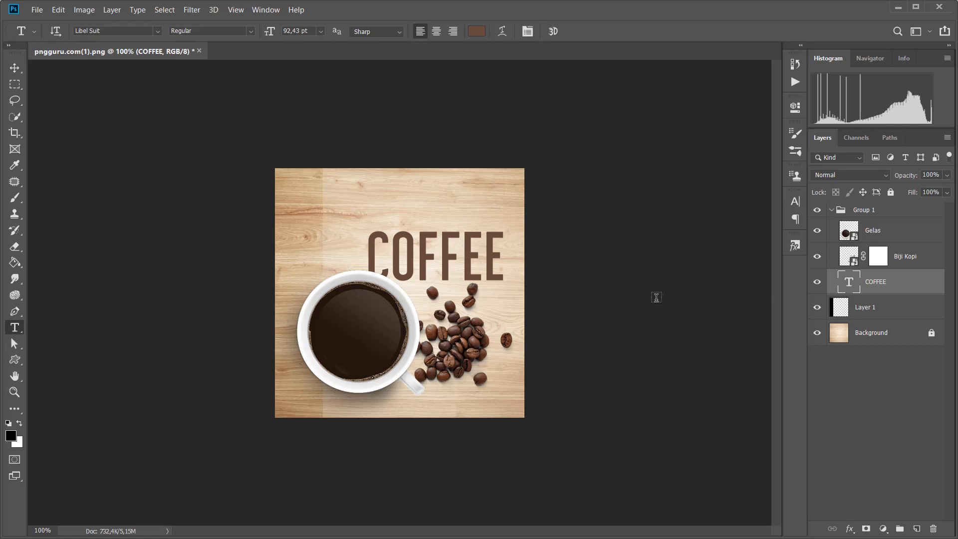
# Apply a Multiply Inner Shadow to the COFFEE layer with 24% opacity, 71° angle, 8 px distance, 25% choke and 18 px size.
pyautogui.click(928, 286)
pyautogui.doubleClick(928, 285)
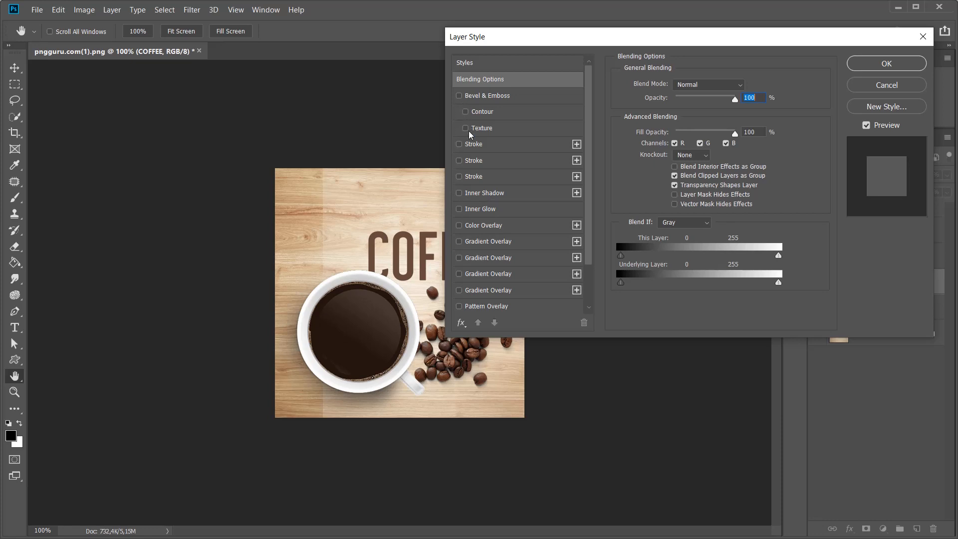
pyautogui.click(459, 194)
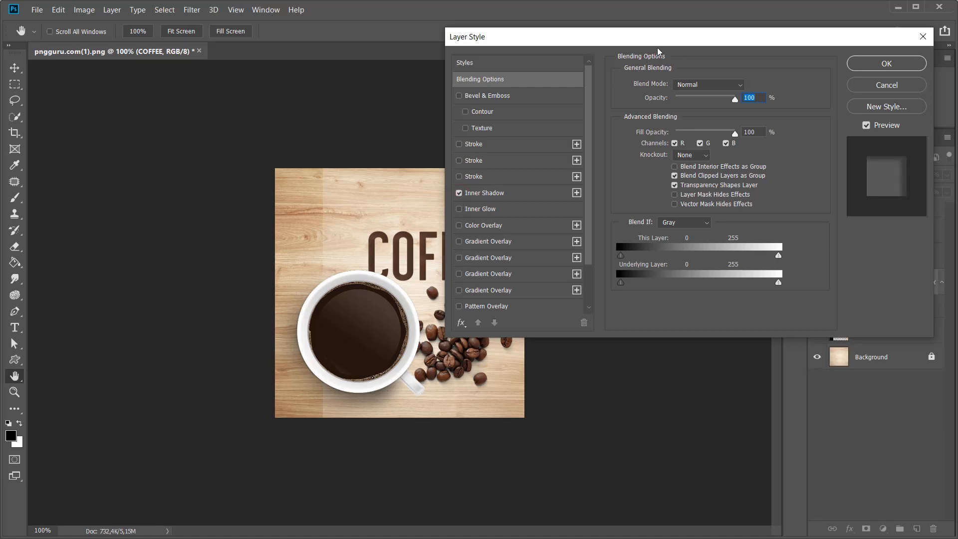
pyautogui.moveTo(658, 42); pyautogui.dragTo(712, 34)
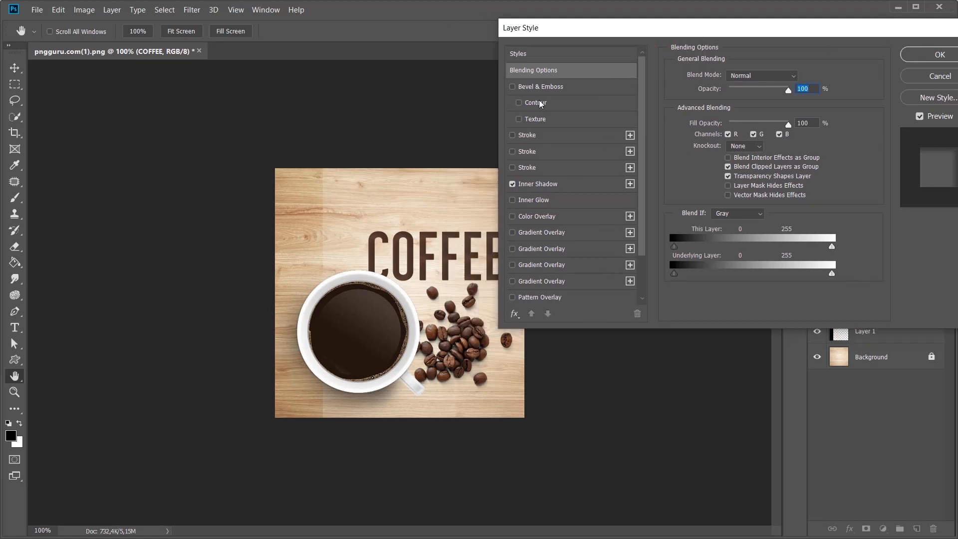
pyautogui.hotkey('ctrl', '+')
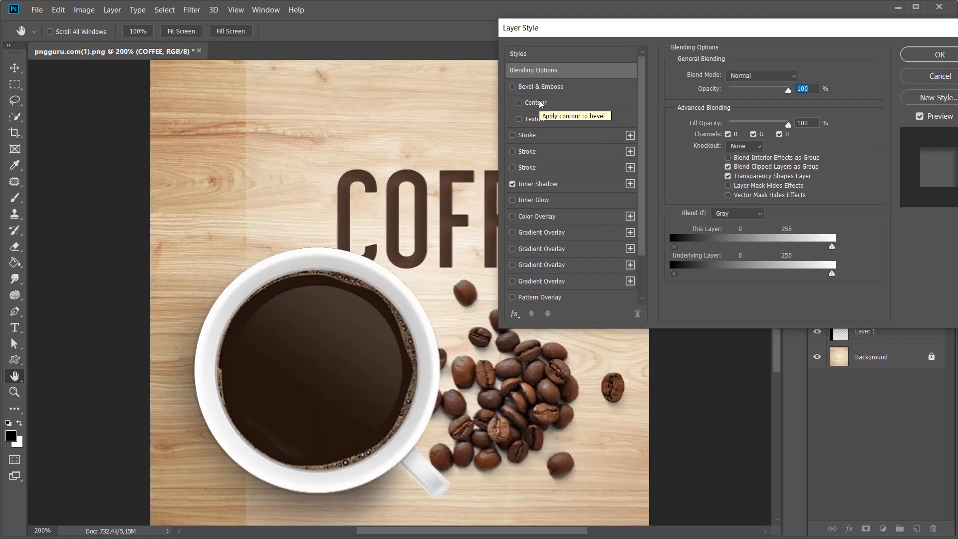
pyautogui.moveTo(669, 29); pyautogui.dragTo(852, 42)
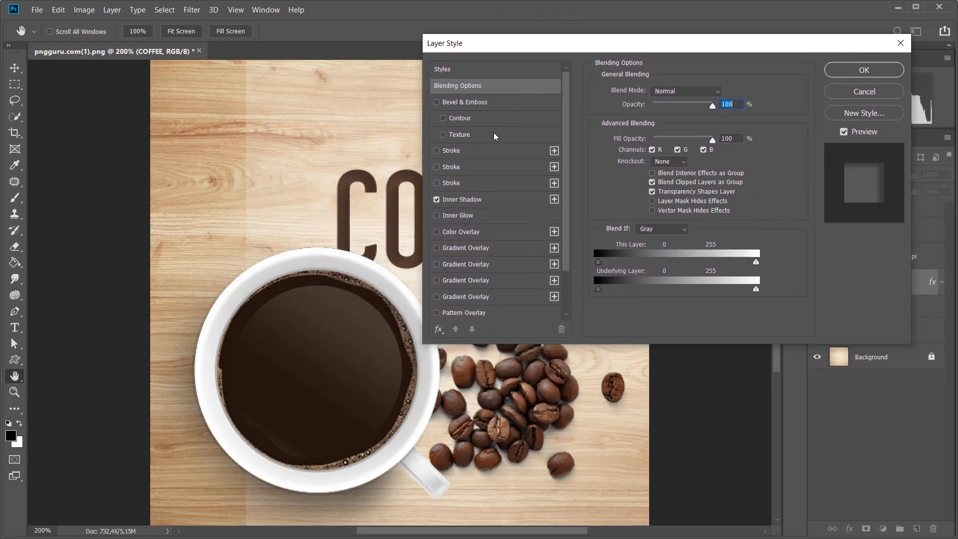
pyautogui.click(494, 200)
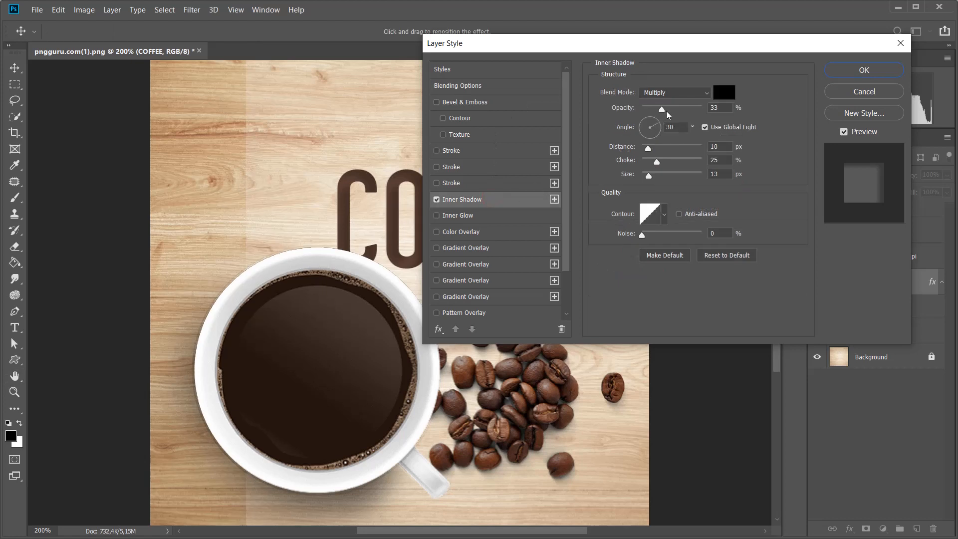
pyautogui.moveTo(662, 109); pyautogui.dragTo(658, 166)
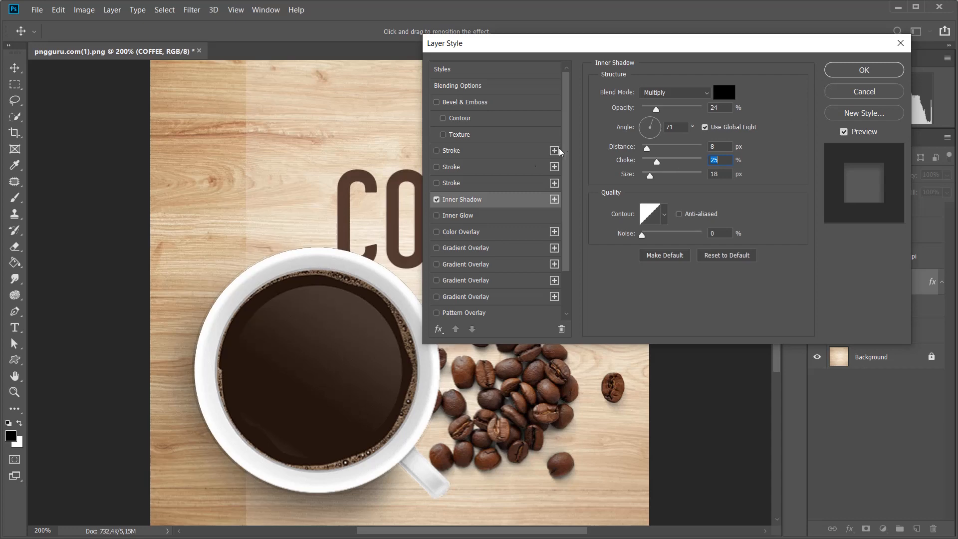
pyautogui.click(868, 75)
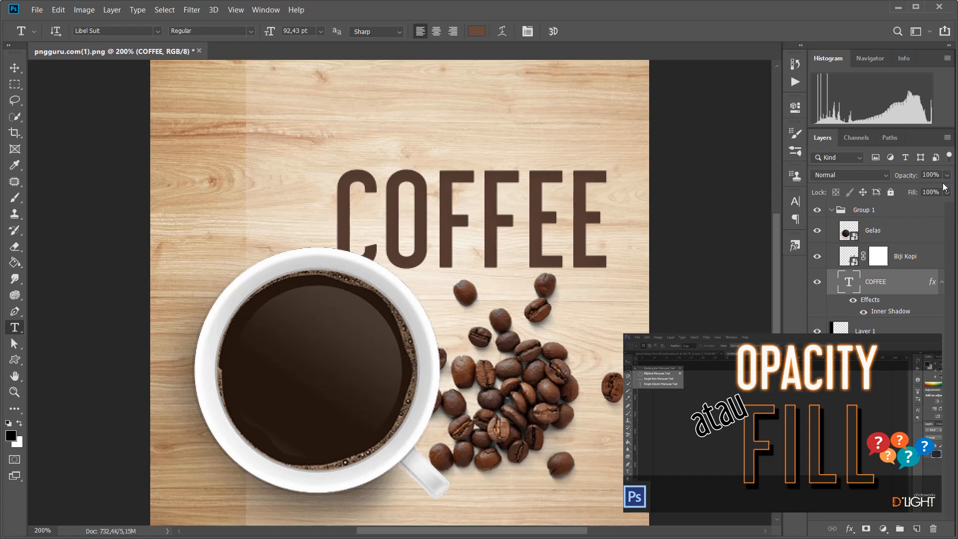
# Reduce the COFFEE layer's Fill to 26%, leaving its layer opacity at 100%.
pyautogui.click(945, 192)
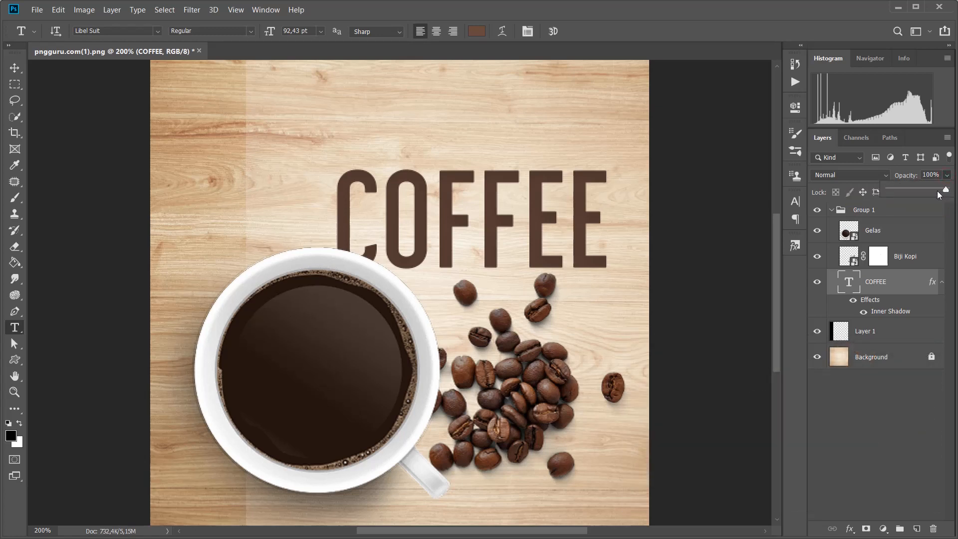
pyautogui.moveTo(946, 188)
pyautogui.mouseDown()
pyautogui.moveTo(899, 191)
pyautogui.moveTo(949, 192)
pyautogui.mouseUp()
pyautogui.click(949, 176)
pyautogui.click(947, 192)
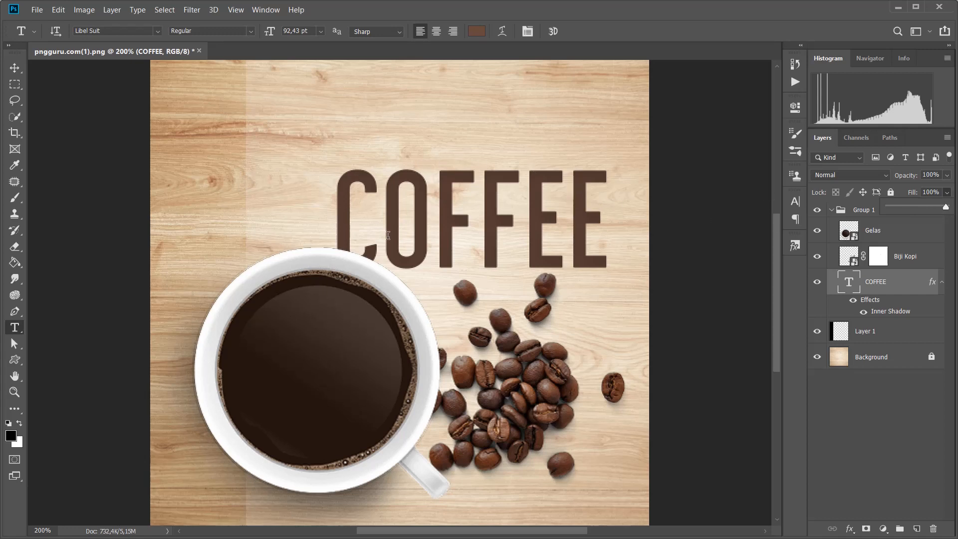
pyautogui.moveTo(948, 208); pyautogui.dragTo(891, 207)
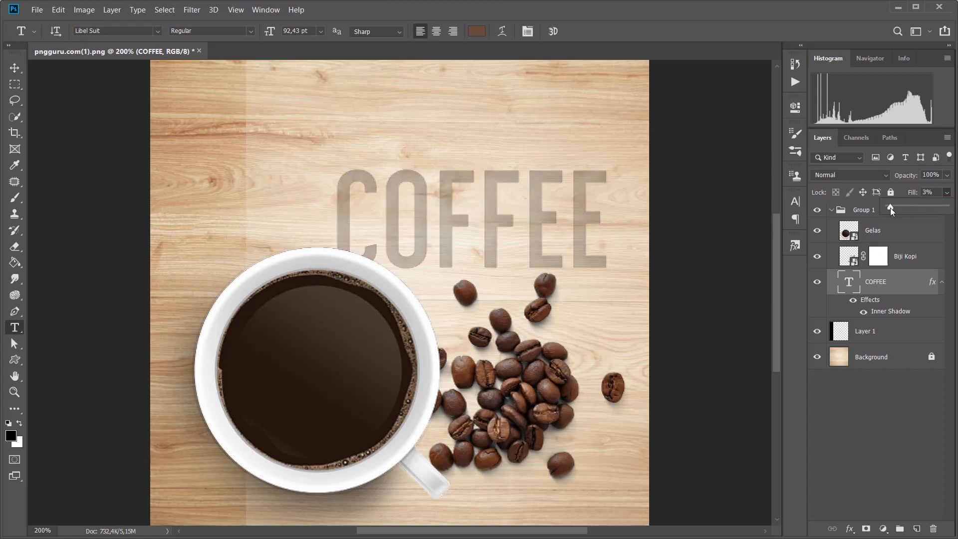
pyautogui.click(947, 192)
pyautogui.click(947, 193)
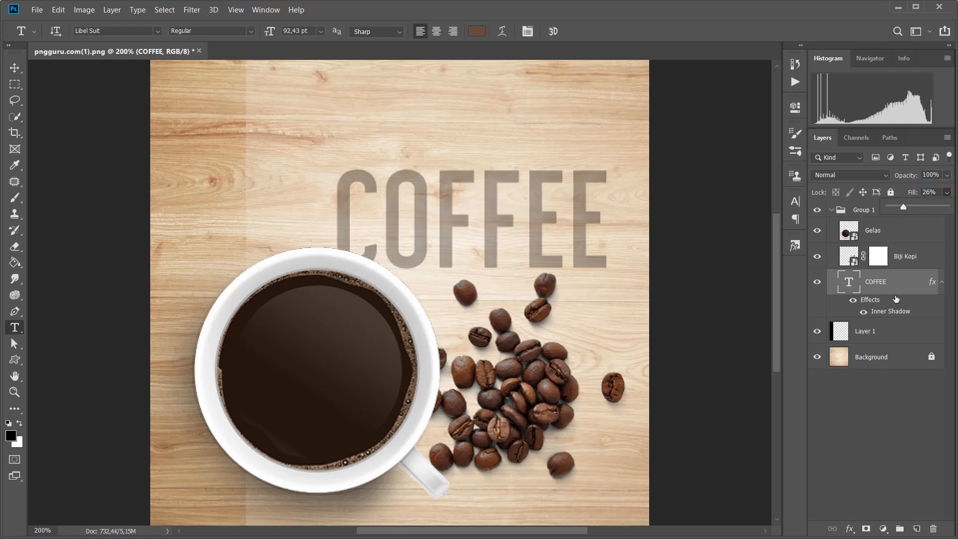
pyautogui.click(897, 291)
# Strengthen the COFFEE layer's Inner Shadow by setting its opacity to 71% and its choke to 13%.
pyautogui.doubleClick(913, 314)
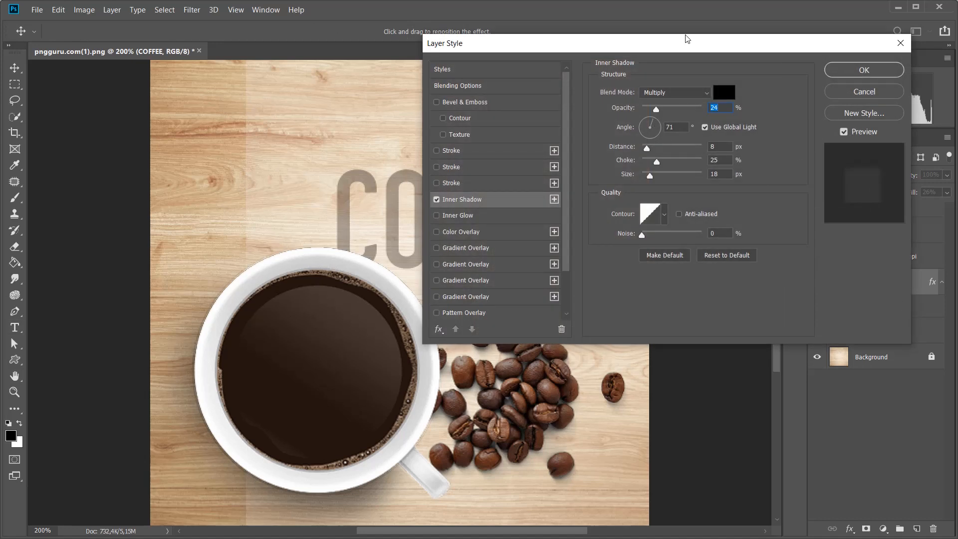
pyautogui.moveTo(690, 42); pyautogui.dragTo(721, 32)
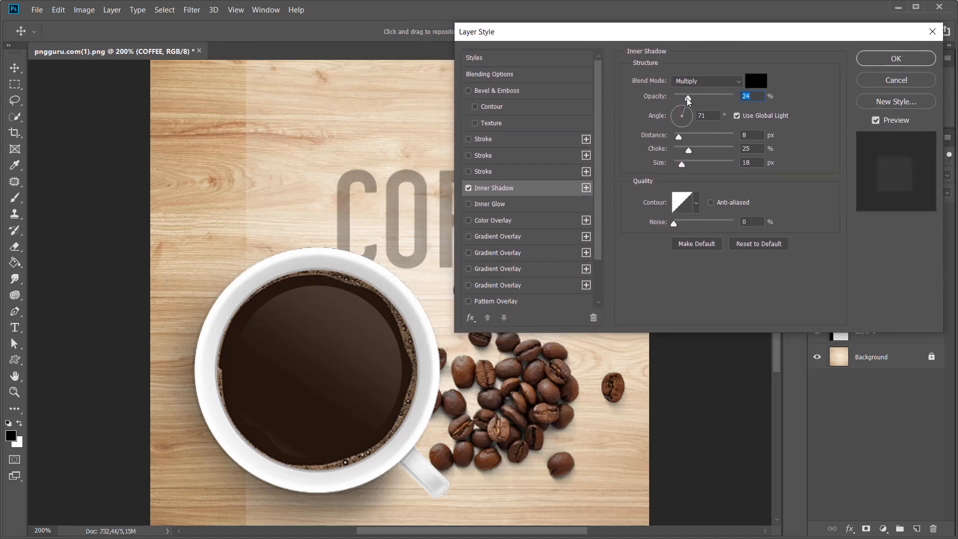
pyautogui.moveTo(688, 98); pyautogui.dragTo(709, 104)
pyautogui.moveTo(687, 152); pyautogui.dragTo(684, 155)
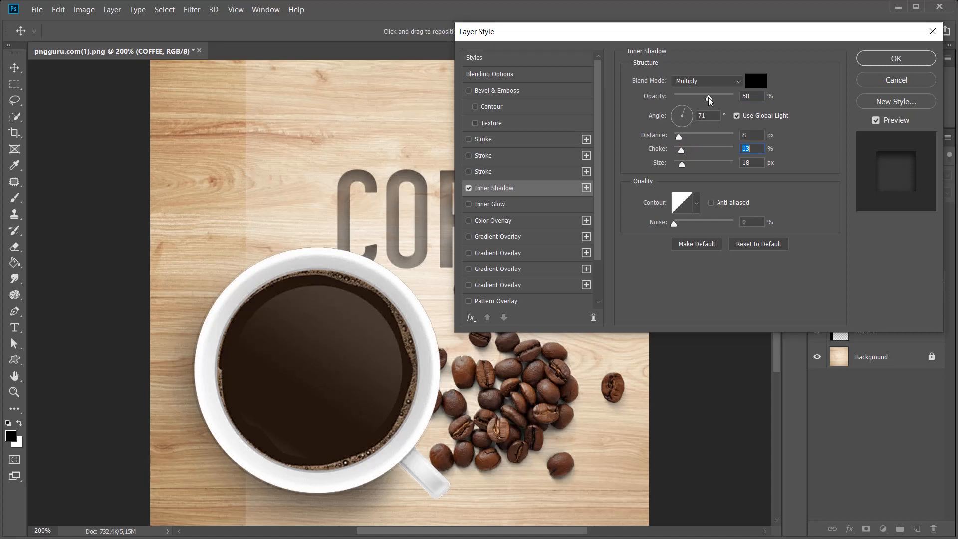
pyautogui.moveTo(709, 98); pyautogui.dragTo(719, 103)
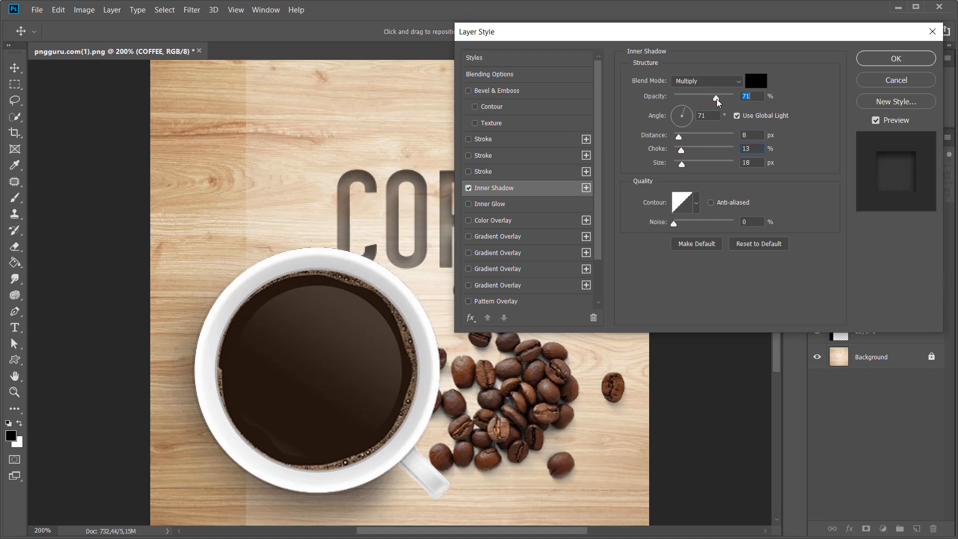
pyautogui.moveTo(730, 42); pyautogui.dragTo(695, 111)
pyautogui.click(850, 130)
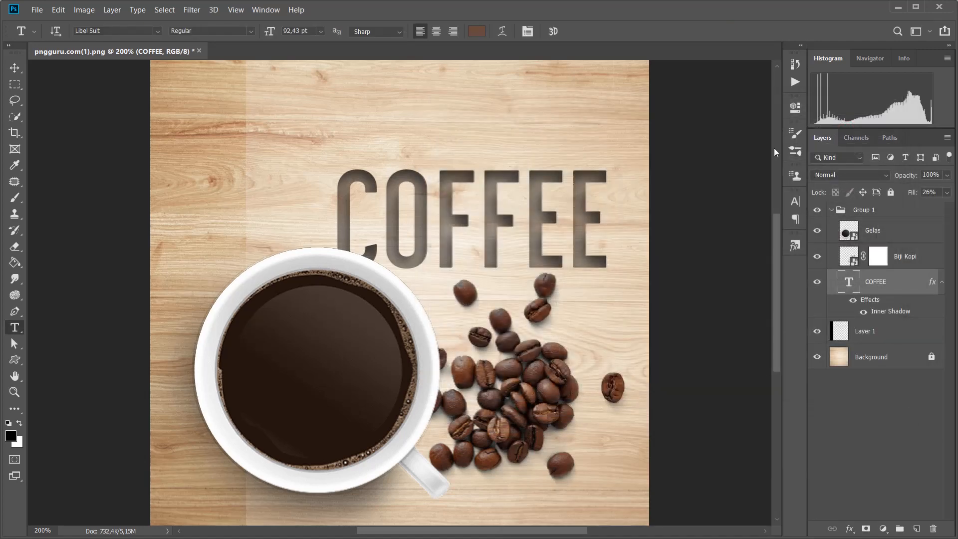
# Scale the Overlay strip on Layer 1 proportionally to 162.5%, keeping its left edge aligned with the canvas edge.
pyautogui.hotkey('ctrl', '-')
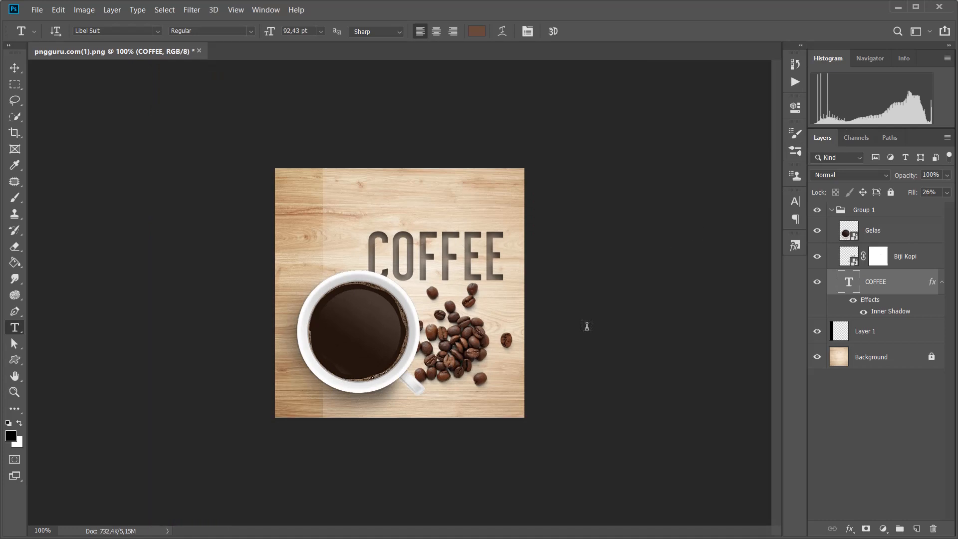
pyautogui.hotkey('shift', 'alt', 'o')
pyautogui.click(867, 338)
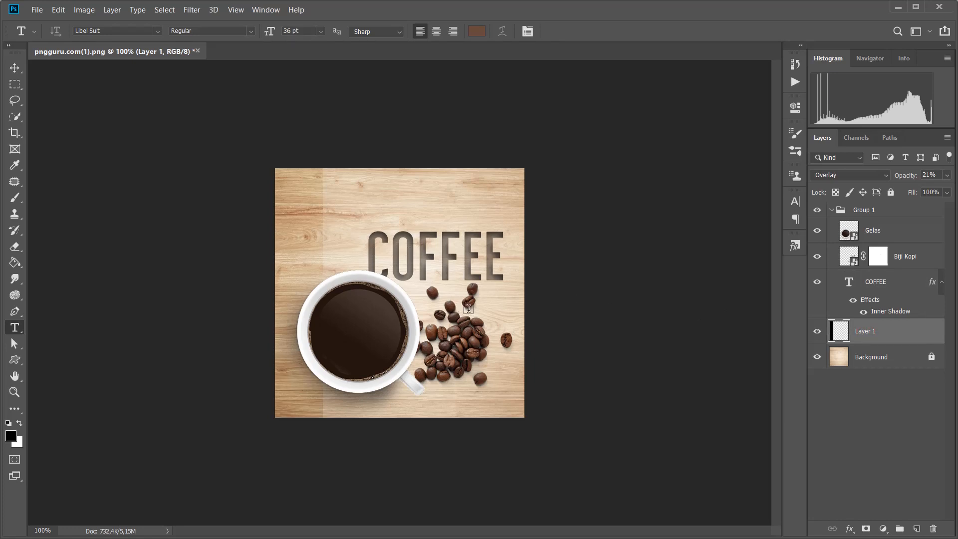
pyautogui.hotkey('ctrl', 't')
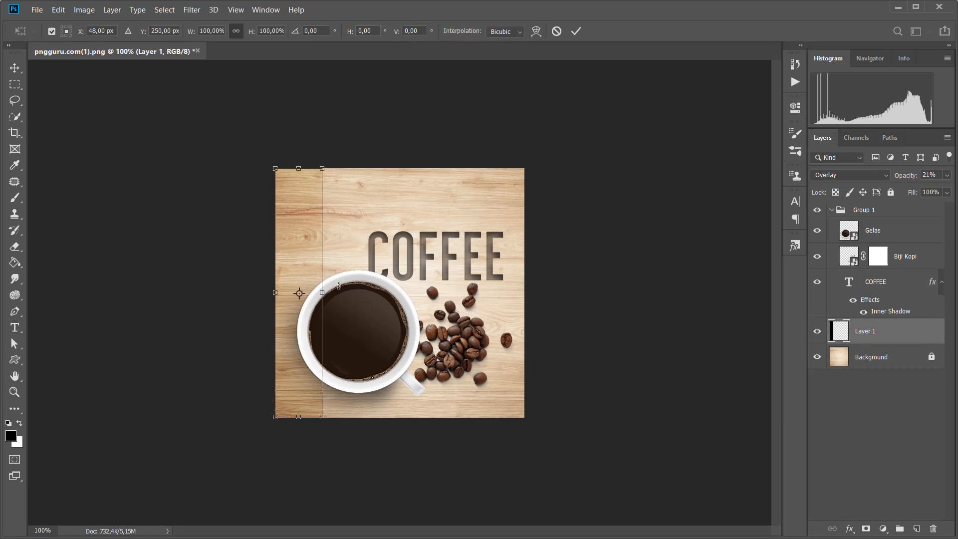
pyautogui.moveTo(323, 293); pyautogui.dragTo(353, 292)
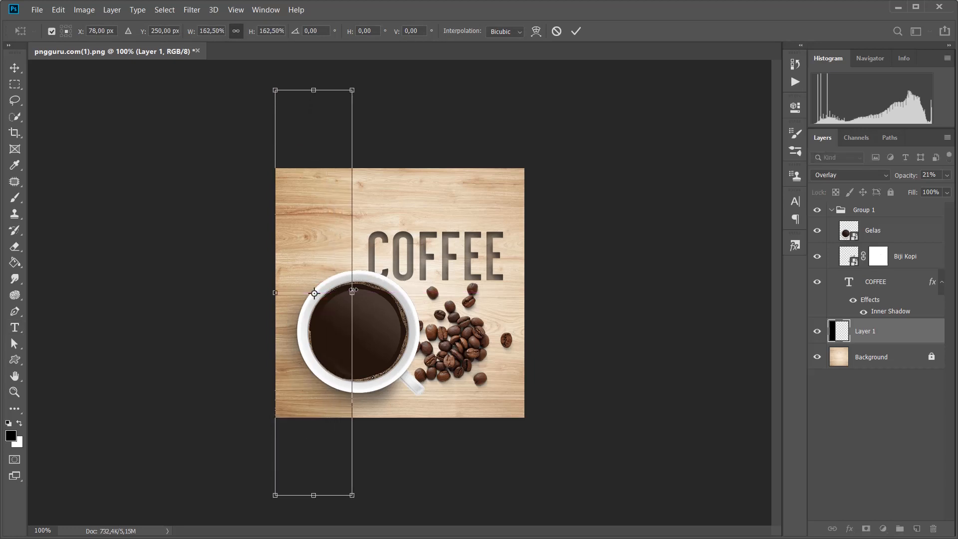
pyautogui.click(576, 32)
pyautogui.press('t')
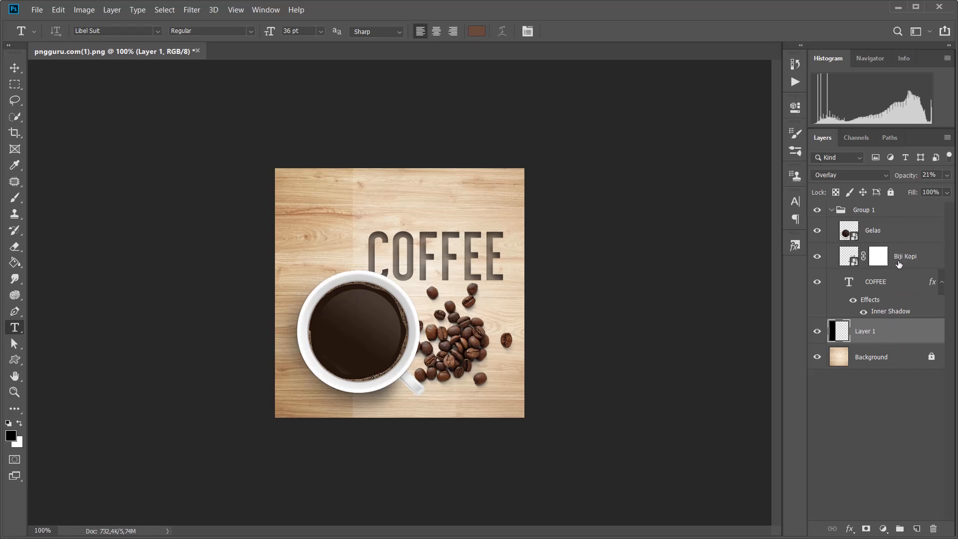
# Try a Warming Filter (85) Photo Filter at 71% density directly on the Gelas layer, and undo it.
pyautogui.click(894, 232)
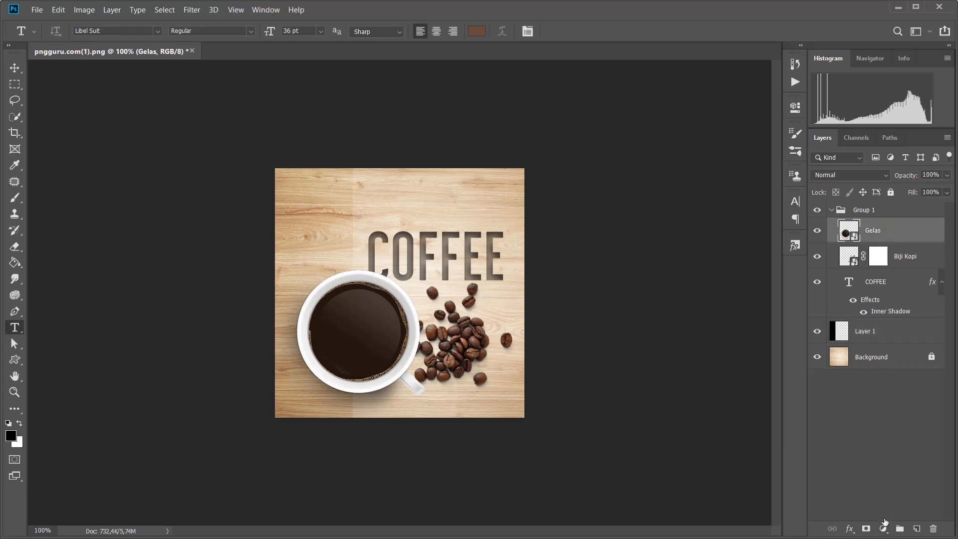
pyautogui.click(80, 14)
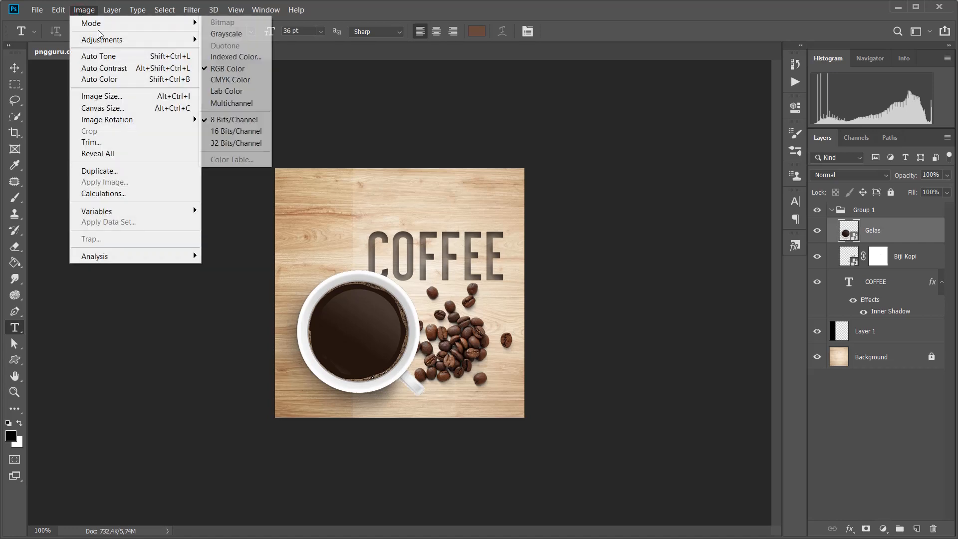
pyautogui.moveTo(113, 42)
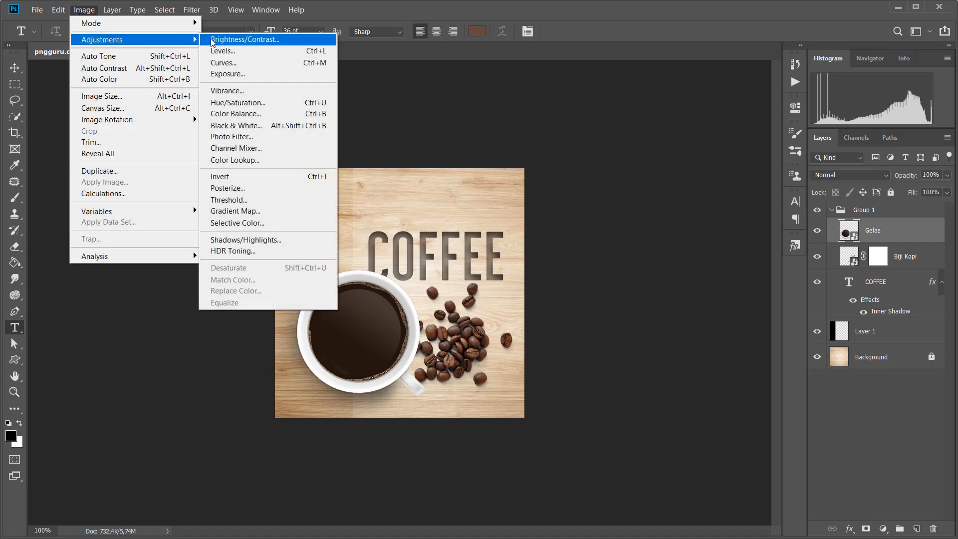
pyautogui.click(258, 142)
pyautogui.moveTo(502, 119); pyautogui.dragTo(683, 181)
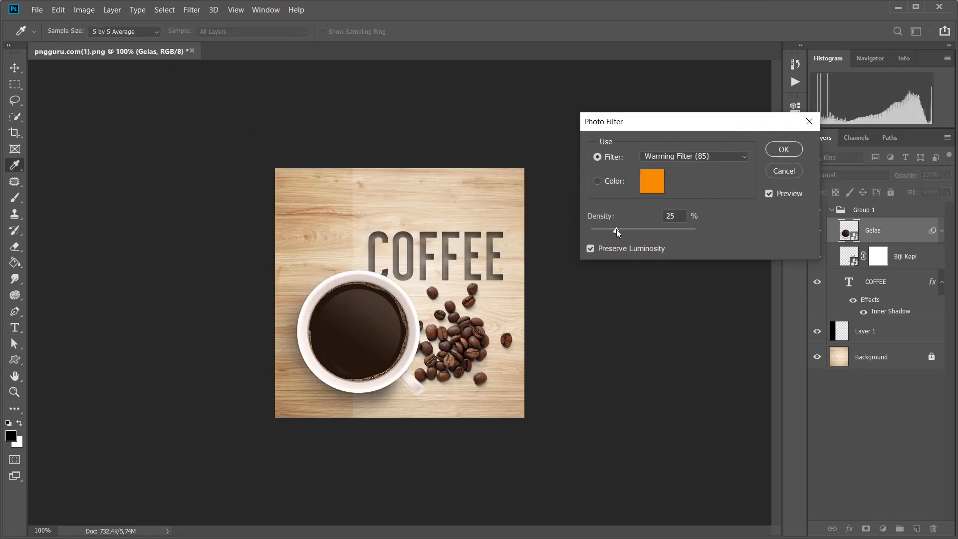
pyautogui.moveTo(616, 229); pyautogui.dragTo(666, 231)
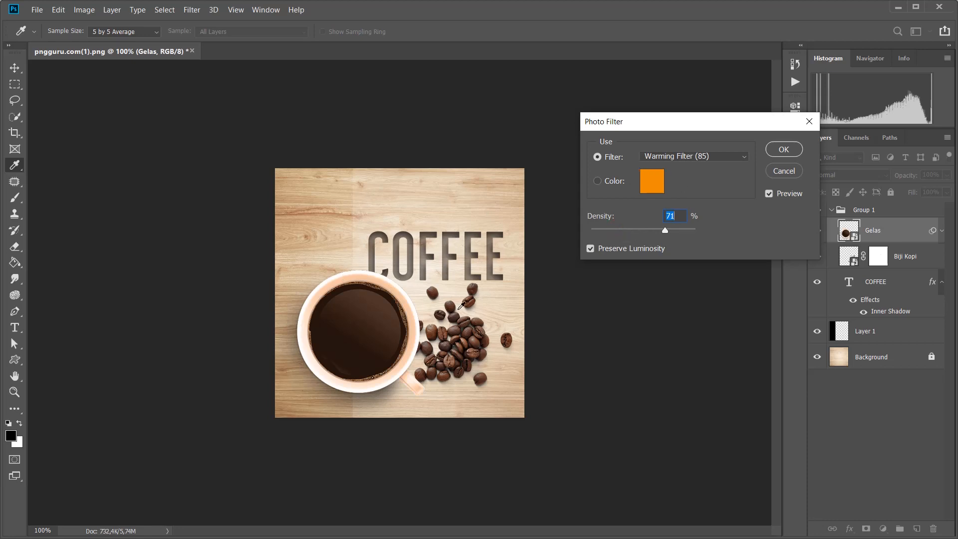
pyautogui.click(784, 151)
pyautogui.press('t')
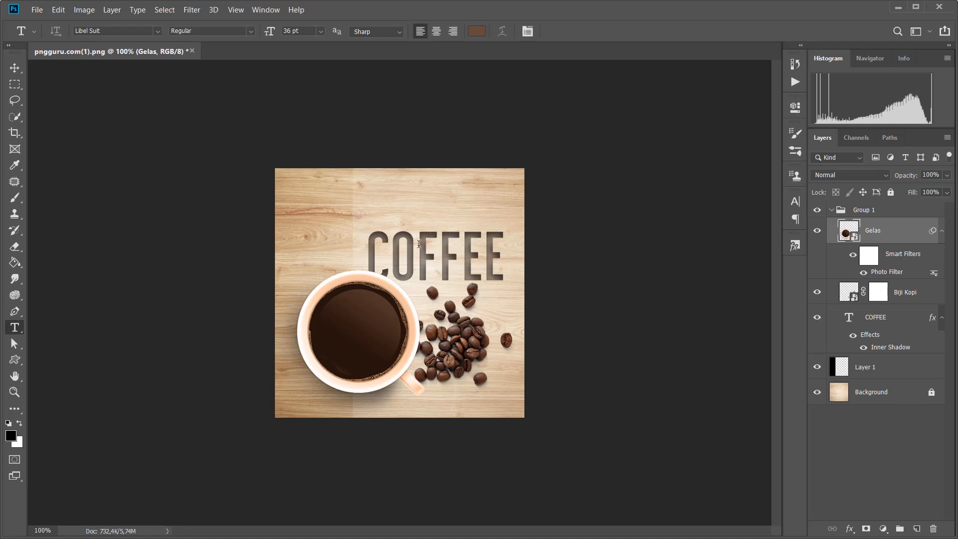
pyautogui.hotkey('ctrl', 'z')
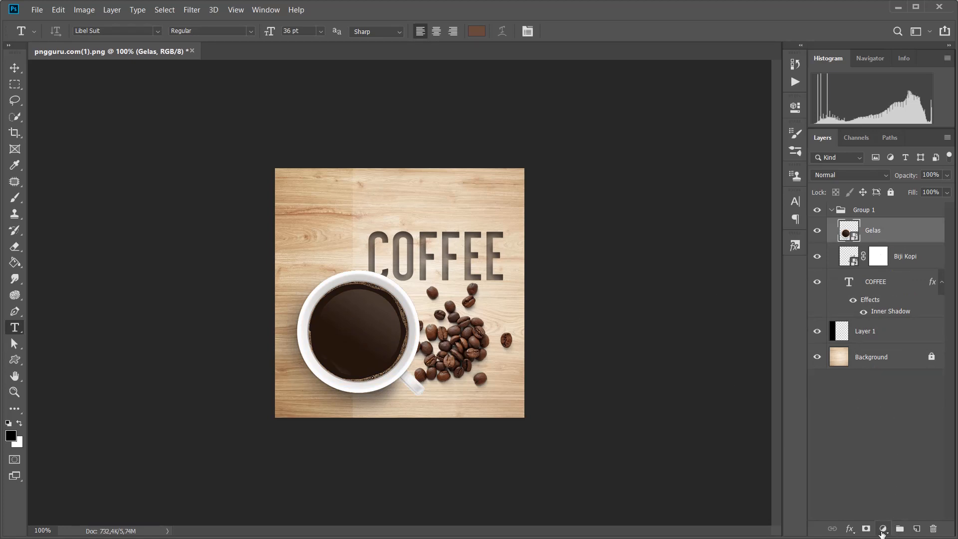
# Add a Photo Filter adjustment layer above Gelas using Warming Filter (85) at 61% density.
pyautogui.click(884, 530)
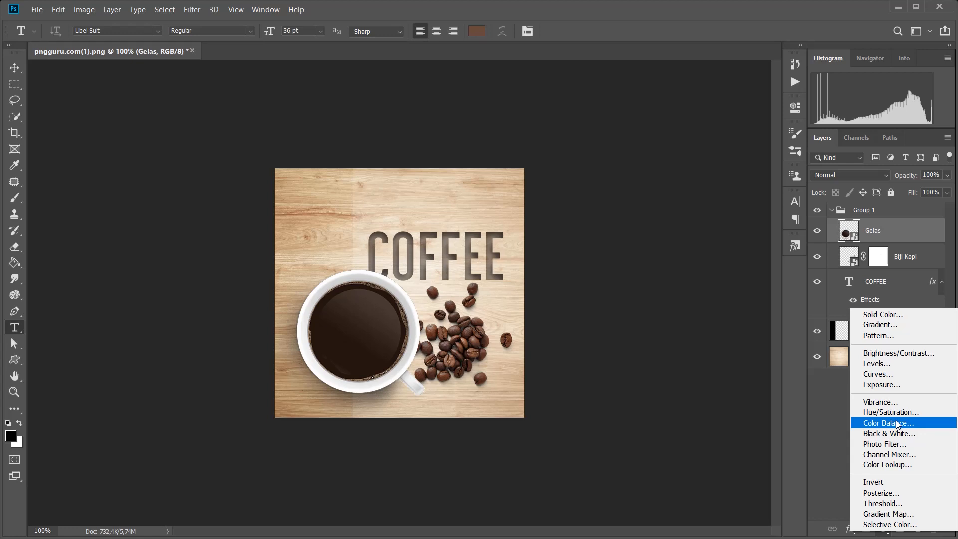
pyautogui.click(894, 444)
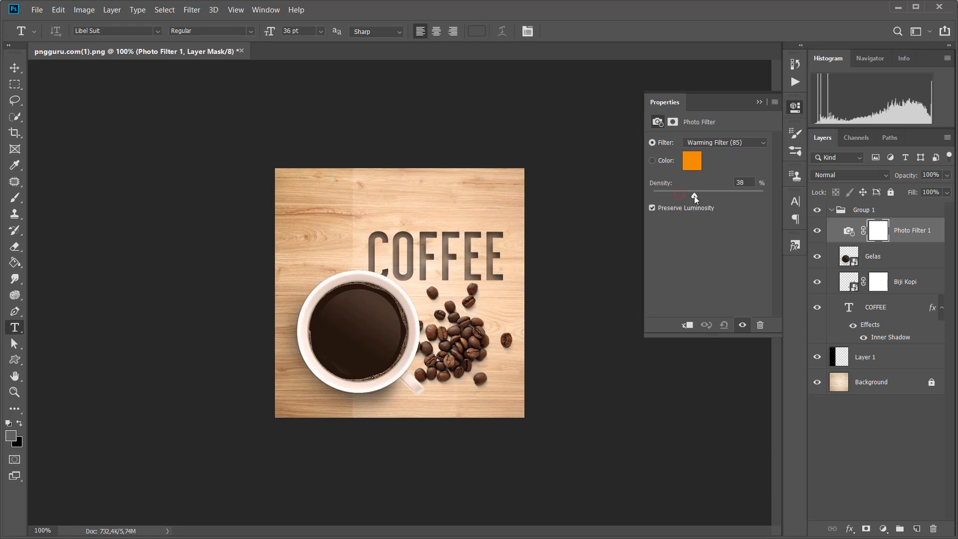
pyautogui.moveTo(694, 196); pyautogui.dragTo(705, 195)
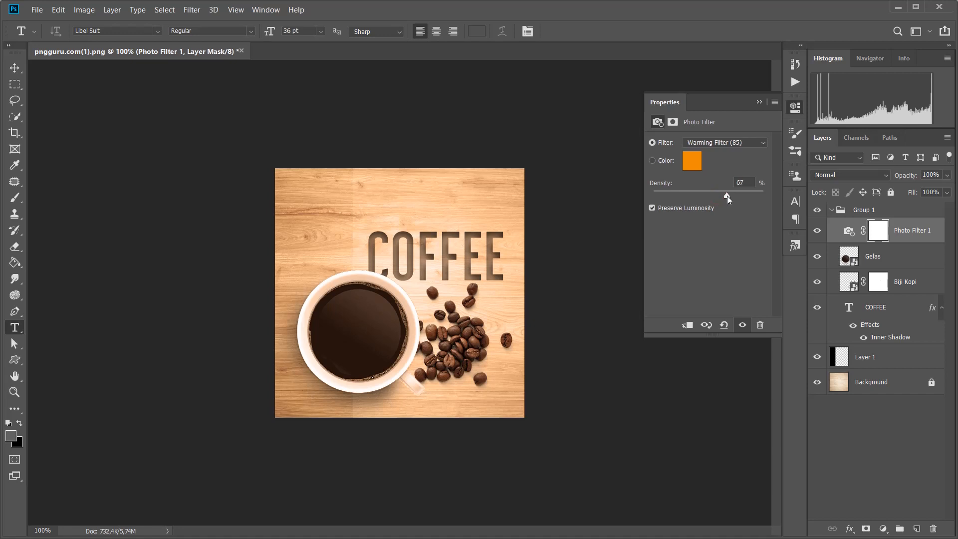
pyautogui.moveTo(727, 196); pyautogui.dragTo(721, 195)
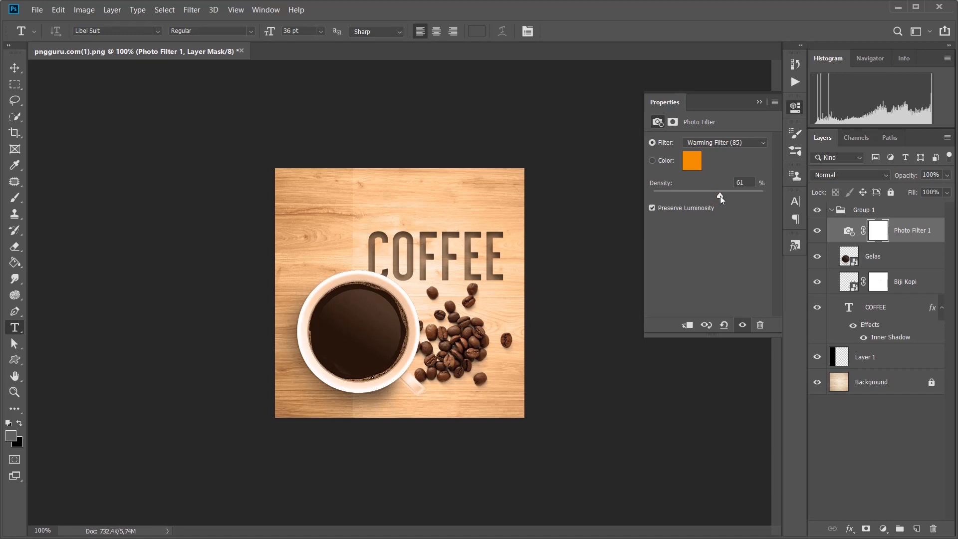
pyautogui.click(759, 102)
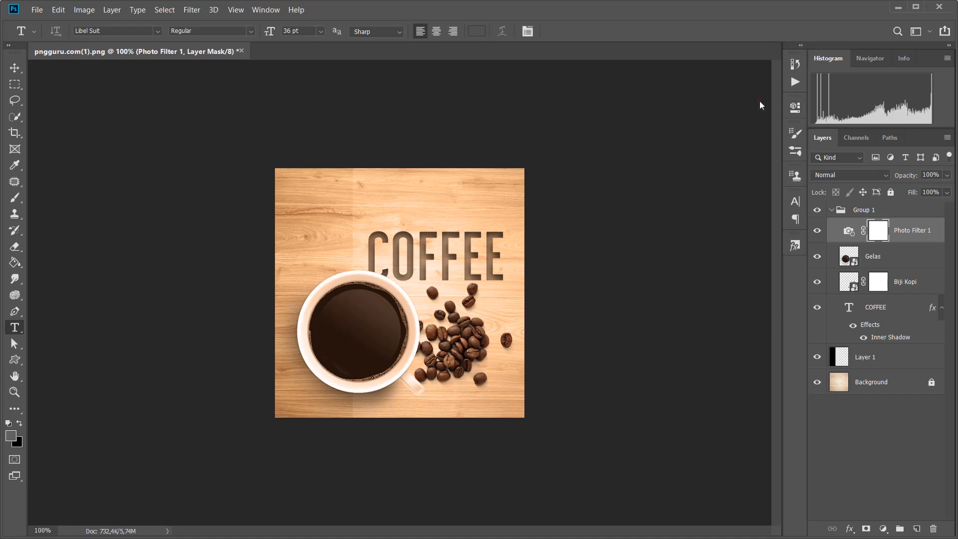
# Toggle the Photo Filter adjustment layer's visibility to compare its effect, and delete that layer.
pyautogui.click(817, 231)
pyautogui.click(818, 232)
pyautogui.click(817, 231)
pyautogui.click(858, 256)
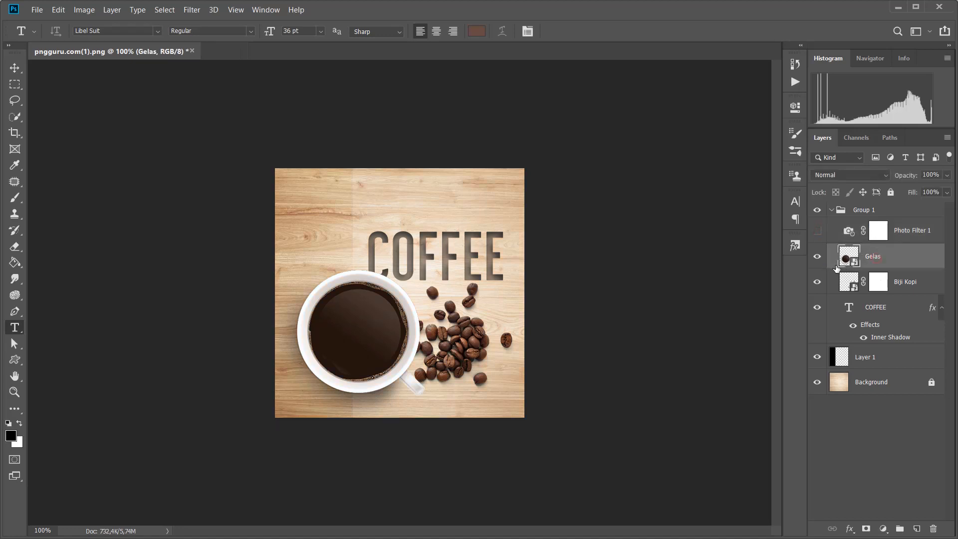
pyautogui.click(898, 239)
pyautogui.rightClick(899, 239)
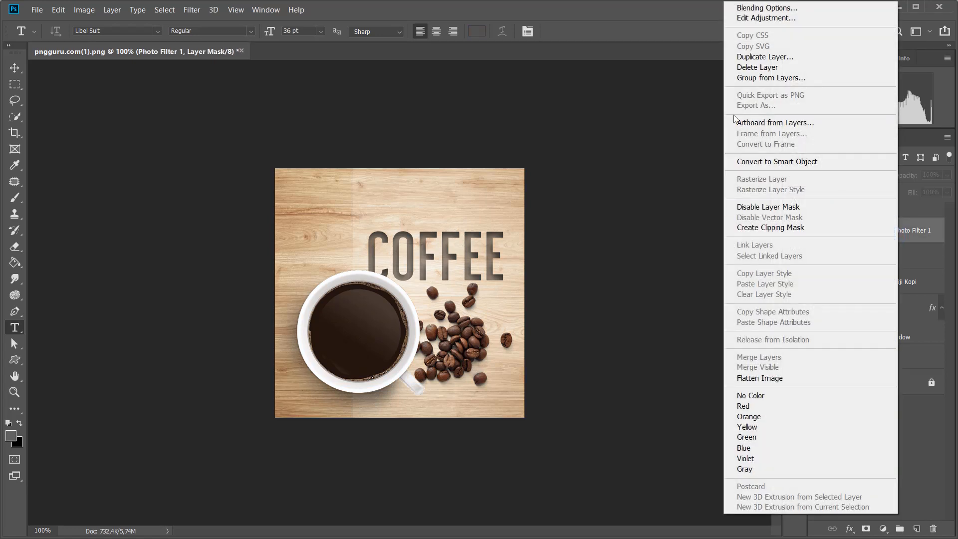
pyautogui.click(790, 69)
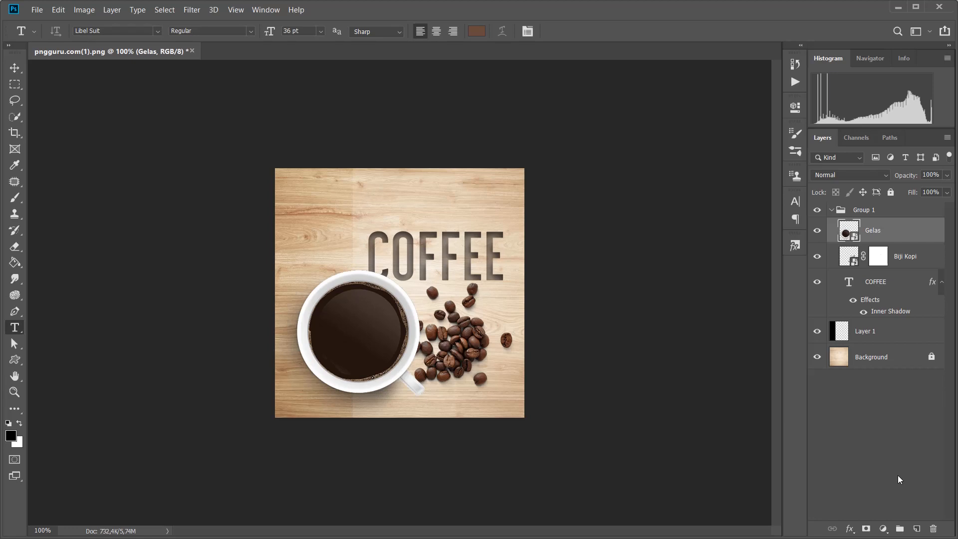
# Add a Brightness/Contrast adjustment layer directly above Biji Kopi with brightness set to -43.
pyautogui.click(932, 258)
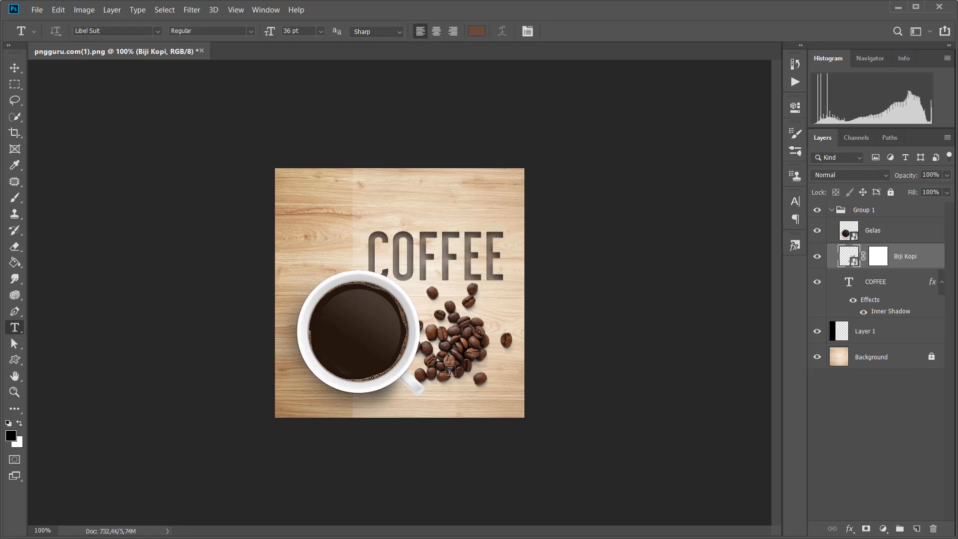
pyautogui.click(887, 529)
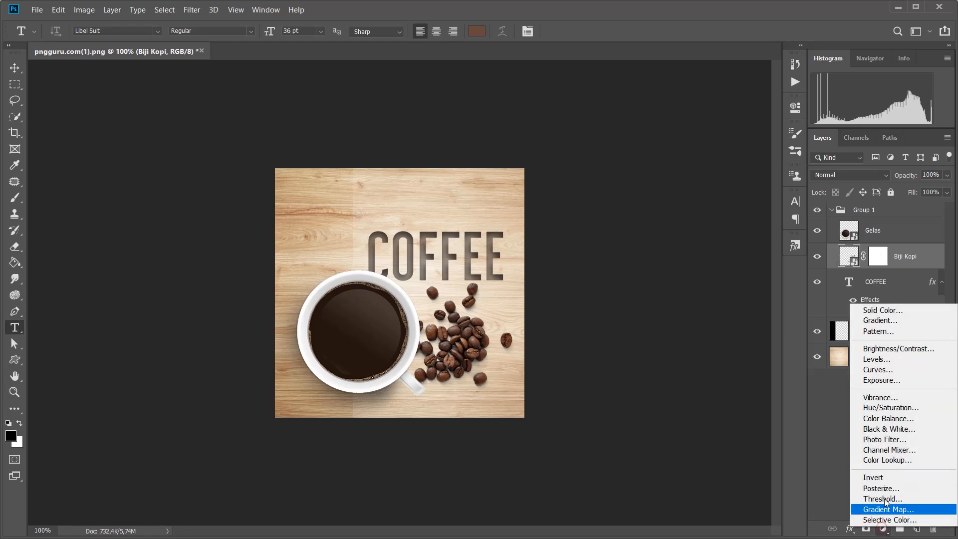
pyautogui.click(898, 349)
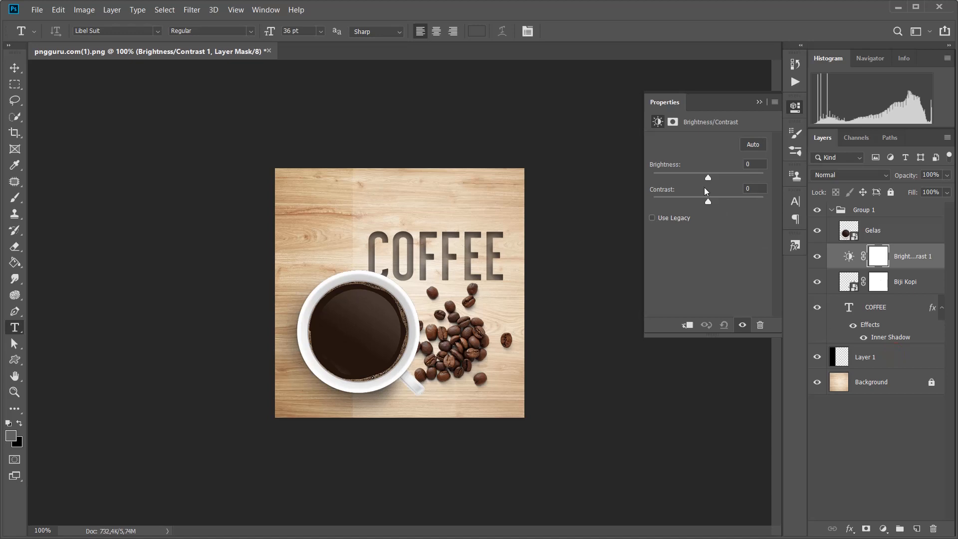
pyautogui.moveTo(708, 176); pyautogui.dragTo(694, 180)
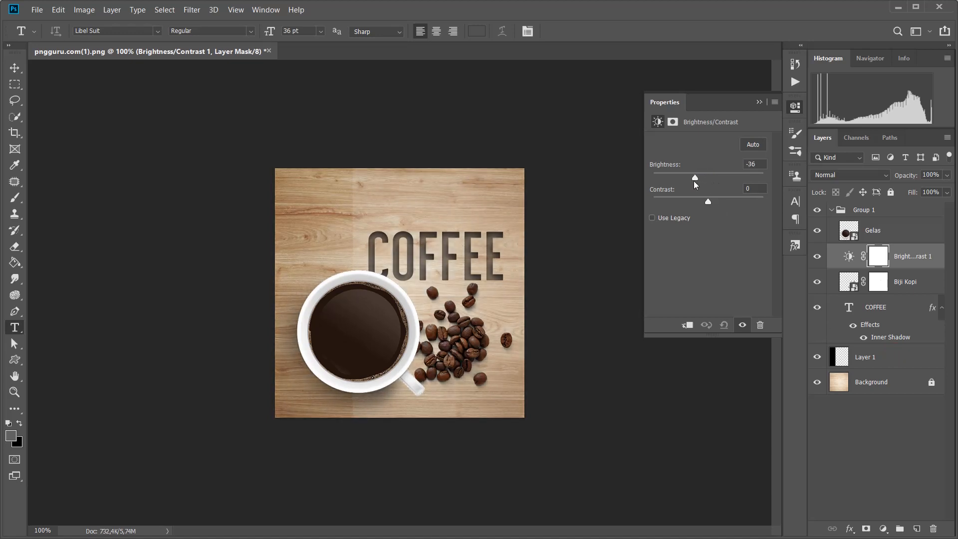
pyautogui.click(759, 104)
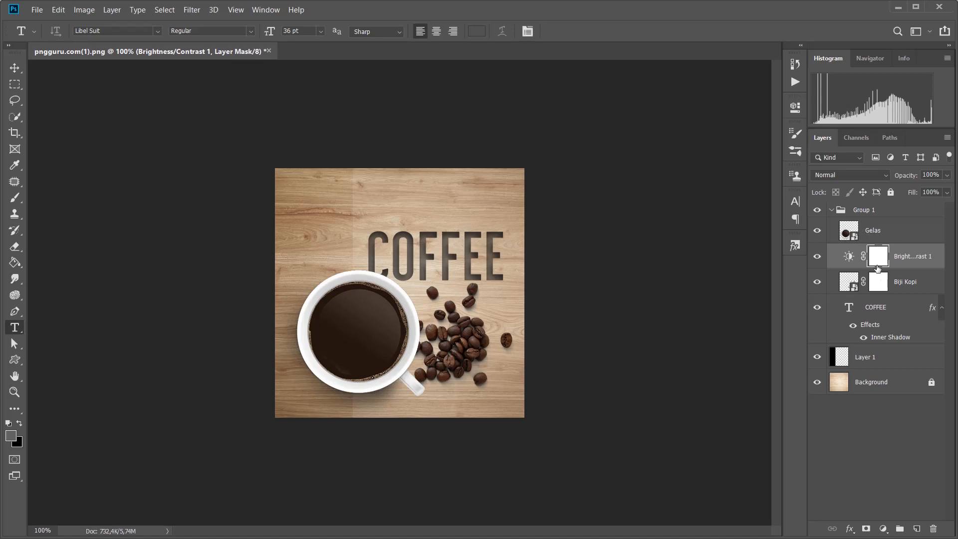
# Lower the Brightness/Contrast adjustment's brightness to -114 and toggle the layer off and on to compare its effect.
pyautogui.doubleClick(847, 257)
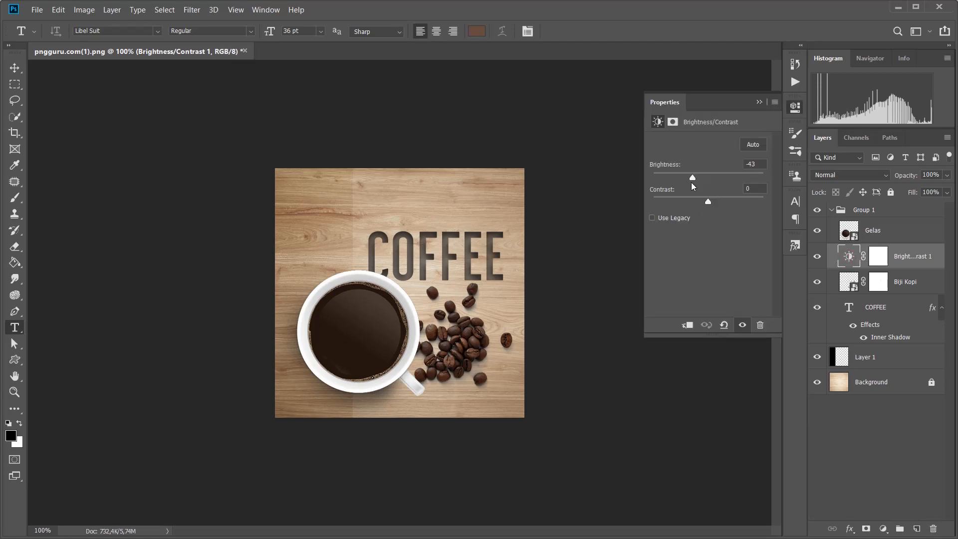
pyautogui.moveTo(692, 177); pyautogui.dragTo(667, 177)
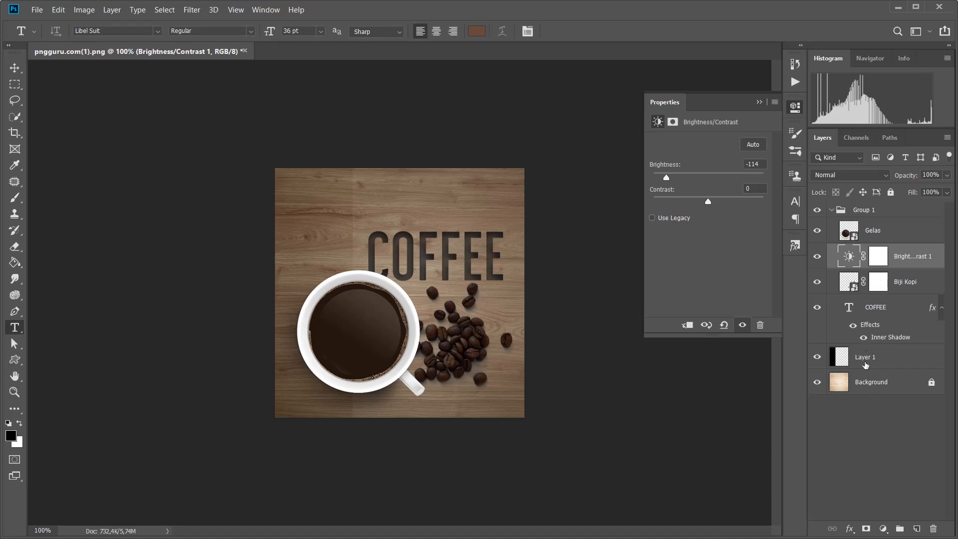
pyautogui.click(759, 102)
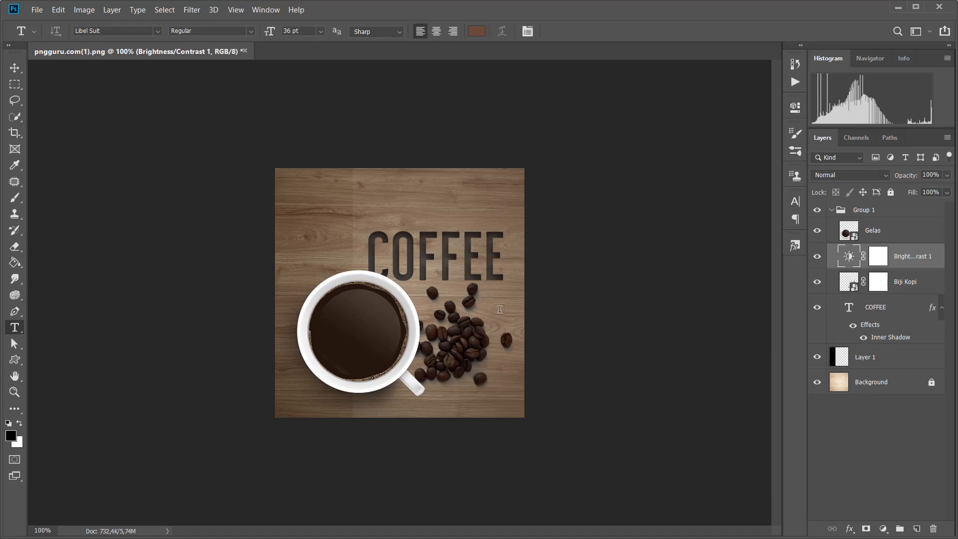
pyautogui.click(818, 256)
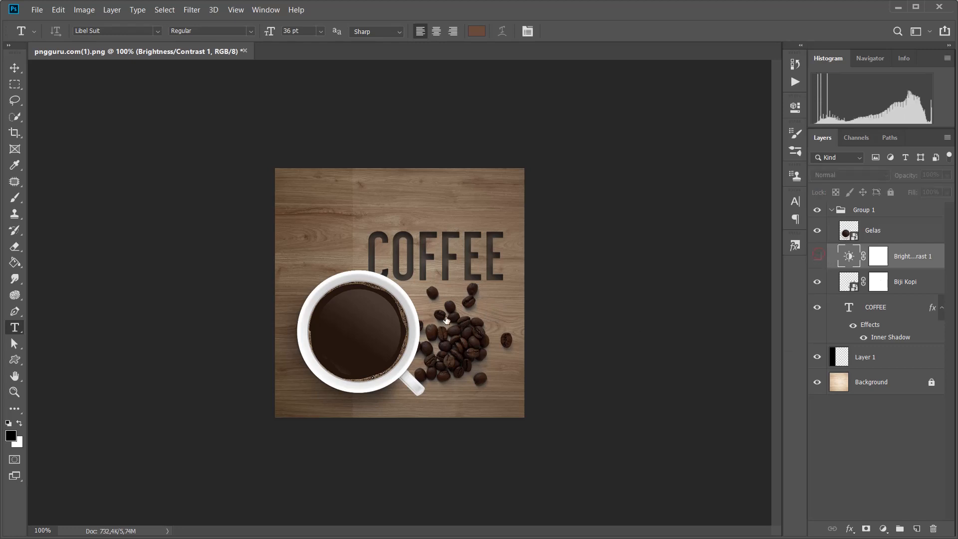
pyautogui.click(817, 256)
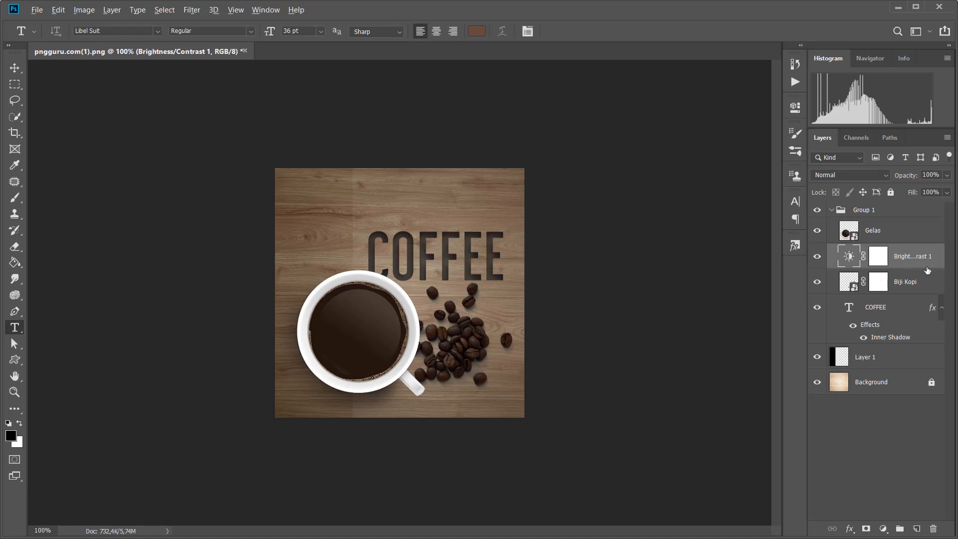
# Clip the Brightness/Contrast adjustment layer to Biji Kopi and set its brightness to -36.
pyautogui.press('alt')
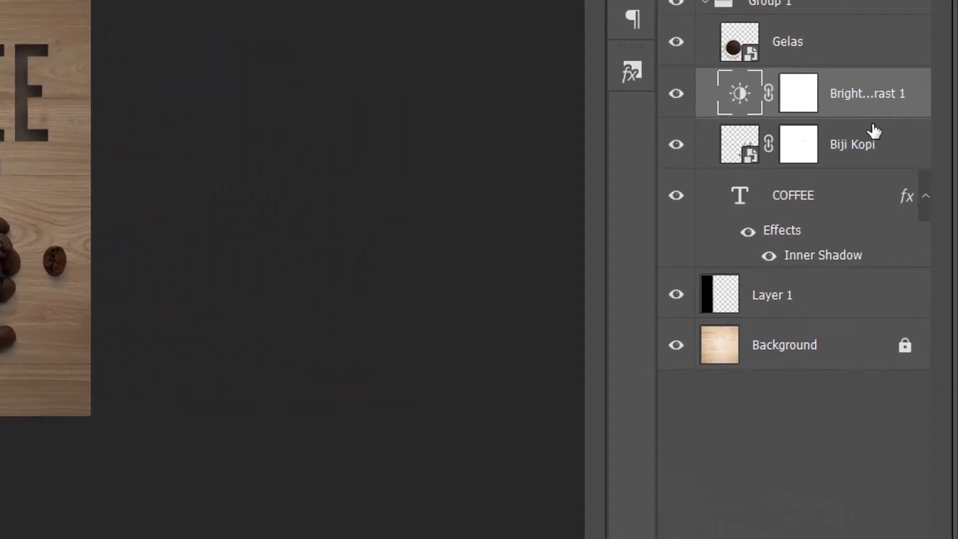
pyautogui.keyDown('alt'); pyautogui.click(872, 120); pyautogui.keyUp('alt')
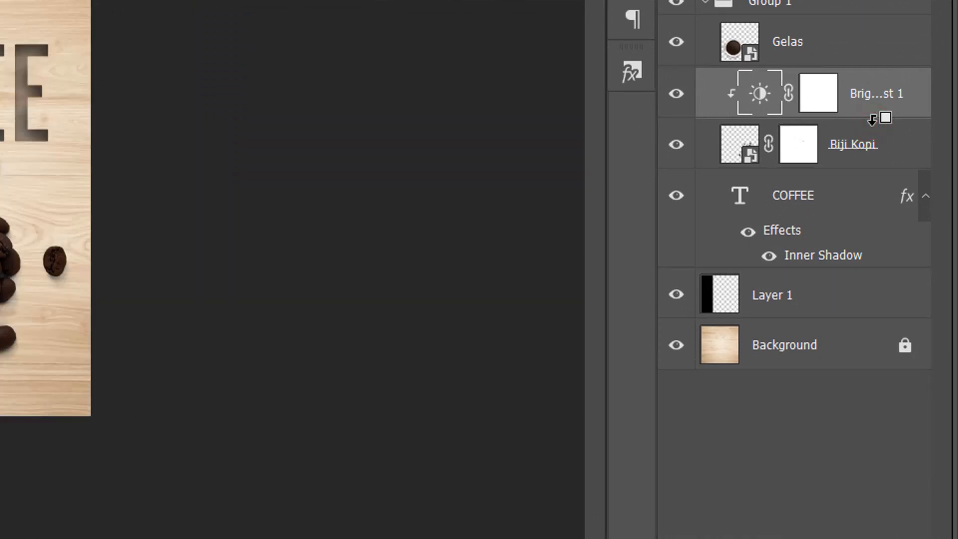
pyautogui.doubleClick(762, 95)
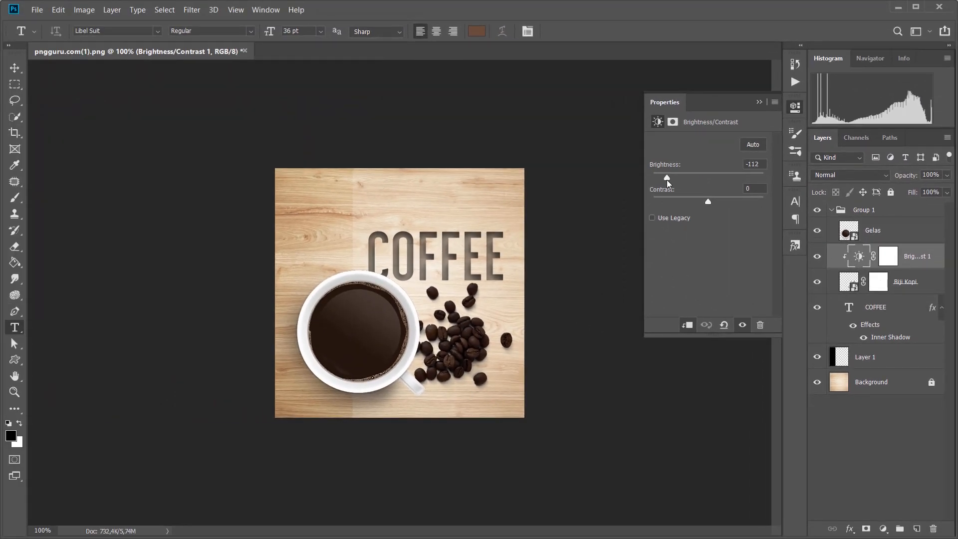
pyautogui.moveTo(667, 180); pyautogui.dragTo(696, 178)
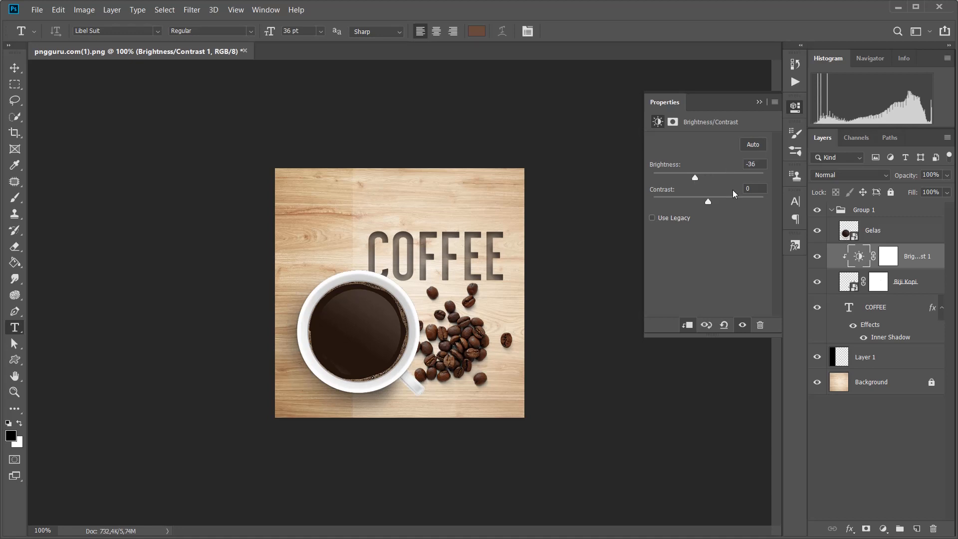
pyautogui.click(759, 103)
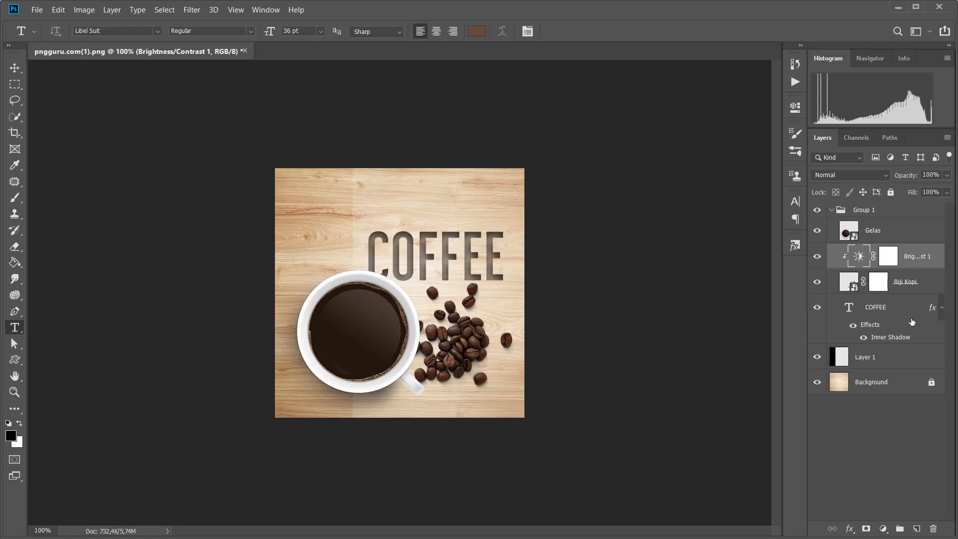
# Paint black on the Brightness/Contrast layer's mask over the right side of the coffee beans with a soft 100 px brush.
pyautogui.click(891, 257)
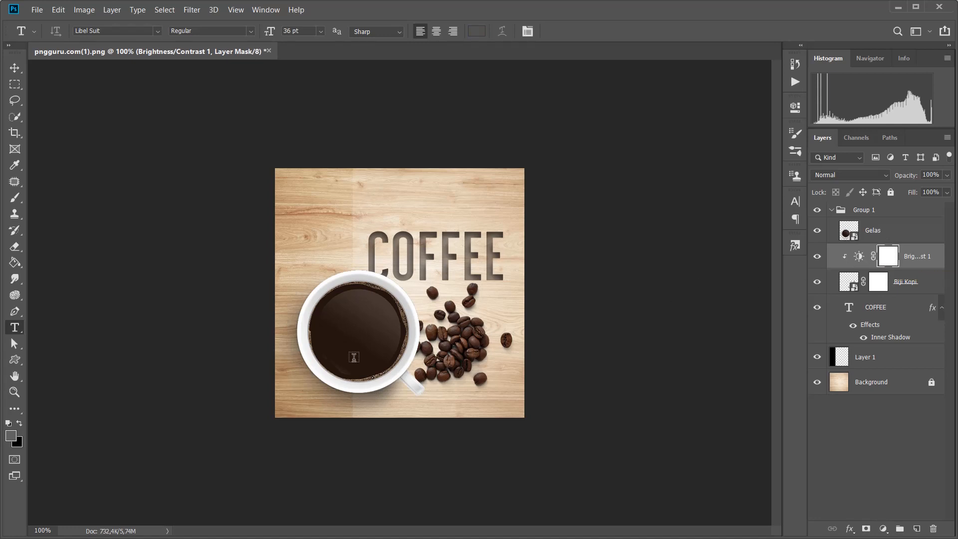
pyautogui.click(17, 200)
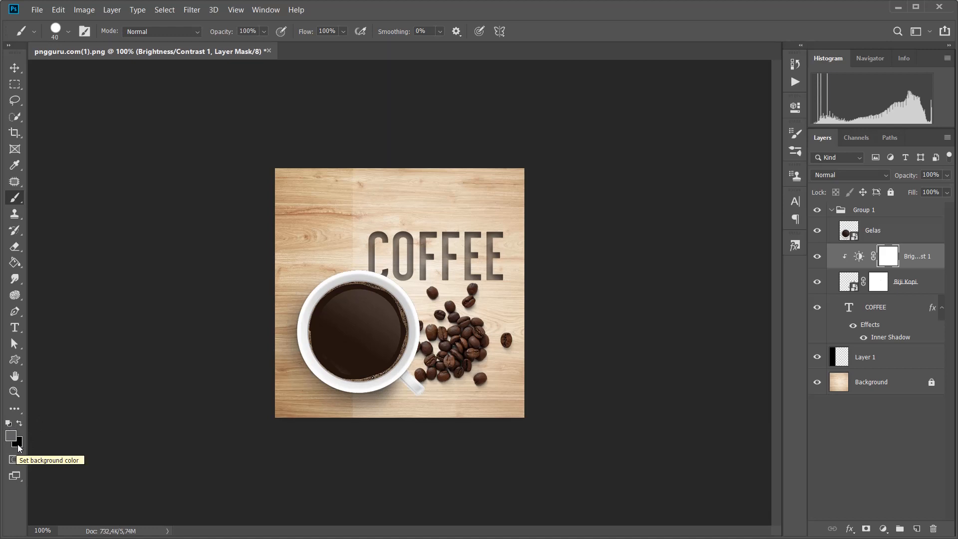
pyautogui.press('d')
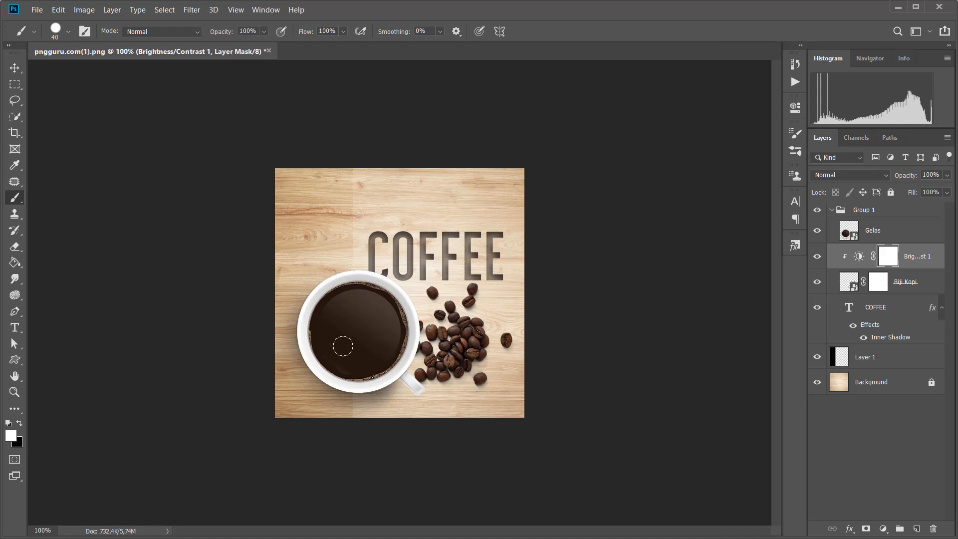
pyautogui.press('x')
pyautogui.click(68, 32)
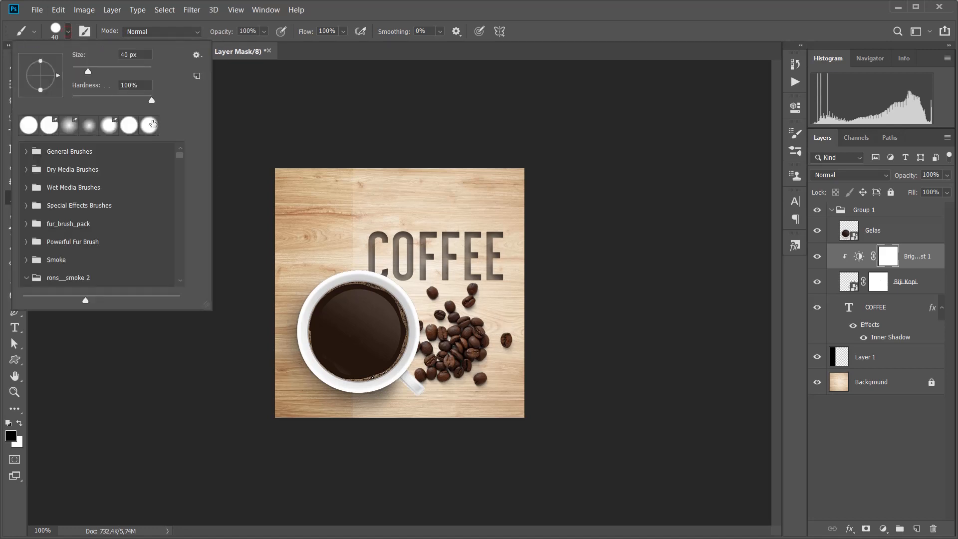
pyautogui.moveTo(152, 101); pyautogui.dragTo(20, 95)
pyautogui.click(555, 31)
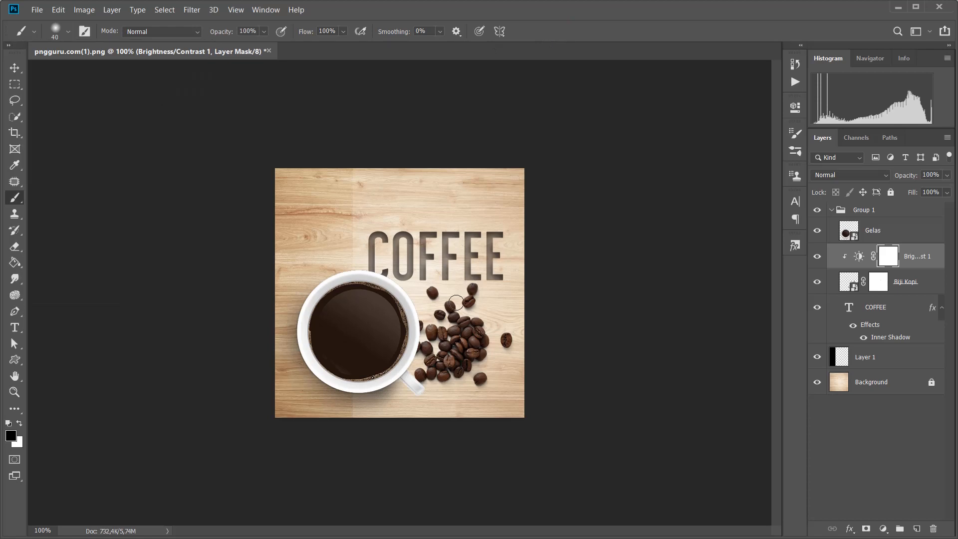
pyautogui.press(']')
pyautogui.press(']')
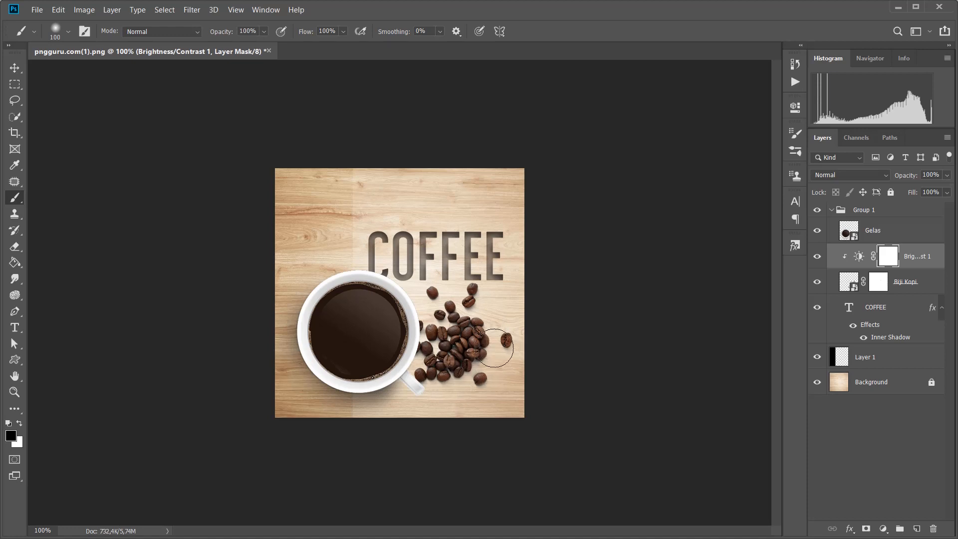
pyautogui.moveTo(494, 347)
pyautogui.mouseDown()
pyautogui.moveTo(462, 389)
pyautogui.moveTo(496, 329)
pyautogui.moveTo(475, 314)
pyautogui.mouseUp()
# Toggle the masked Brightness/Contrast layer off and on to compare its effect on the beans.
pyautogui.click(820, 257)
pyautogui.click(819, 256)
pyautogui.click(821, 257)
pyautogui.click(822, 257)
pyautogui.click(821, 257)
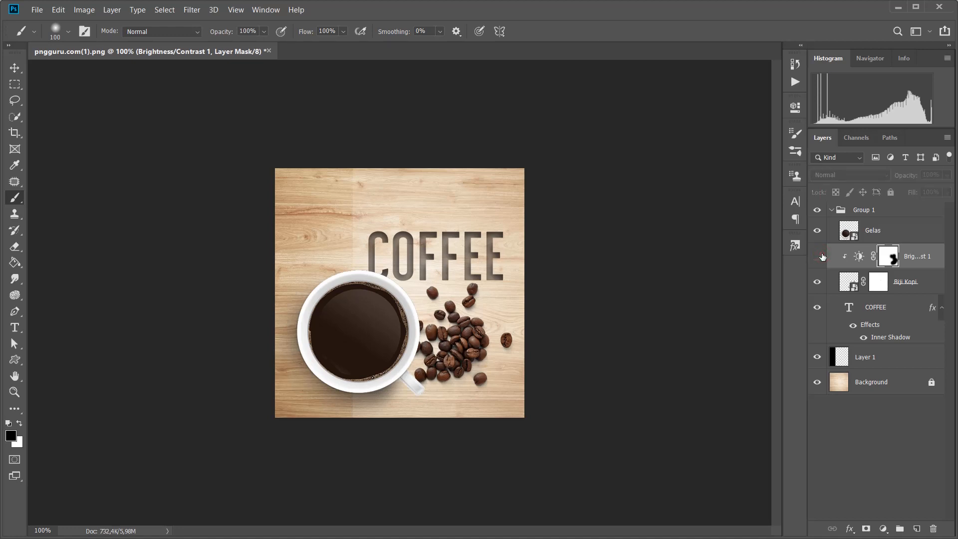
pyautogui.click(821, 256)
pyautogui.click(821, 256)
pyautogui.click(821, 257)
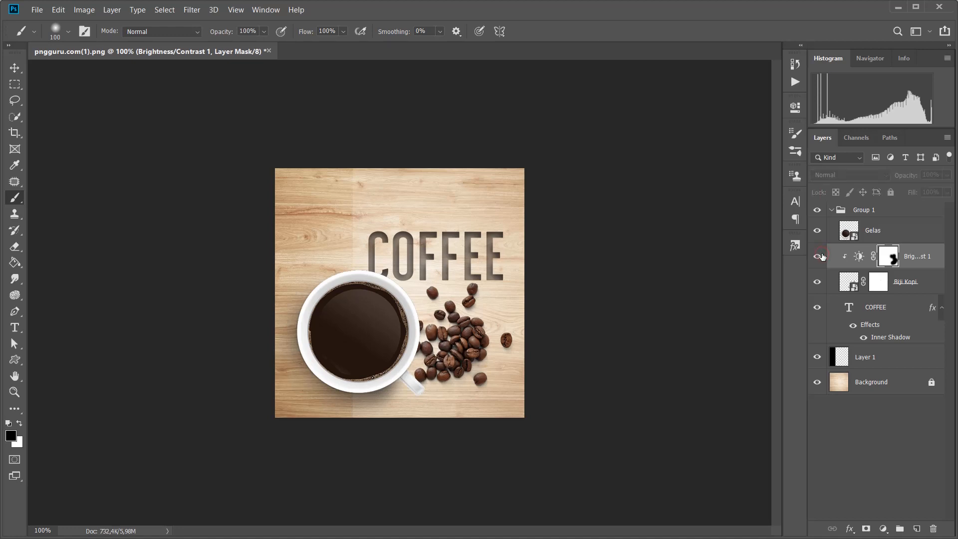
pyautogui.click(821, 256)
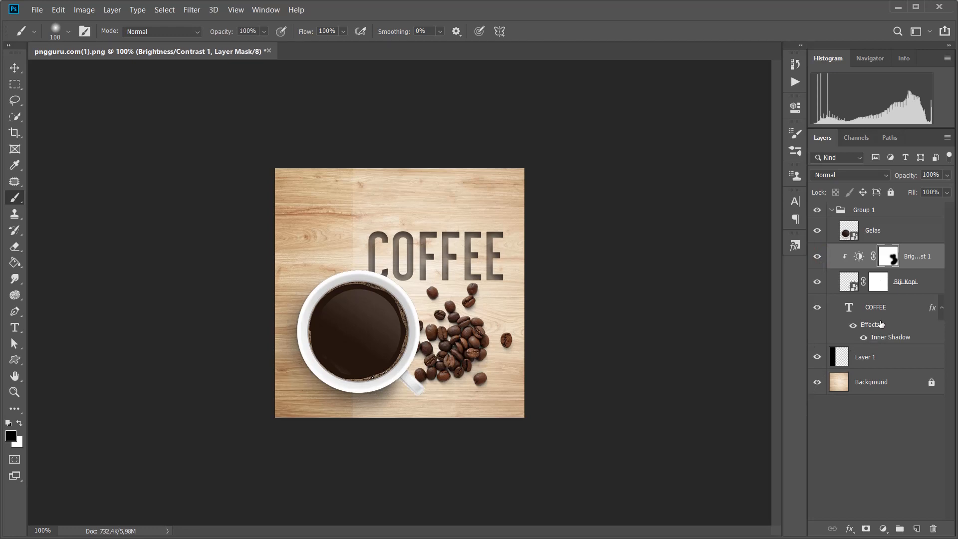
# Collapse Group 1 and move the whole group slightly up and to the left on the wood background.
pyautogui.click(838, 209)
pyautogui.click(832, 209)
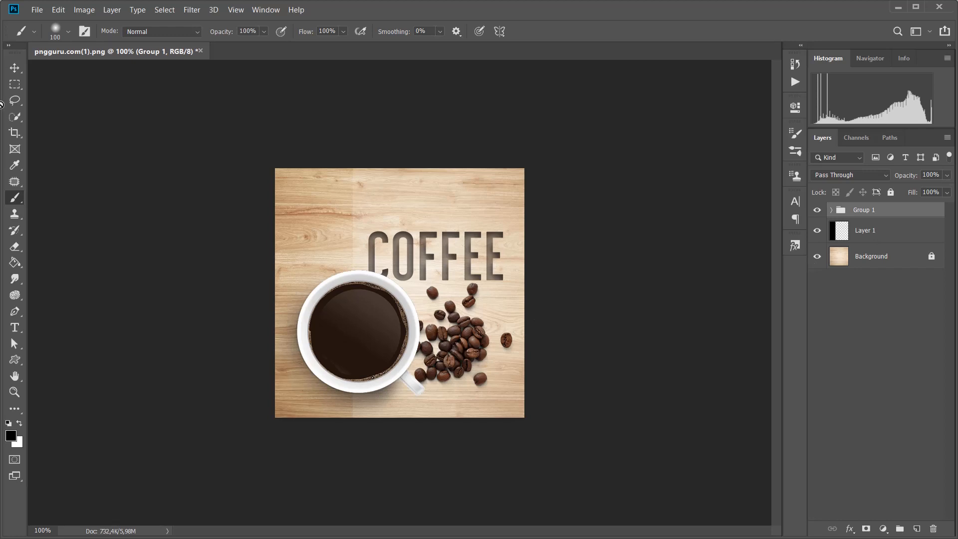
pyautogui.click(14, 68)
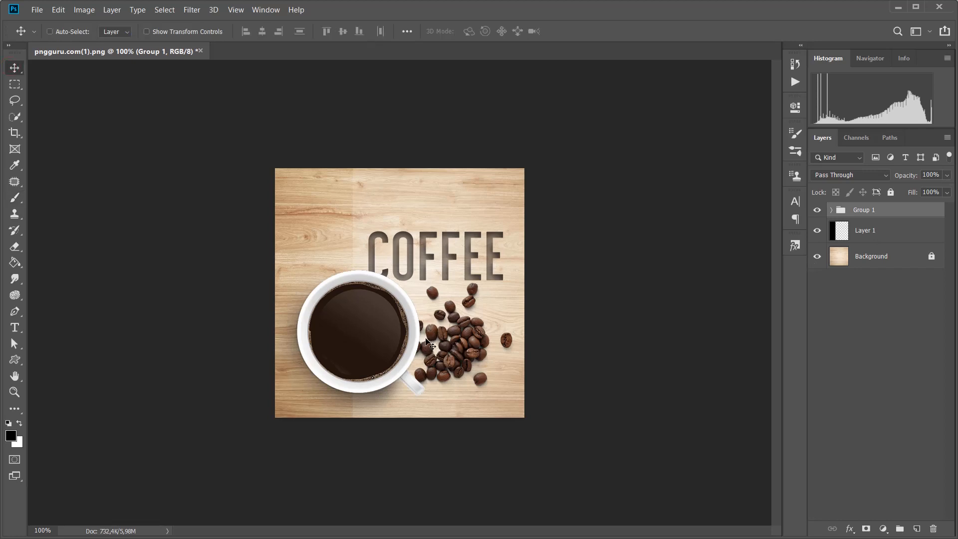
pyautogui.moveTo(423, 339)
pyautogui.mouseDown()
pyautogui.moveTo(433, 296)
pyautogui.moveTo(419, 342)
pyautogui.mouseUp()
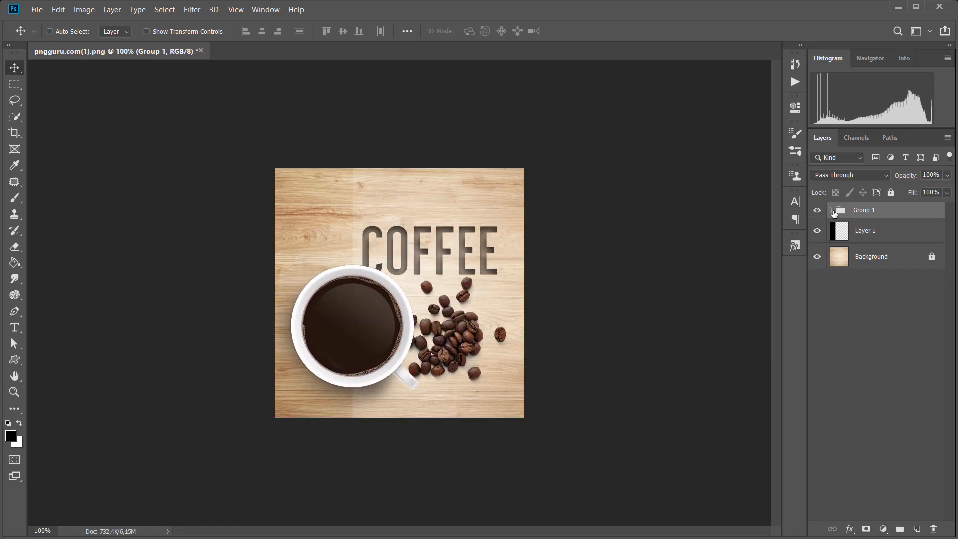
# Take the COFFEE text layer out of Group 1, placing it above Layer 1, and shift the cup and beans group slightly right.
pyautogui.click(832, 210)
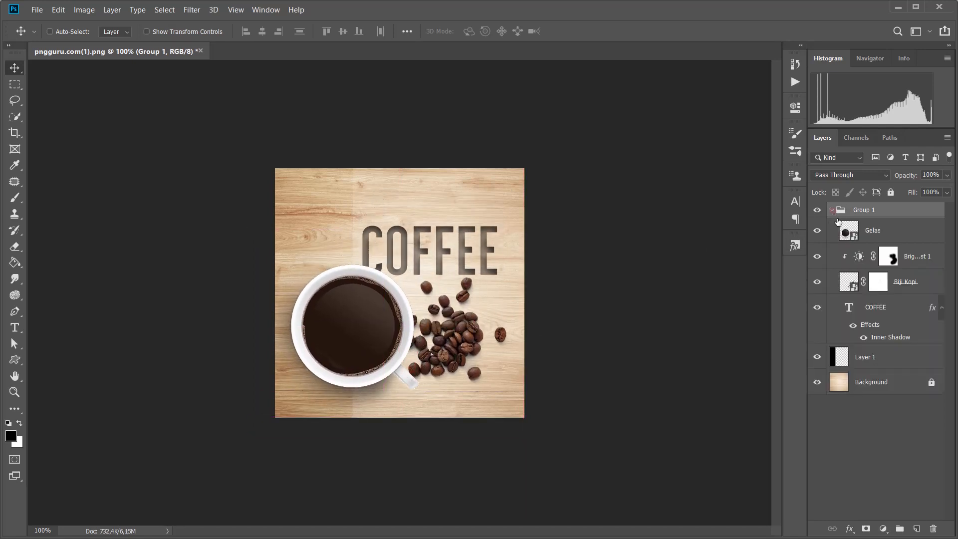
pyautogui.click(890, 308)
pyautogui.moveTo(890, 308); pyautogui.dragTo(895, 347)
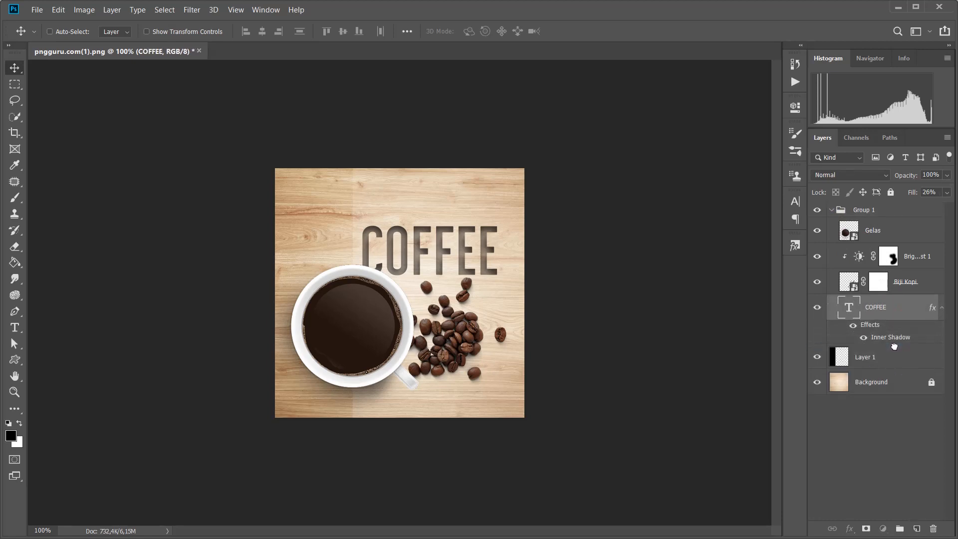
pyautogui.click(885, 210)
pyautogui.moveTo(417, 343)
pyautogui.mouseDown()
pyautogui.moveTo(423, 269)
pyautogui.moveTo(427, 357)
pyautogui.moveTo(430, 238)
pyautogui.moveTo(425, 353)
pyautogui.moveTo(422, 342)
pyautogui.mouseUp()
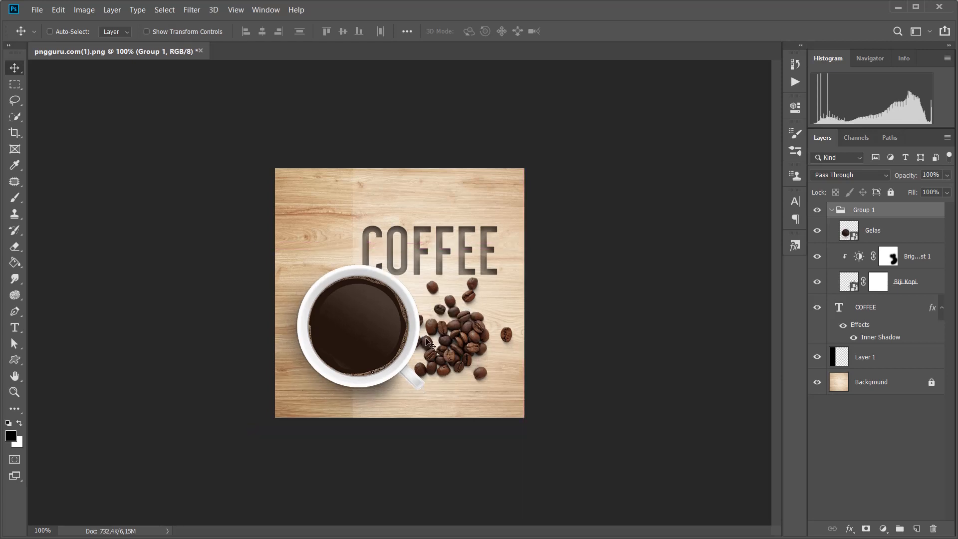